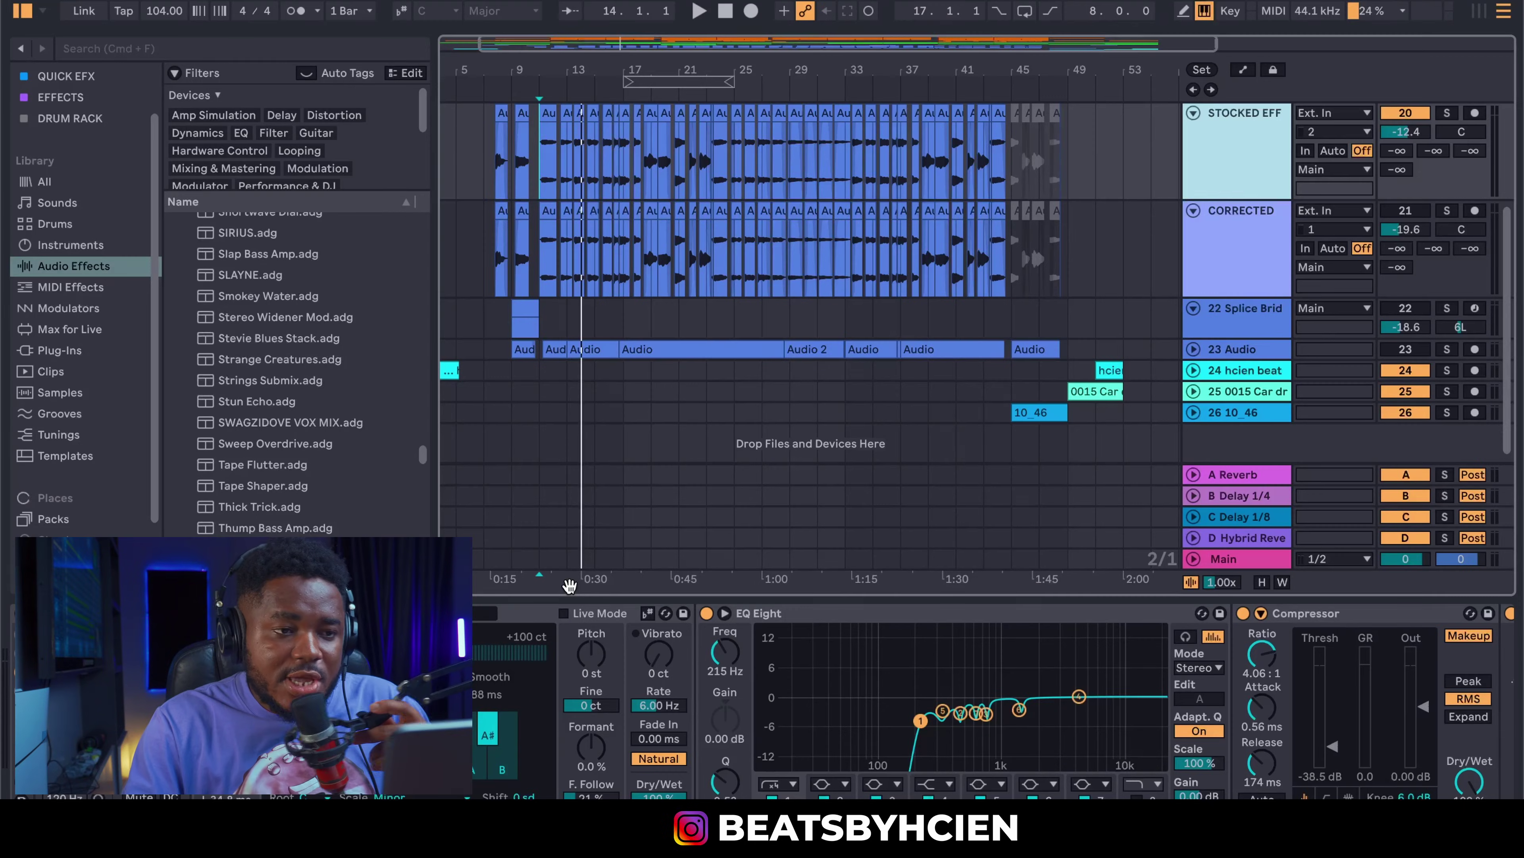
Step: Bypass the effect rack on the STOCKED EFF vocal track and solo that track
scroll(1228, 187, up, 2)
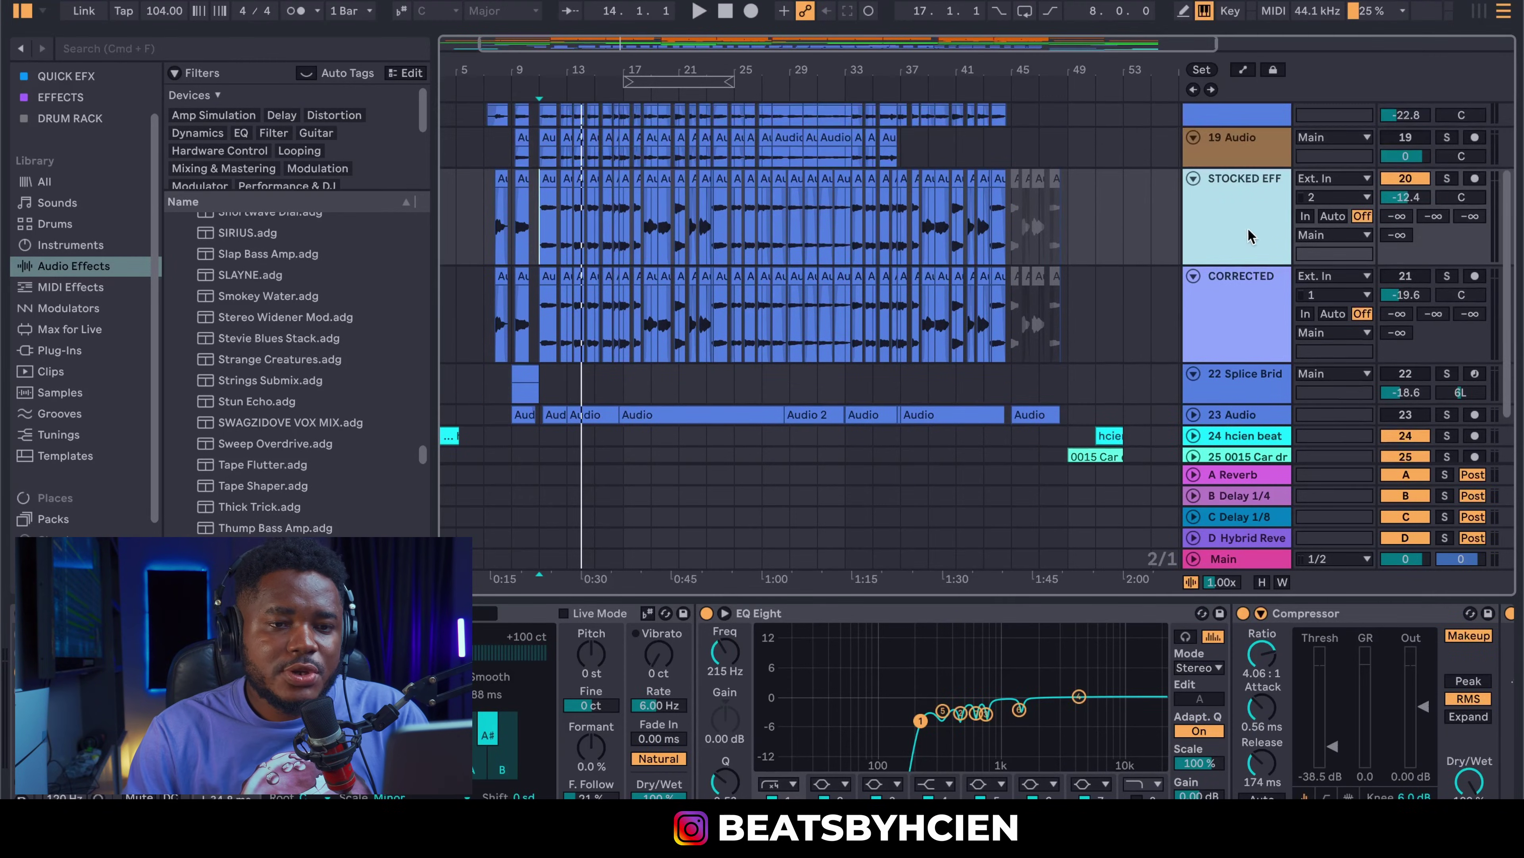
click(20, 613)
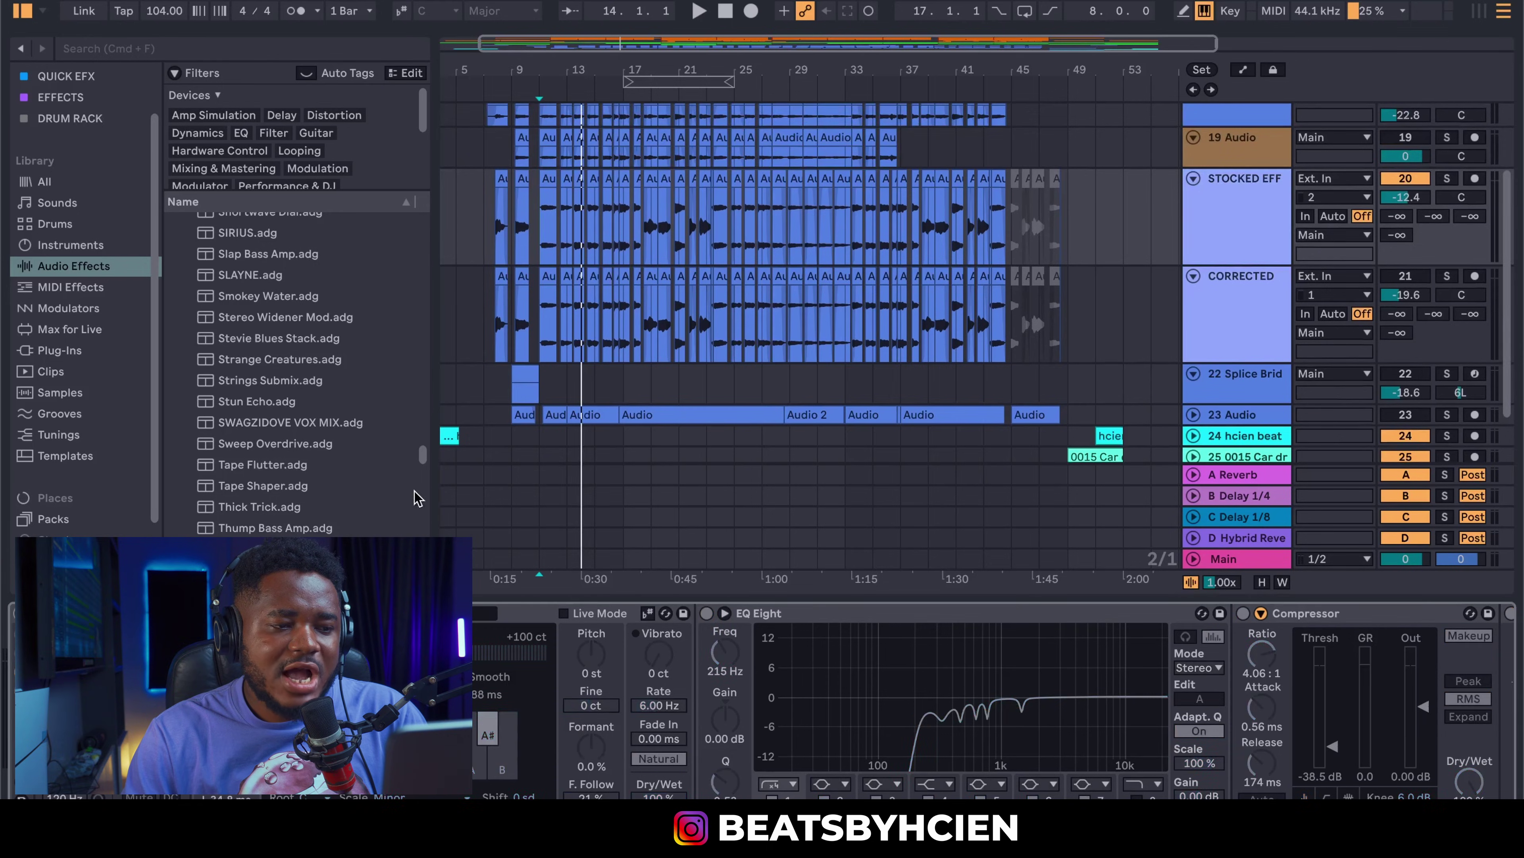
click(1447, 179)
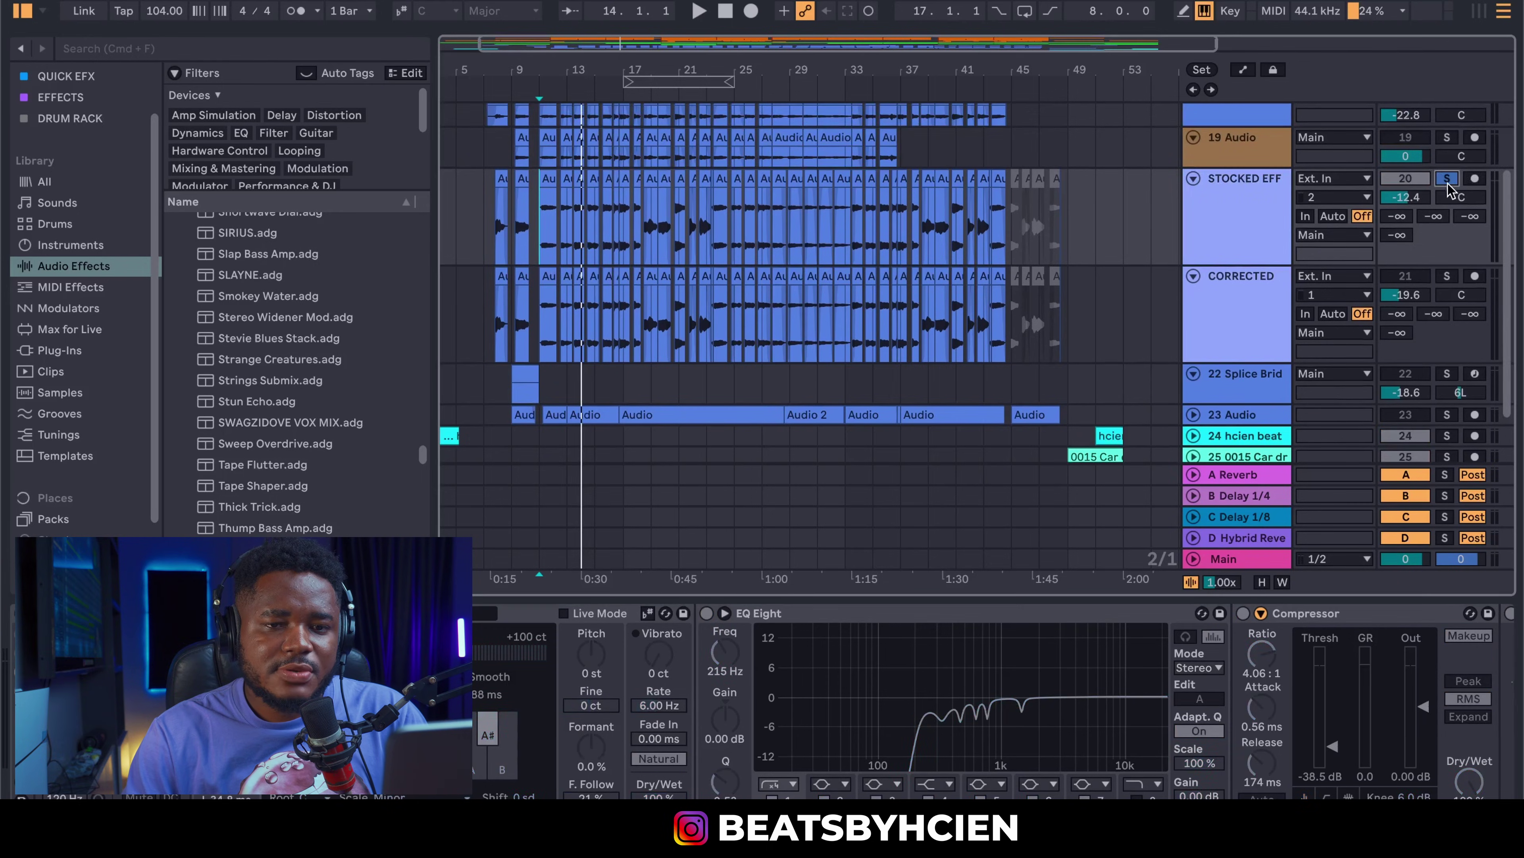
Step: Set the arrangement loop to start at 16.4.1 with a length of 8.1.0 and turn looping on
scroll(855, 249, up, 4)
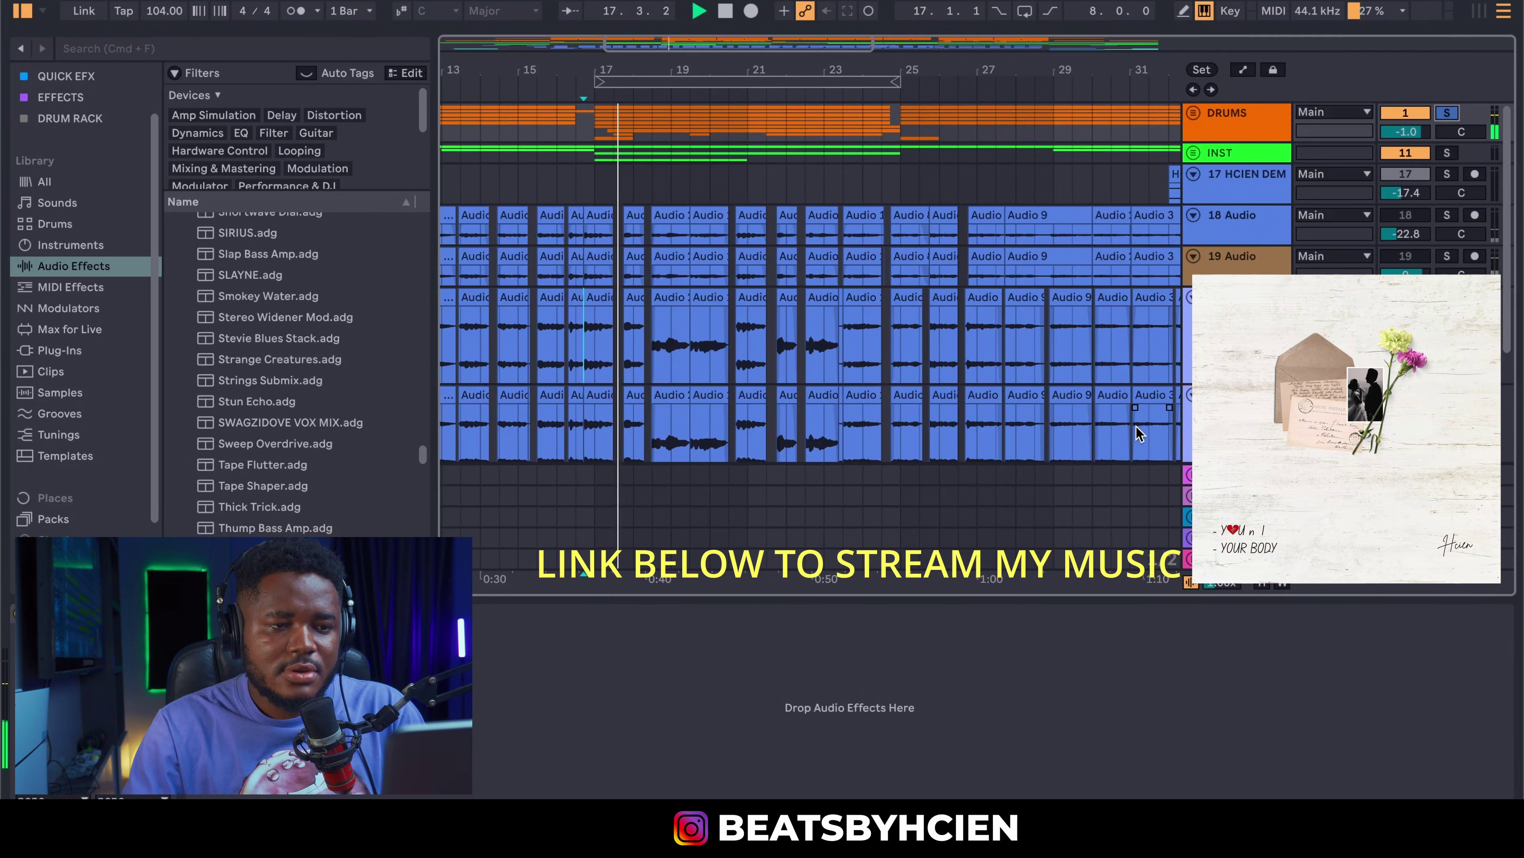
click(602, 81)
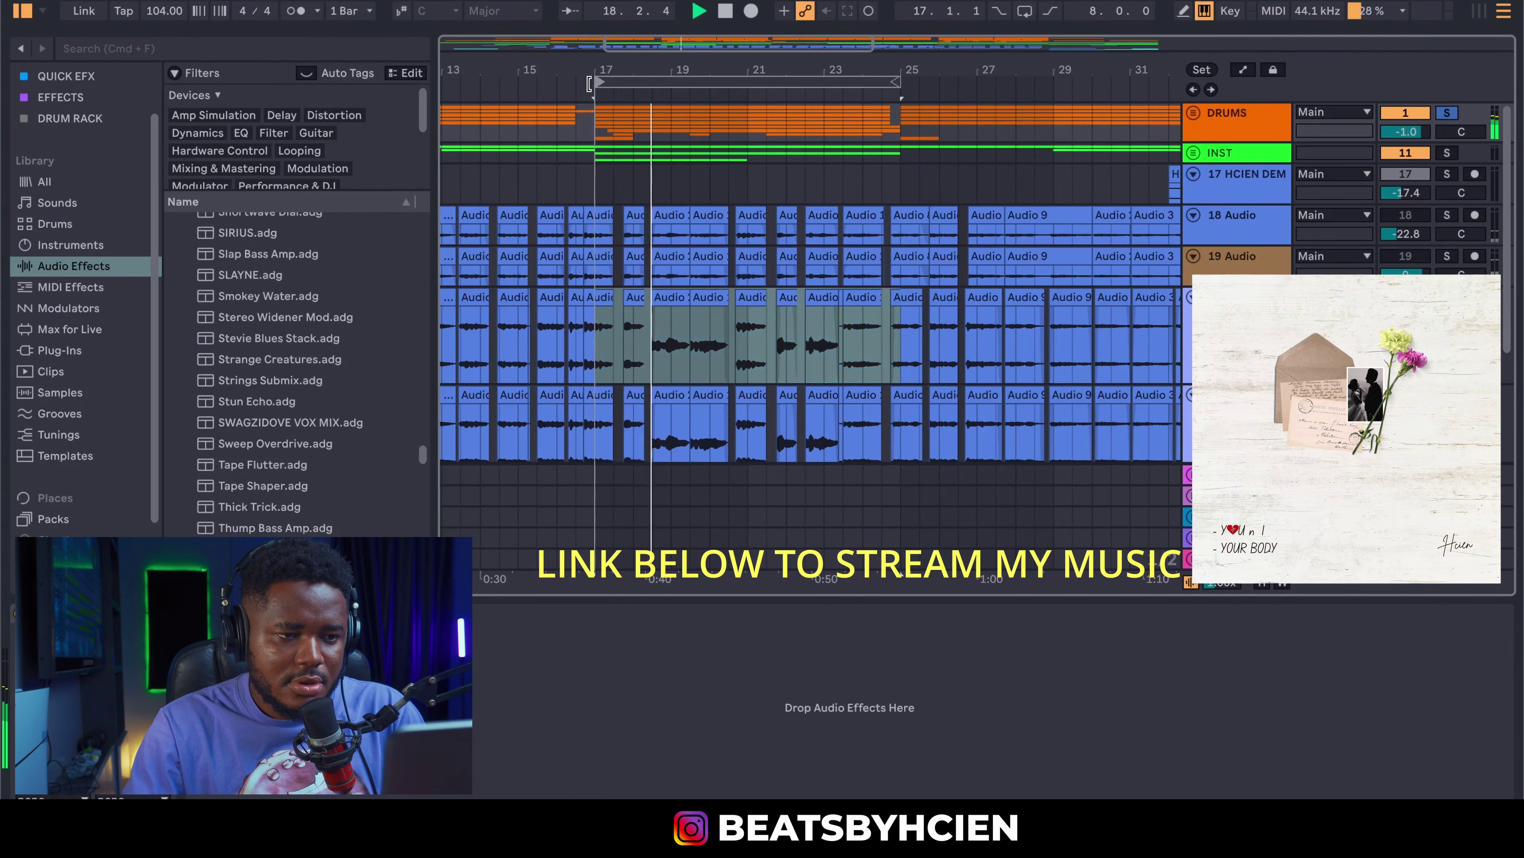
drag(588, 62, 634, 36)
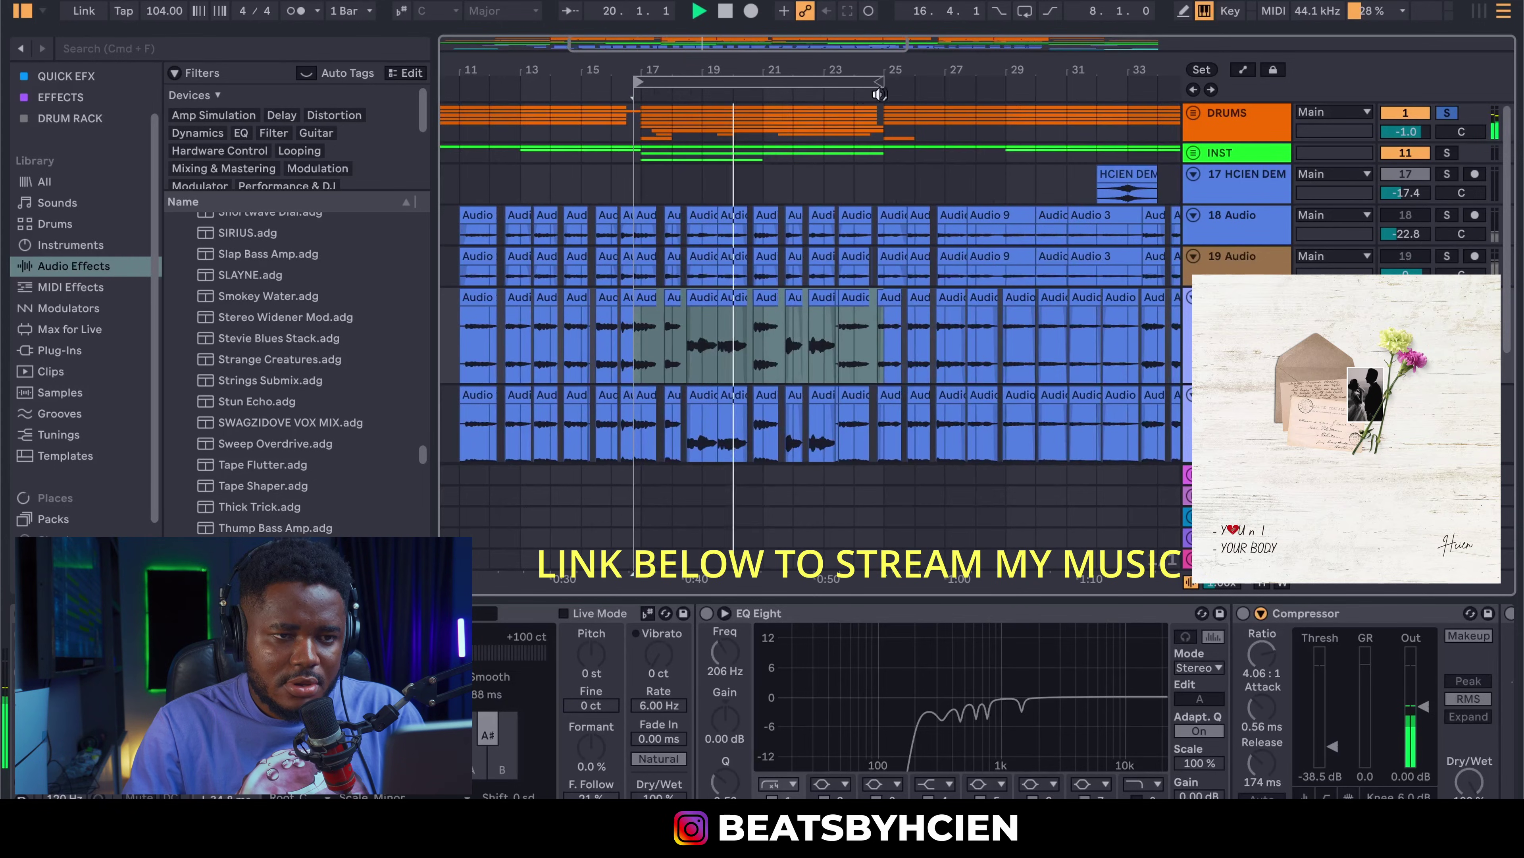
click(1024, 11)
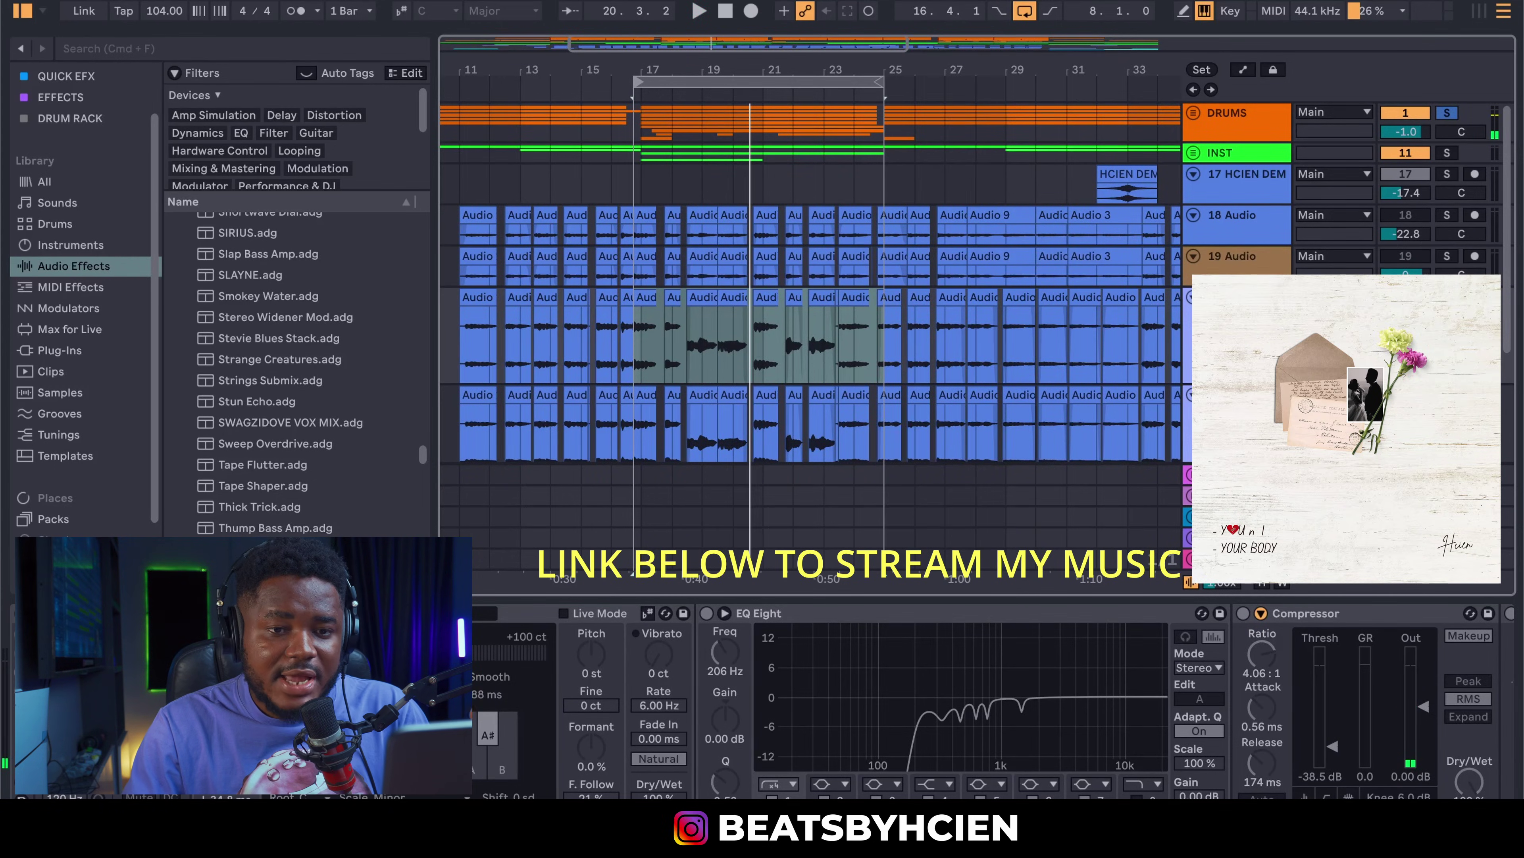
Step: Unsolo the DRUMS group, play the looped section and lower EQ Eight's first band to 202 Hz
click(1447, 113)
key(space)
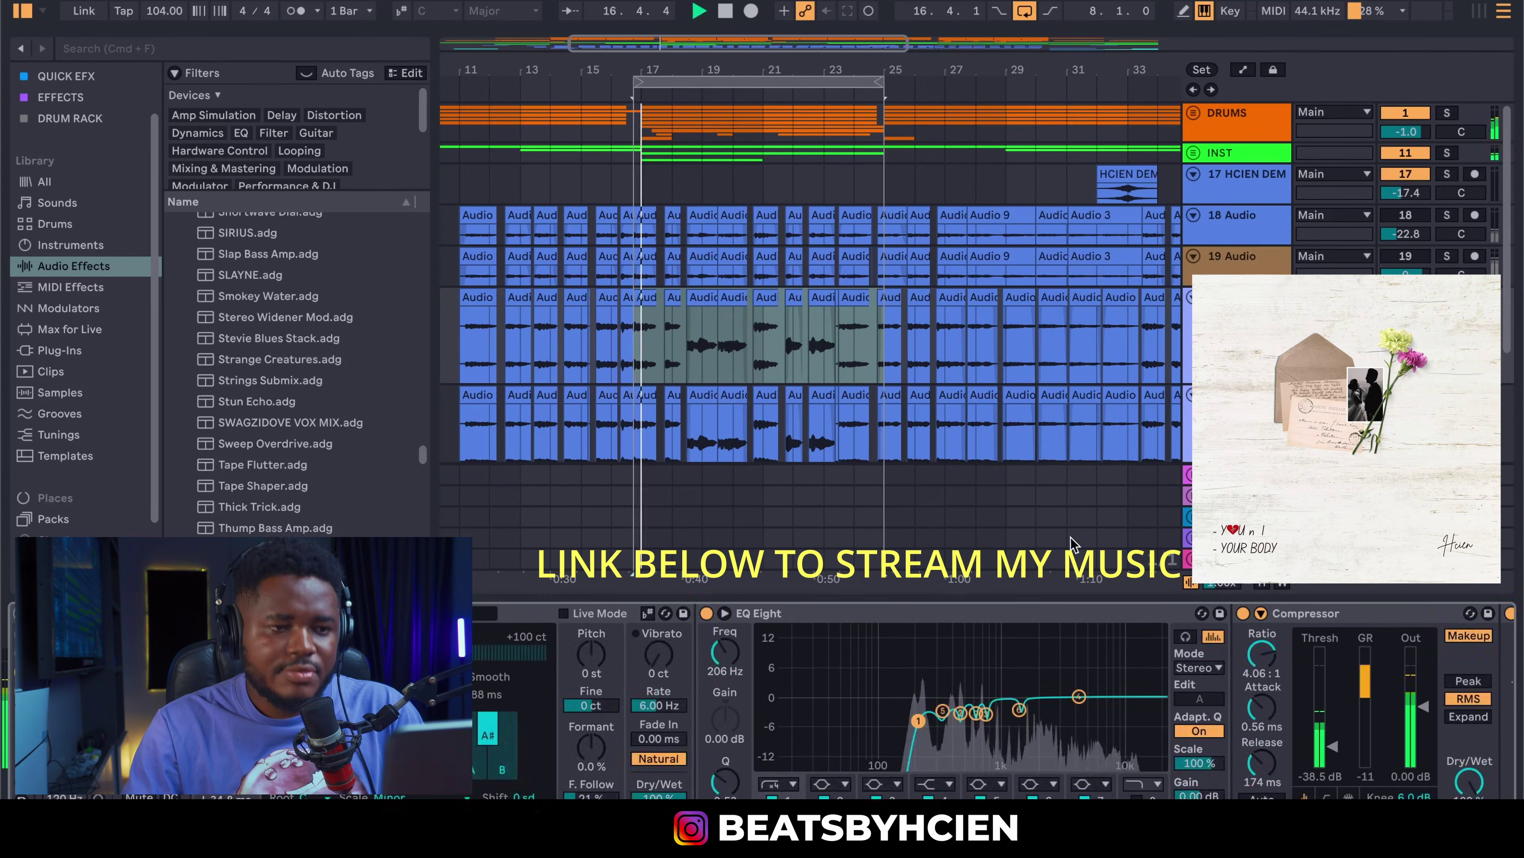
scroll(750, 194, down, 5)
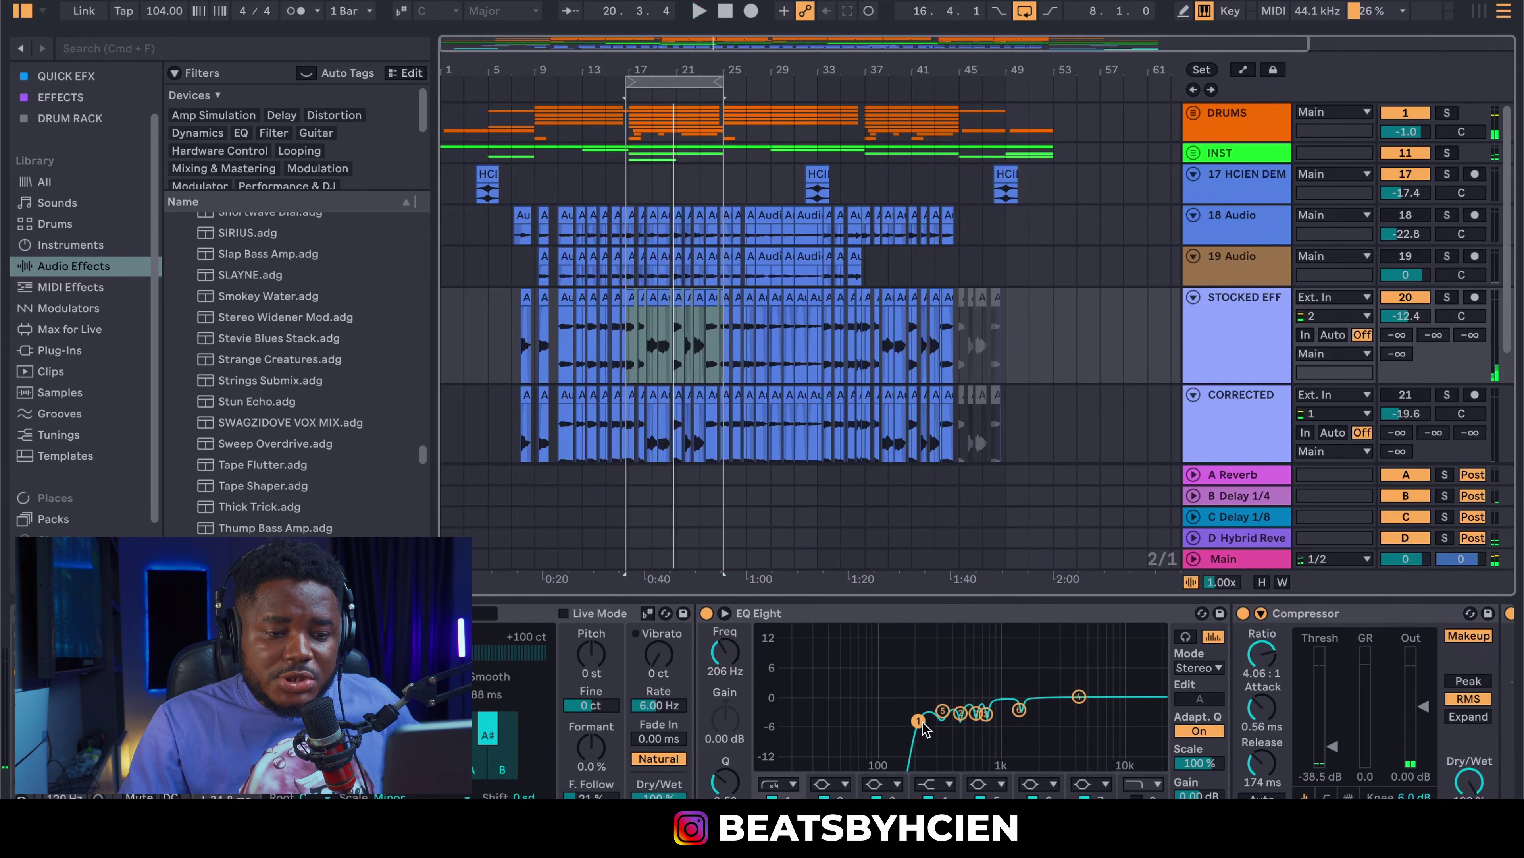
drag(924, 729, 922, 728)
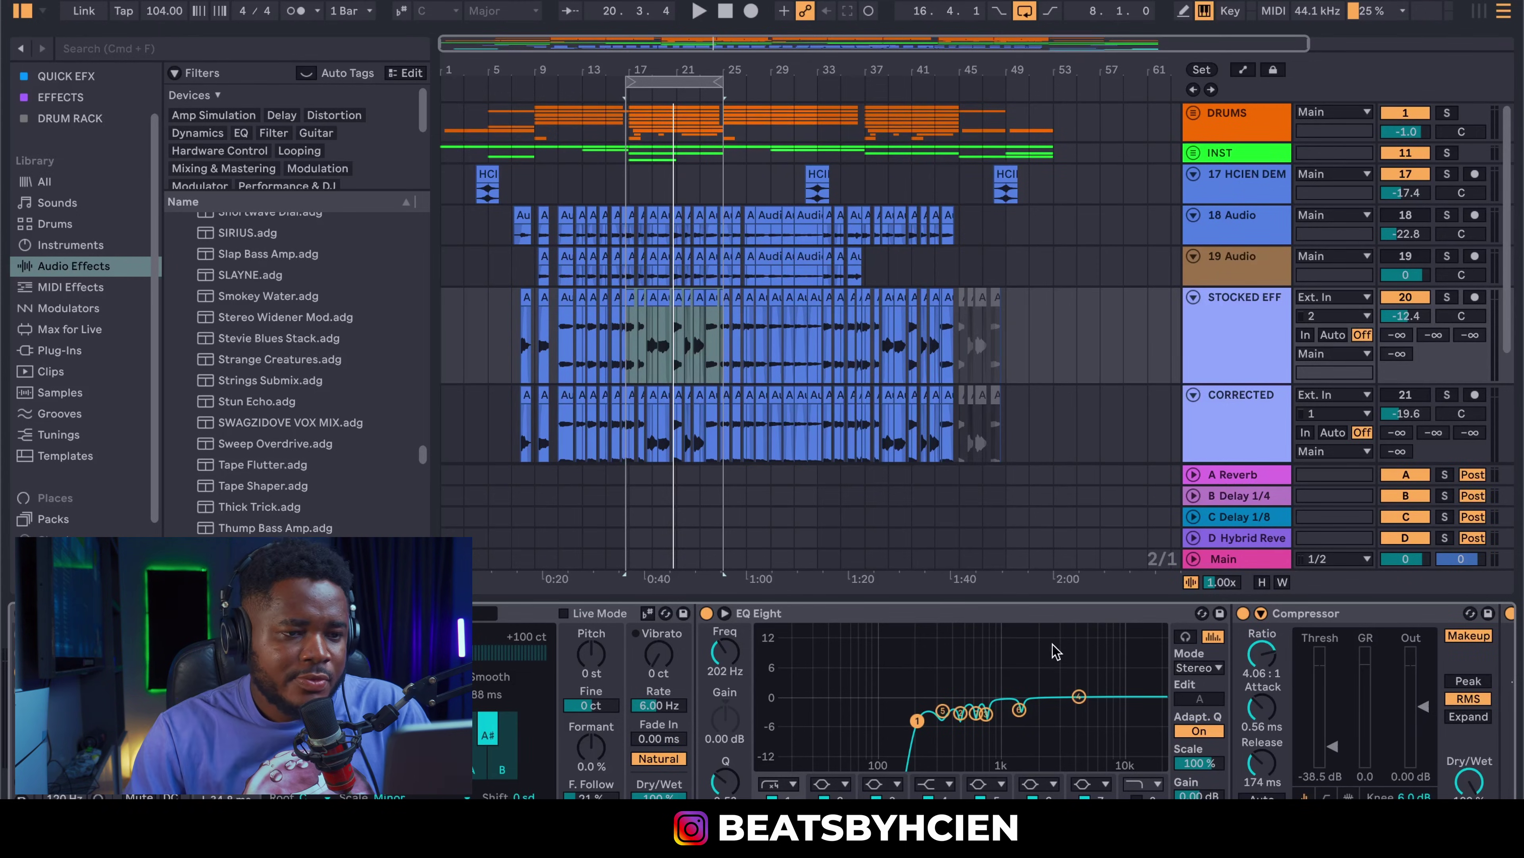
Step: Select all devices inside the STOCKED EFF vocal chain and switch them off
drag(601, 67, 909, 341)
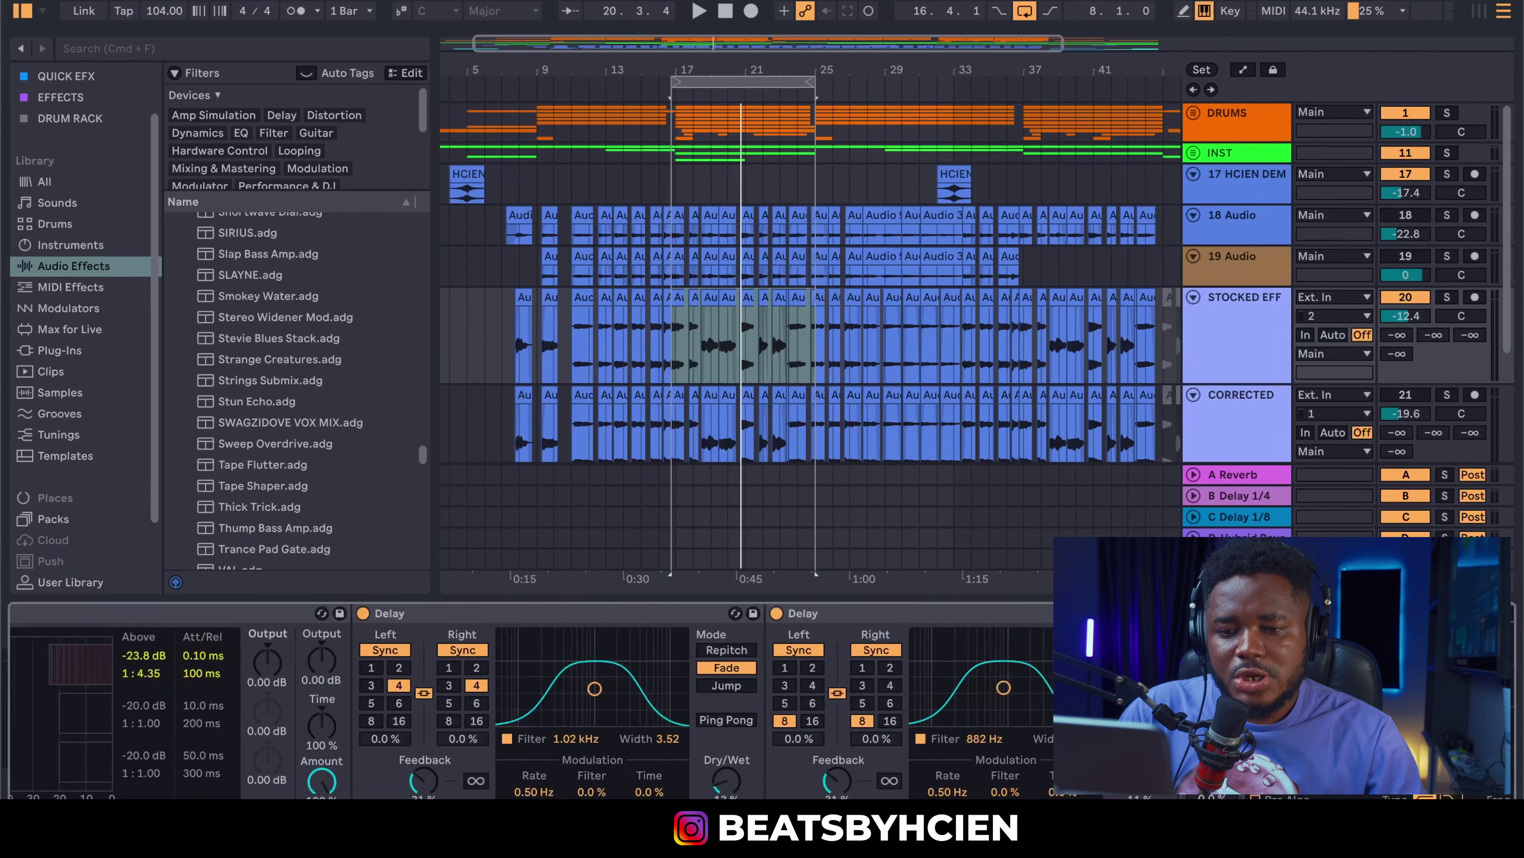
scroll(762, 702, right, 8)
key(super+a)
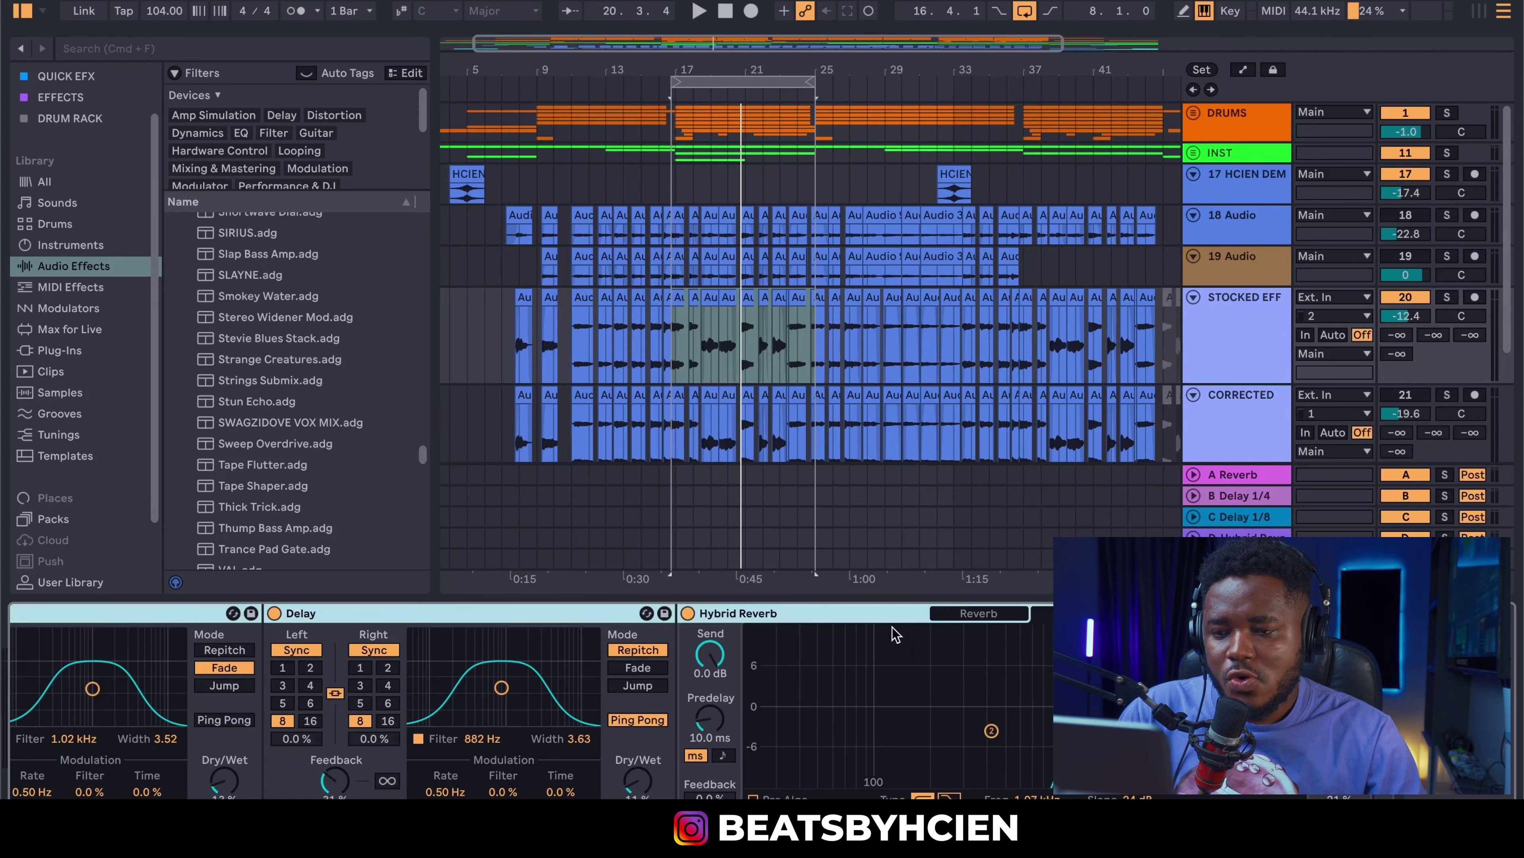
click(688, 613)
scroll(755, 708, left, 15)
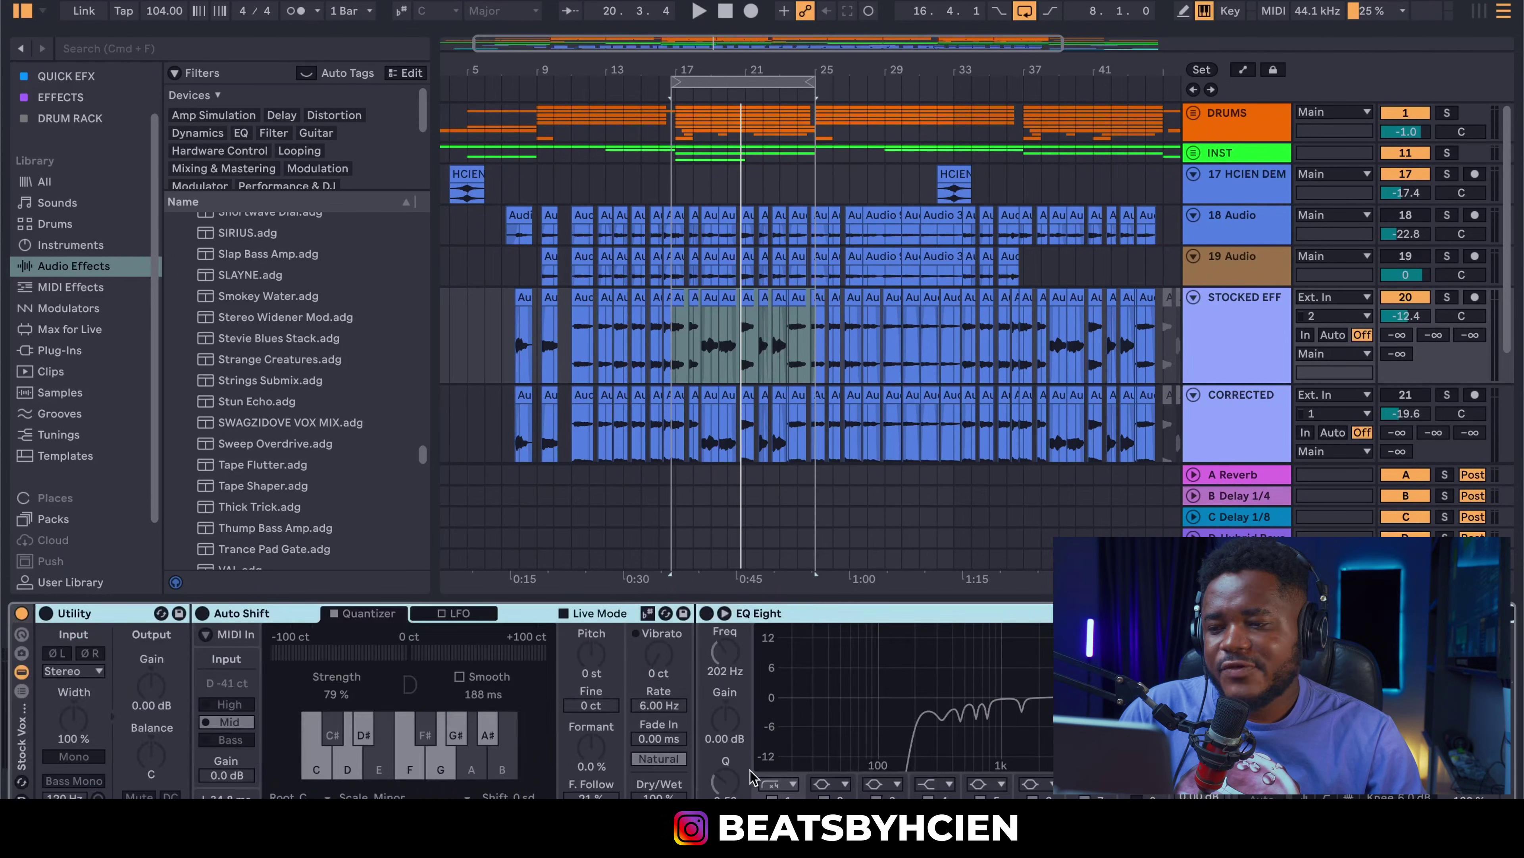
Step: Switch on the Utility device at the start of the vocal chain
click(74, 614)
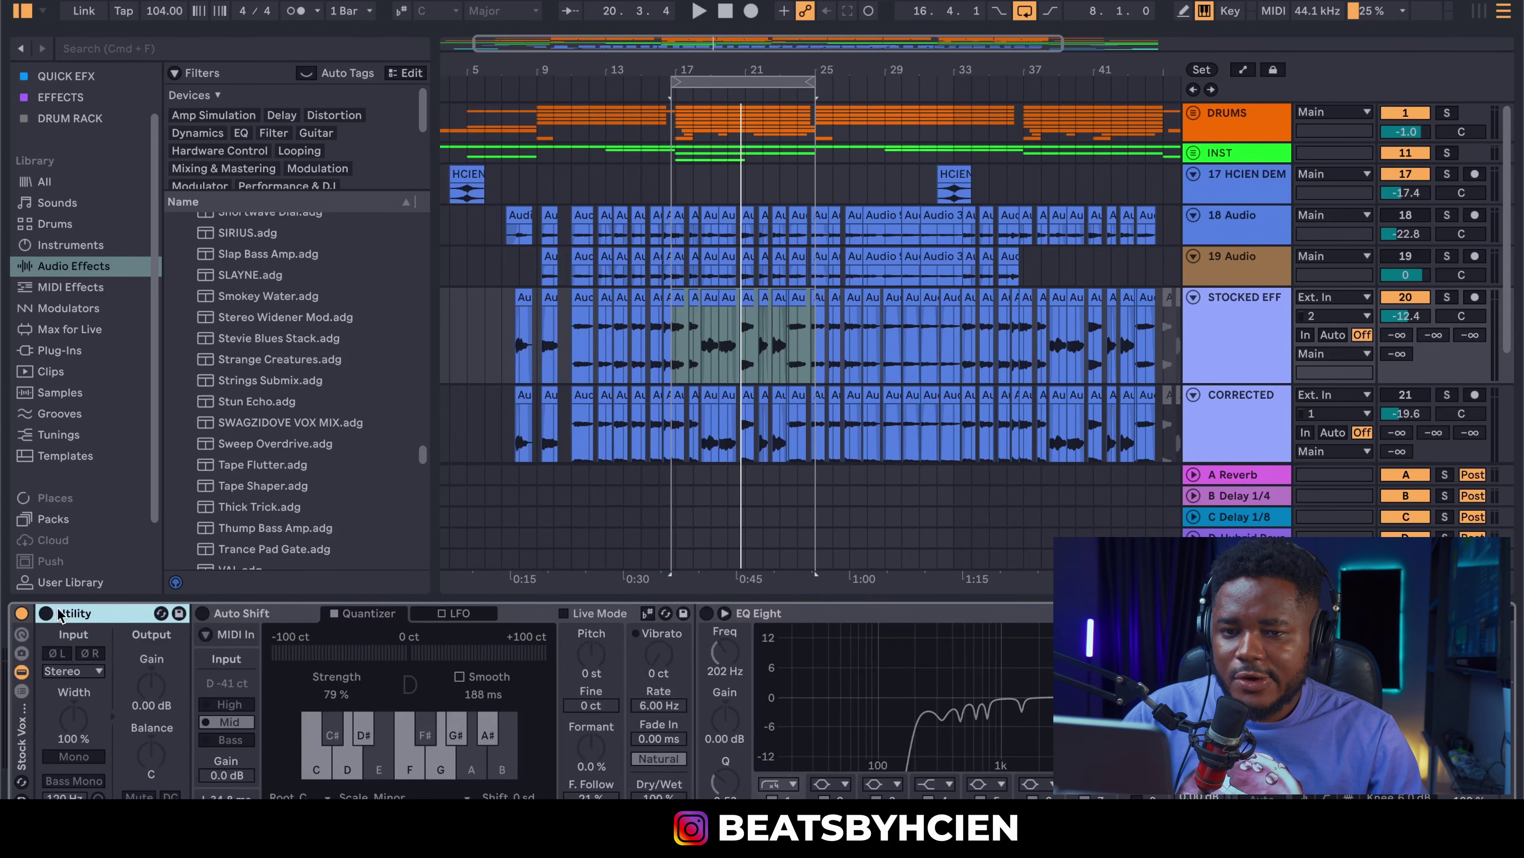
click(46, 613)
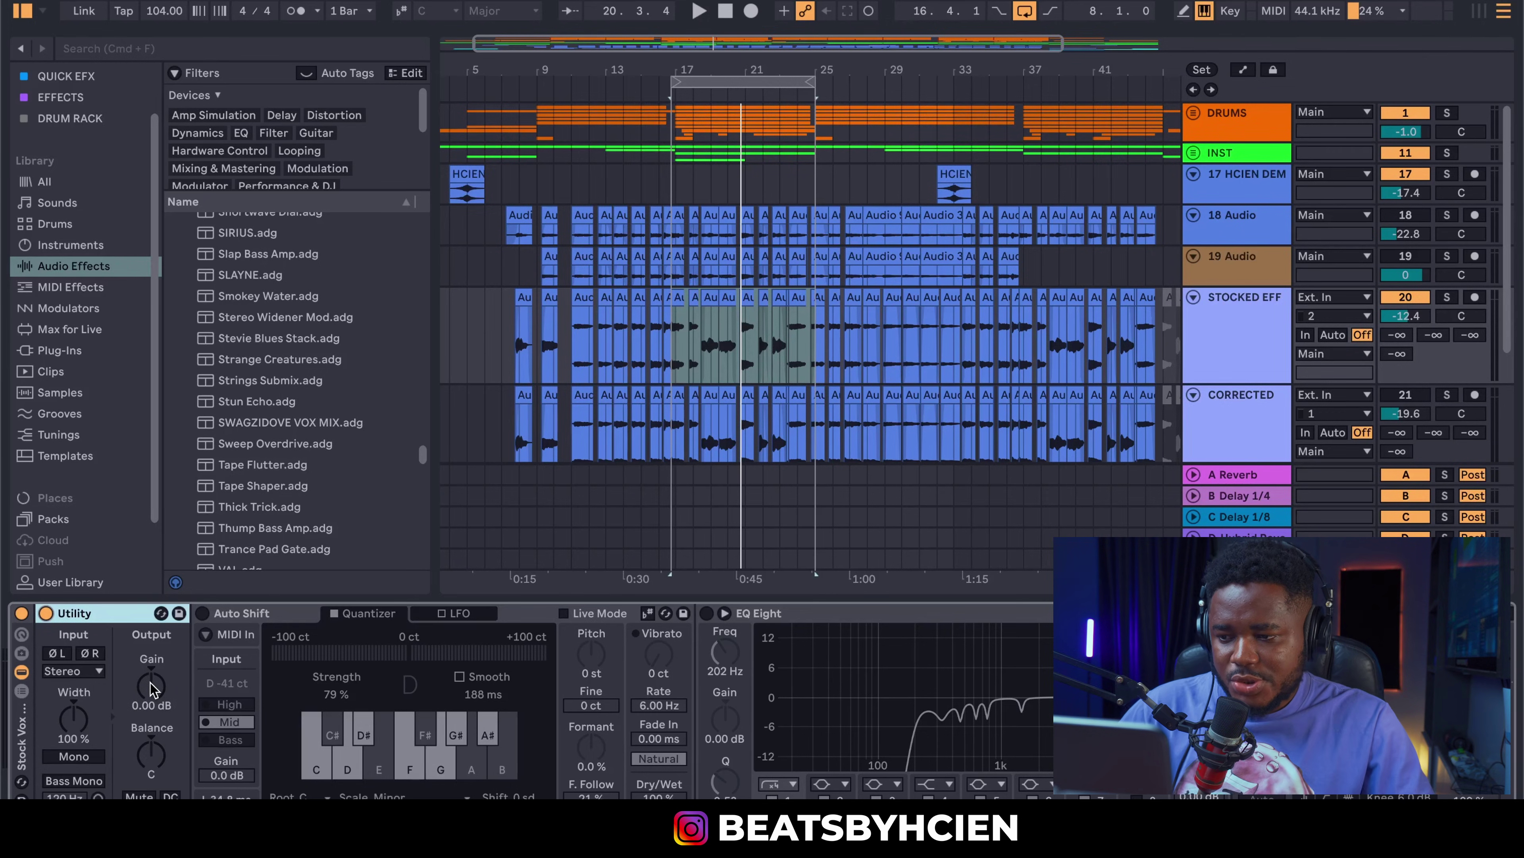
click(151, 770)
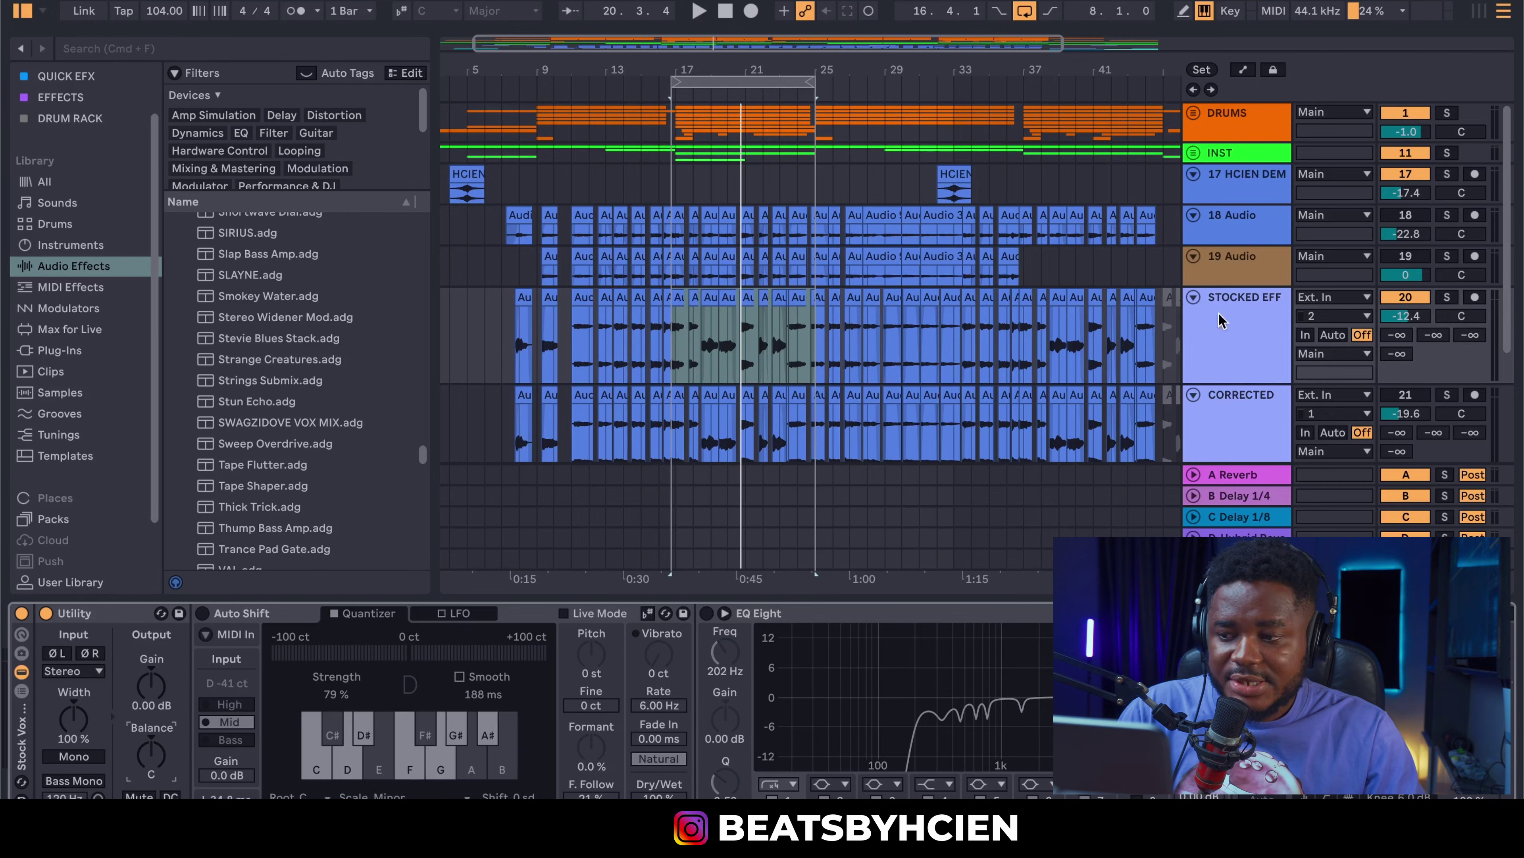
click(119, 620)
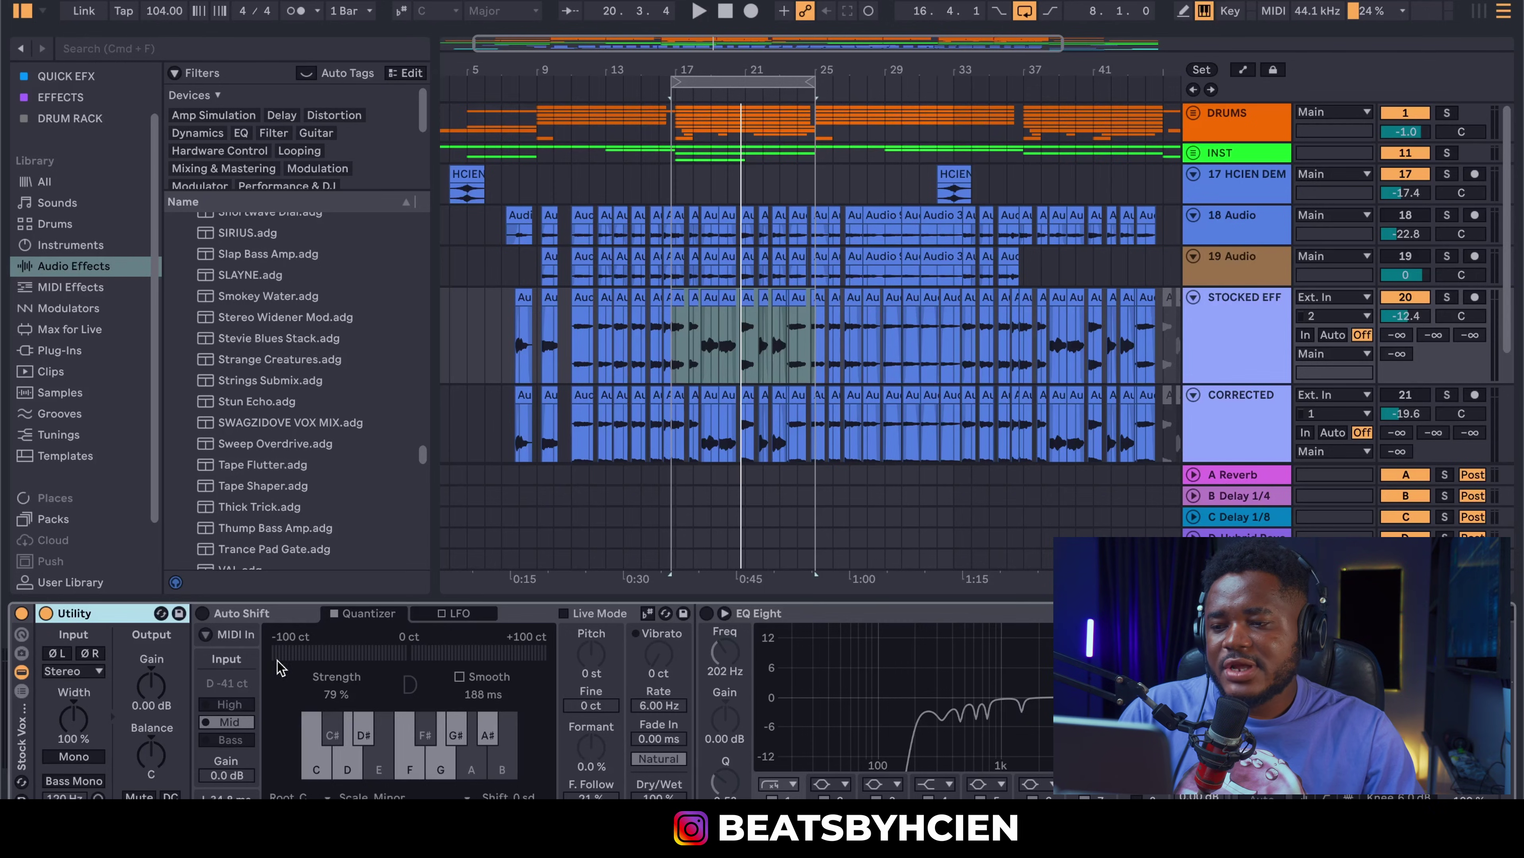
Step: Switch on Auto Shift in the vocal chain and mute the INST group
click(219, 620)
click(203, 613)
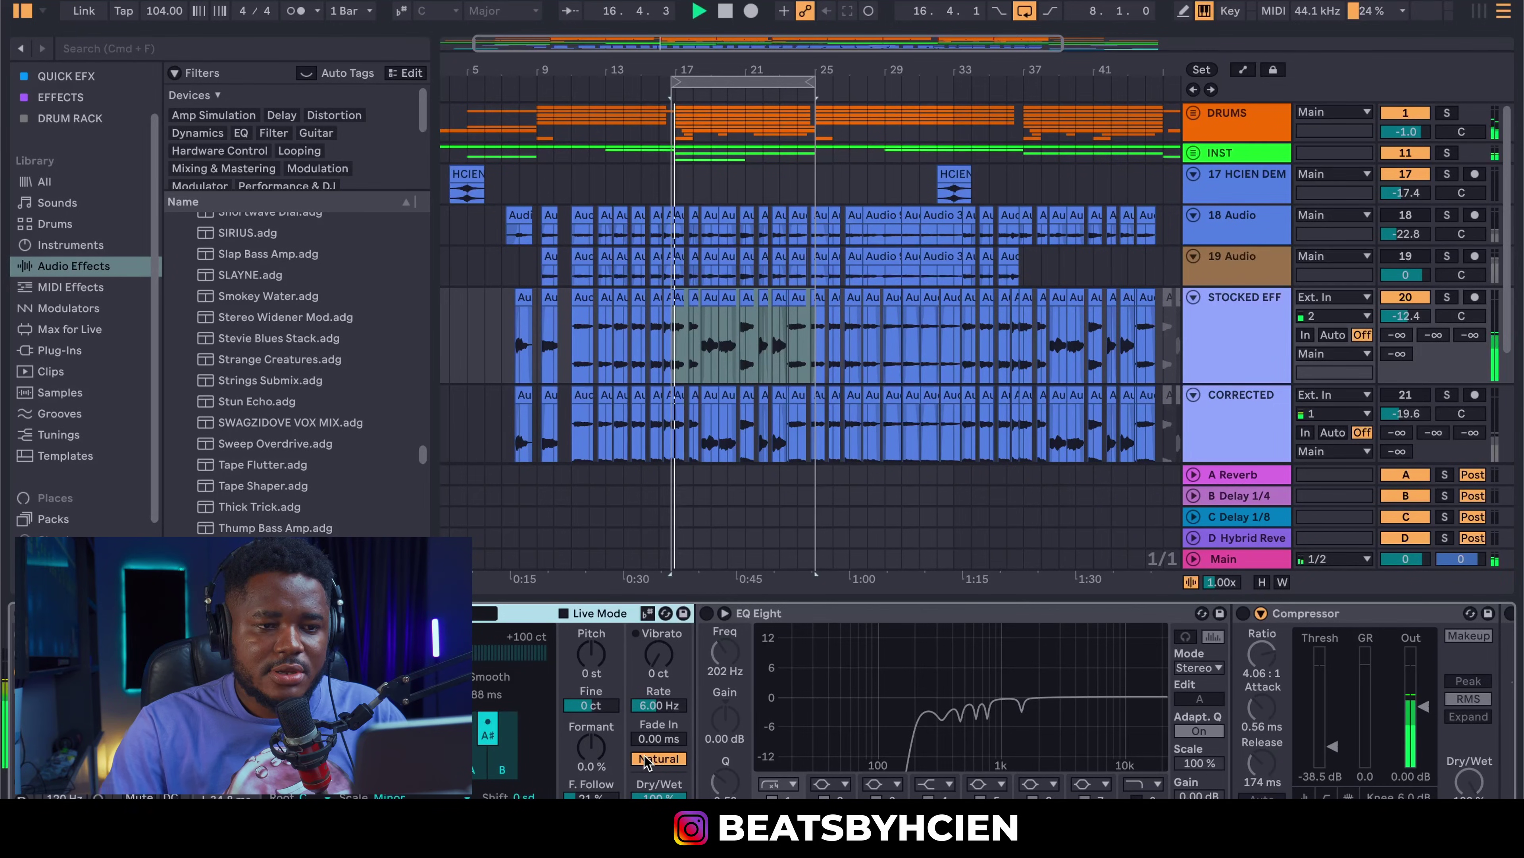
click(1394, 155)
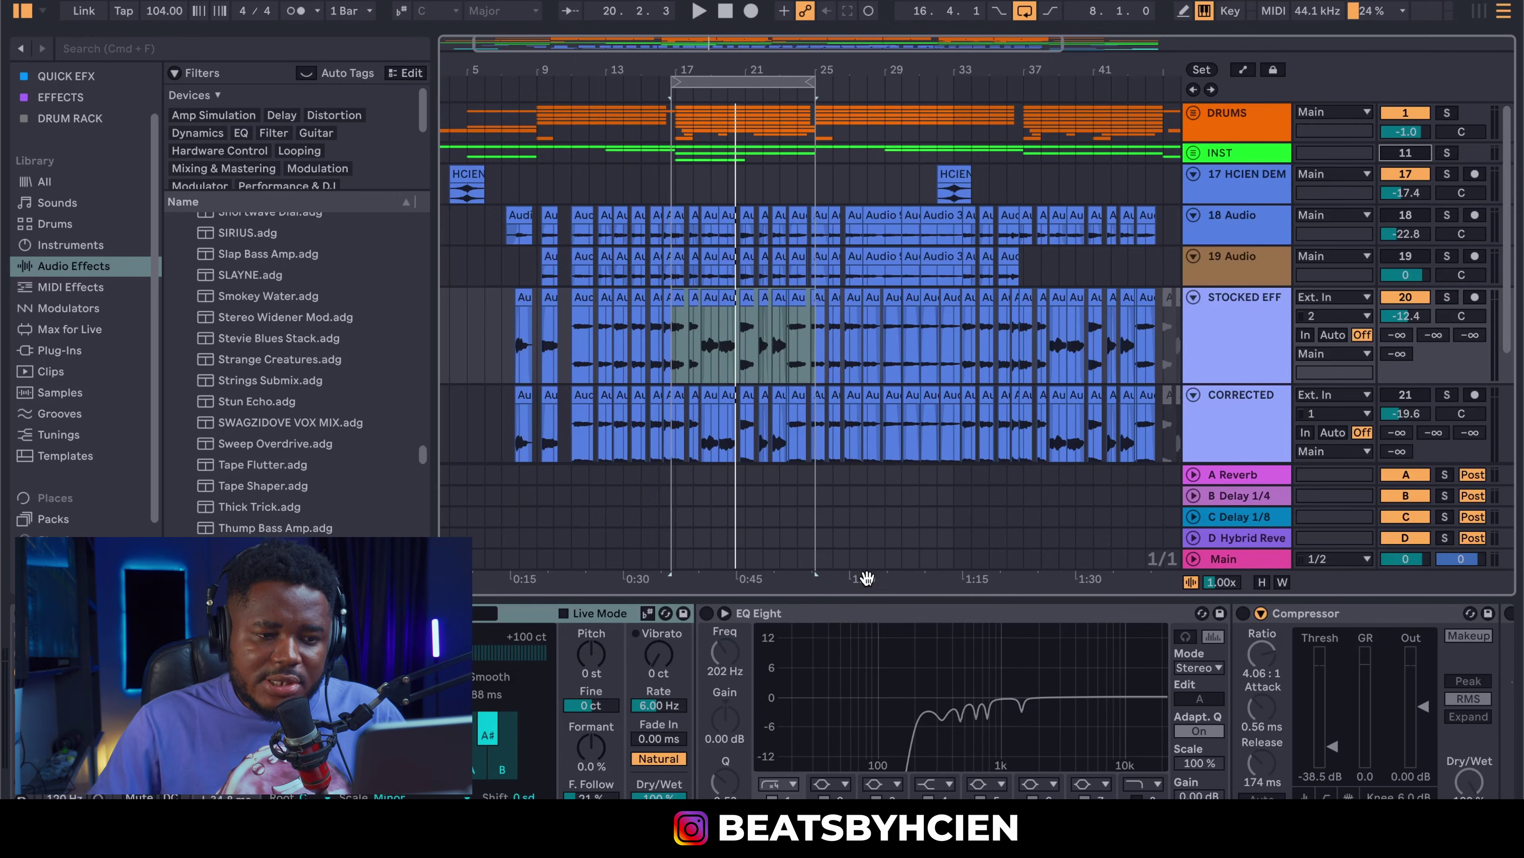
Step: Switch on EQ Eight in the vocal chain and open its expanded frequency display
click(761, 617)
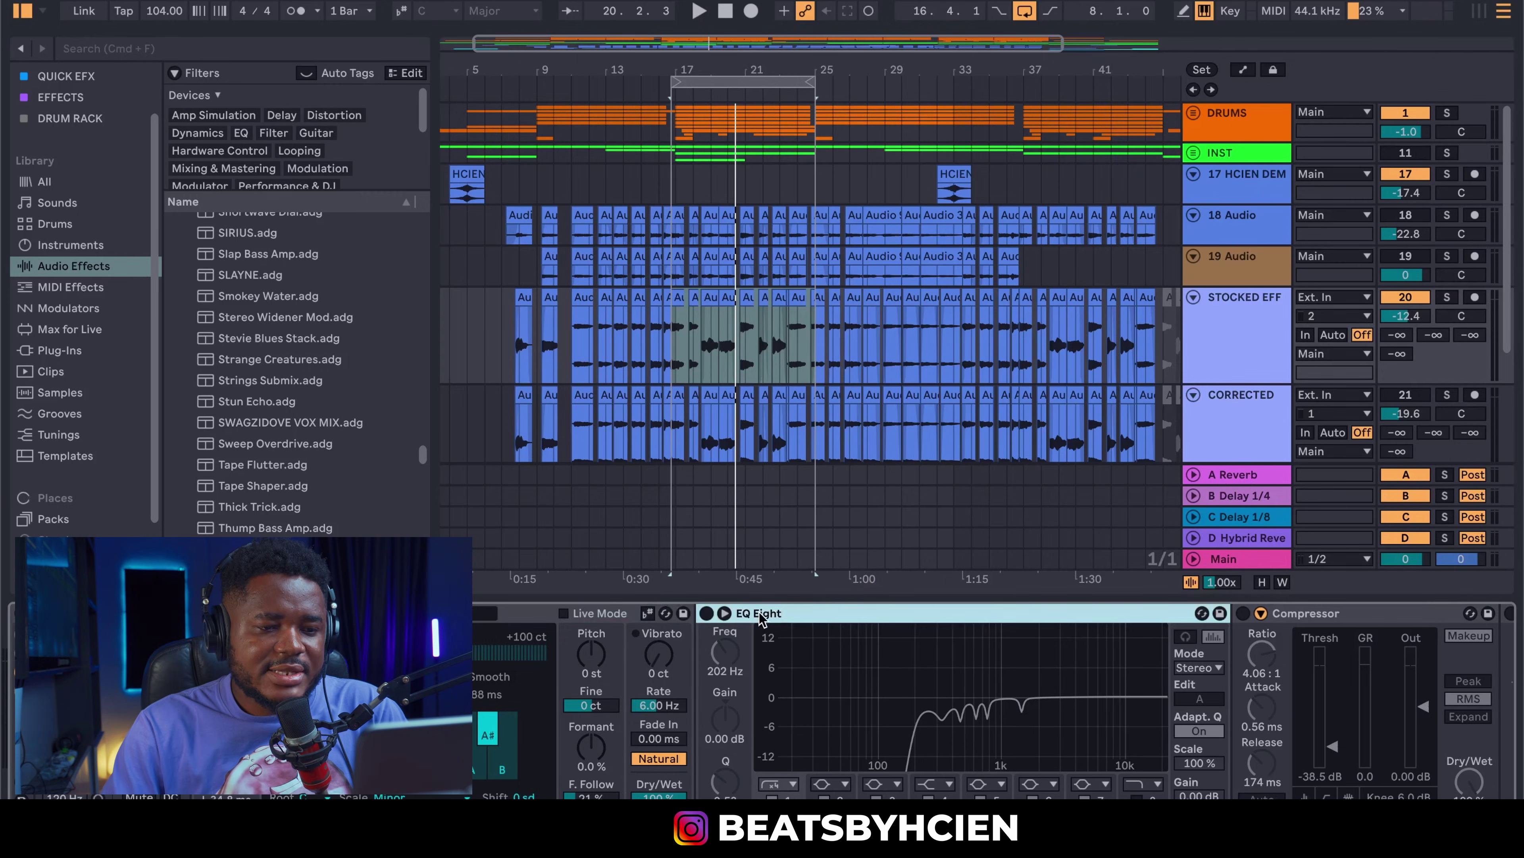
click(706, 612)
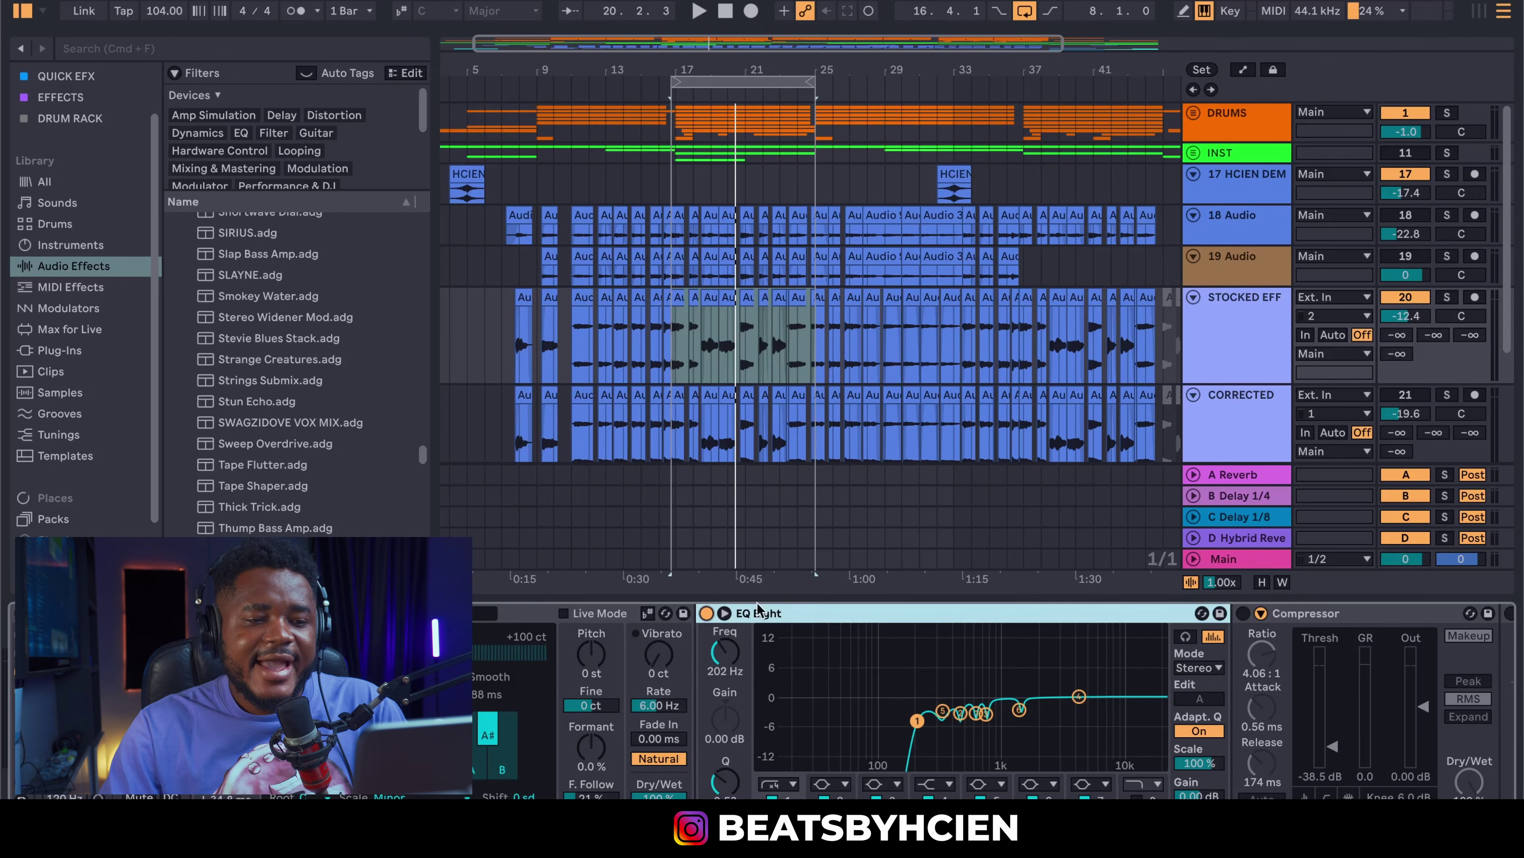
double_click(832, 658)
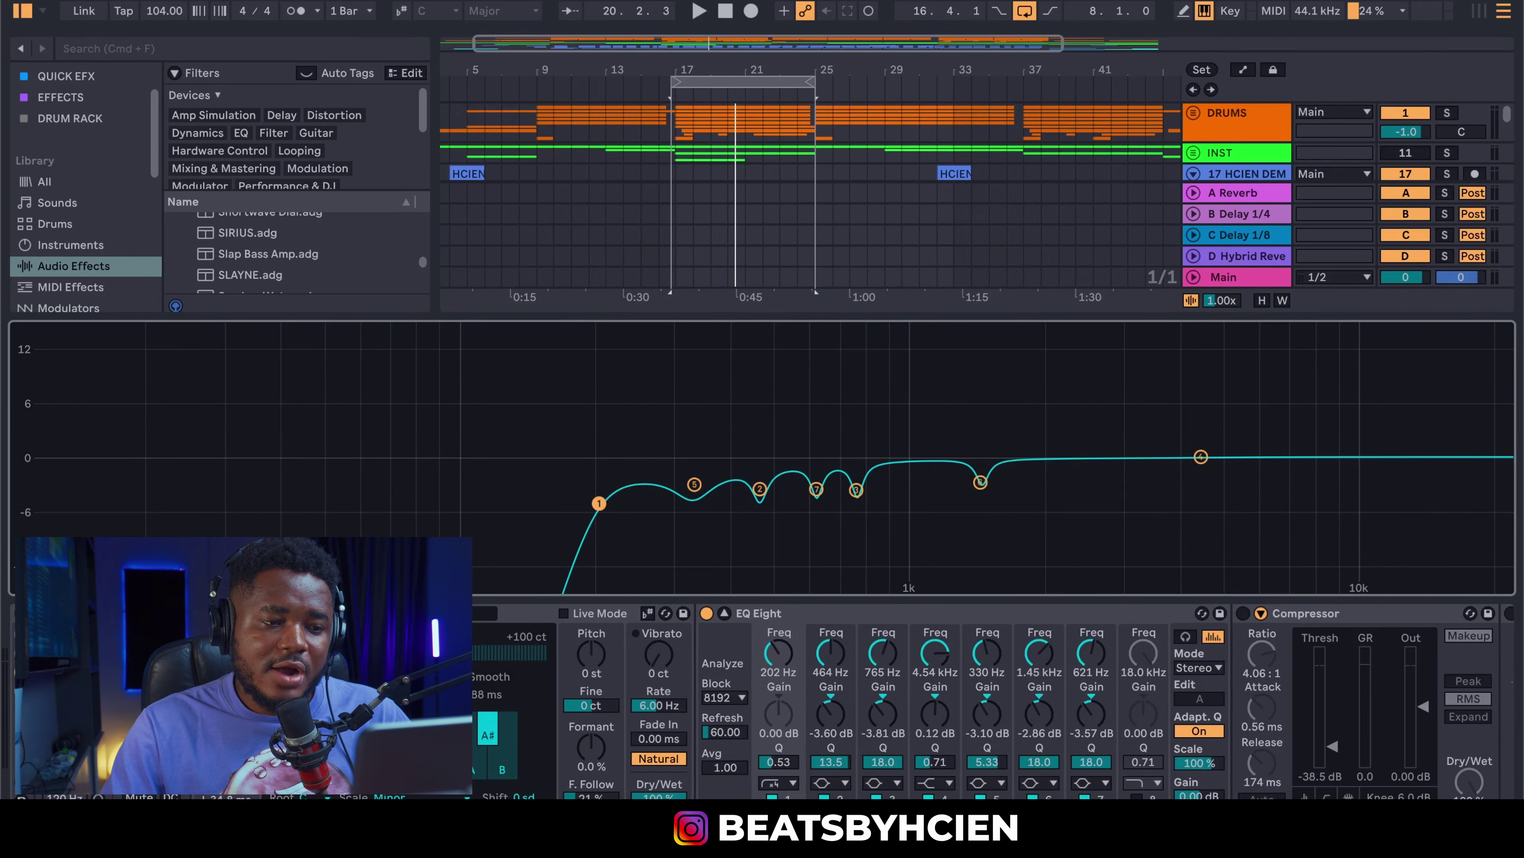
Step: Lower the frequency of EQ Eight's first band to 162 Hz during loop playback, and stop playback
key(space)
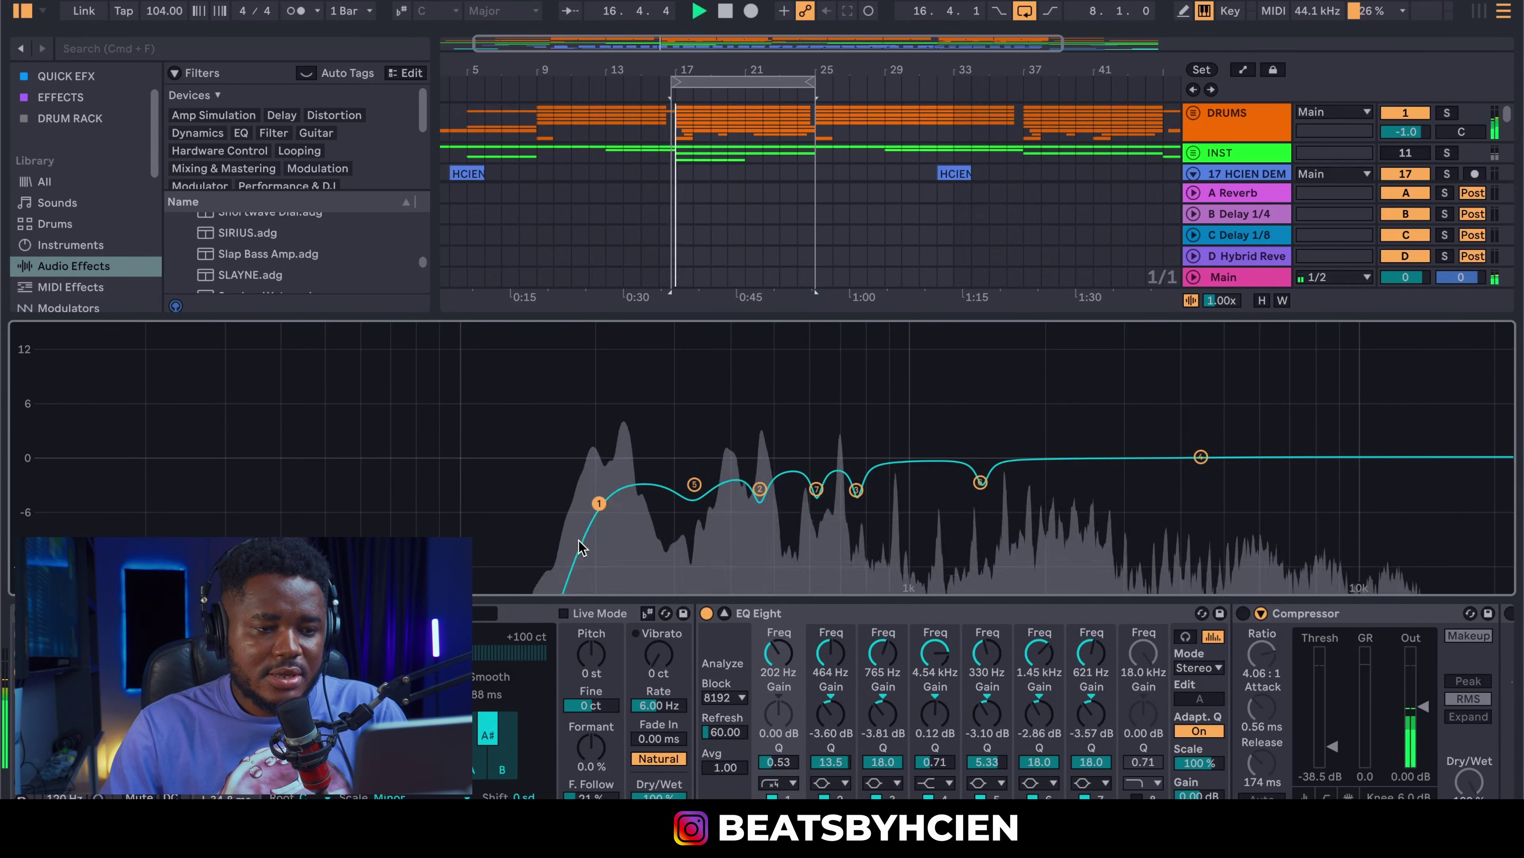
drag(598, 503, 556, 503)
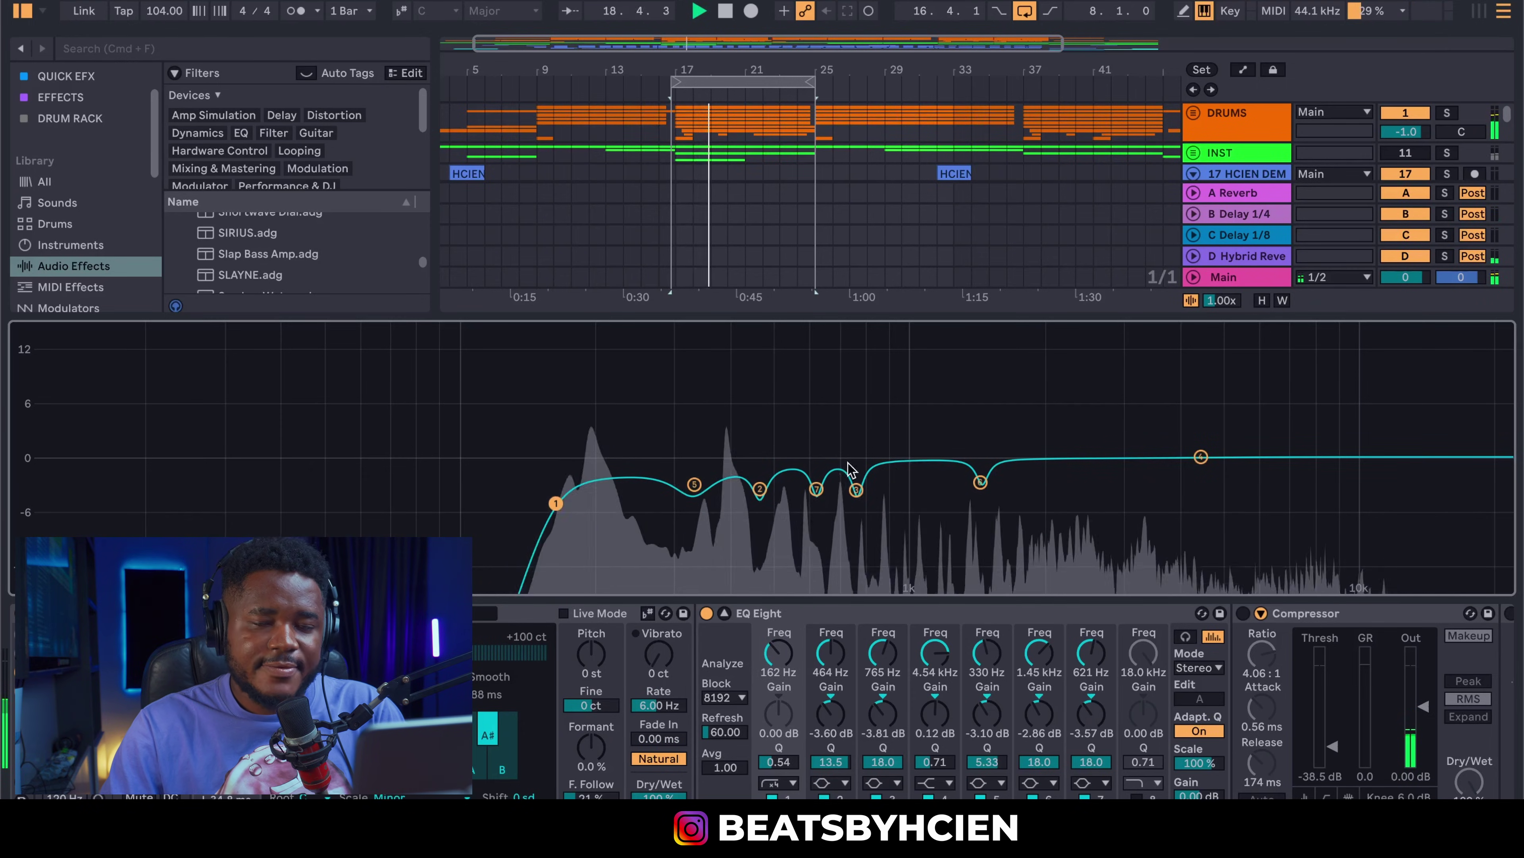
key(space)
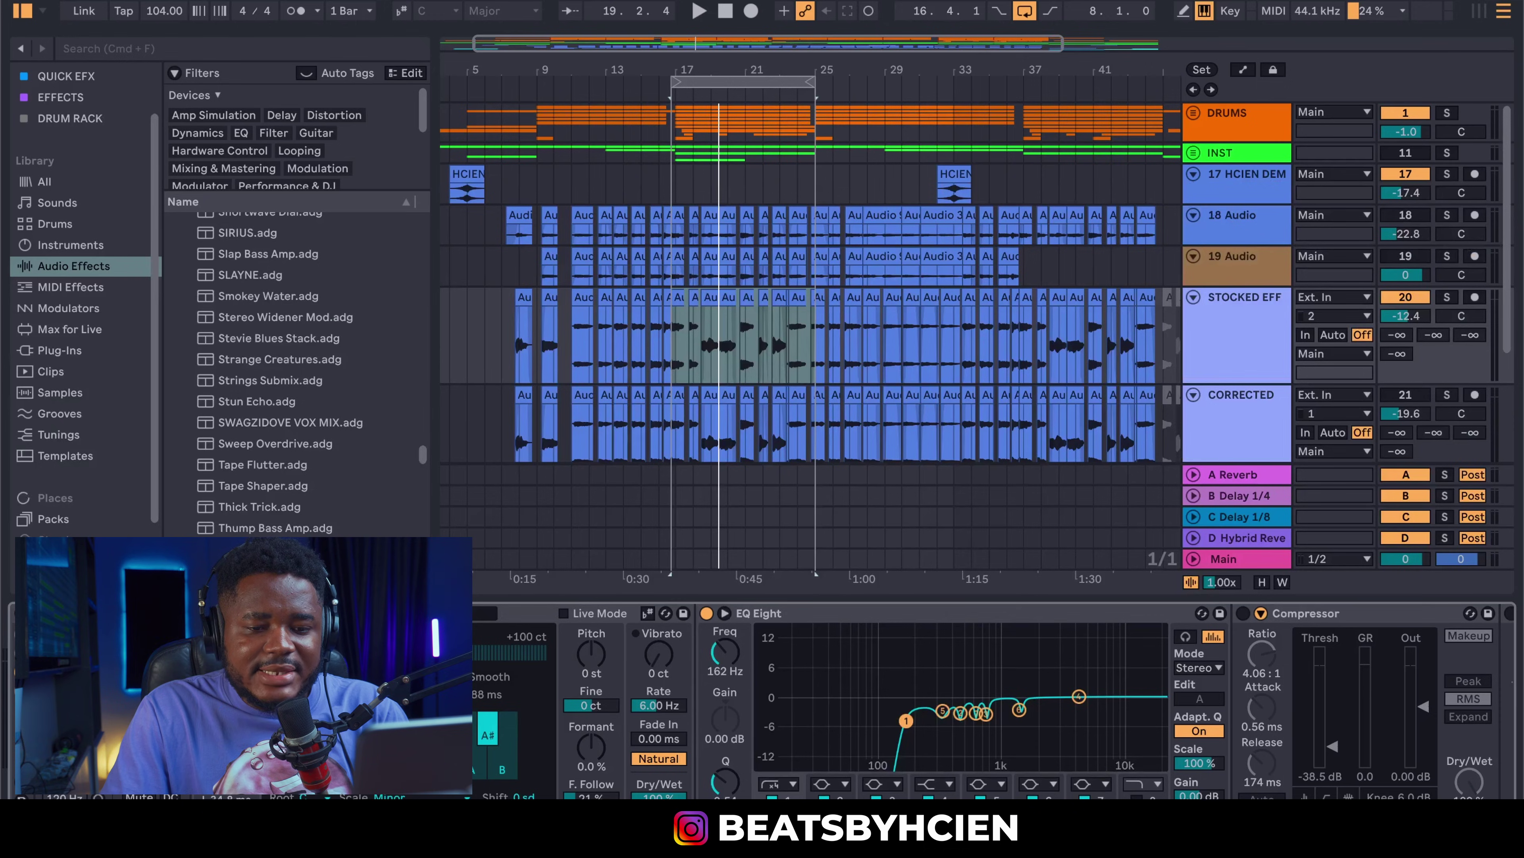
Step: Bypass EQ Eight and play the loop to hear the vocal without it
scroll(1046, 624, right, 5)
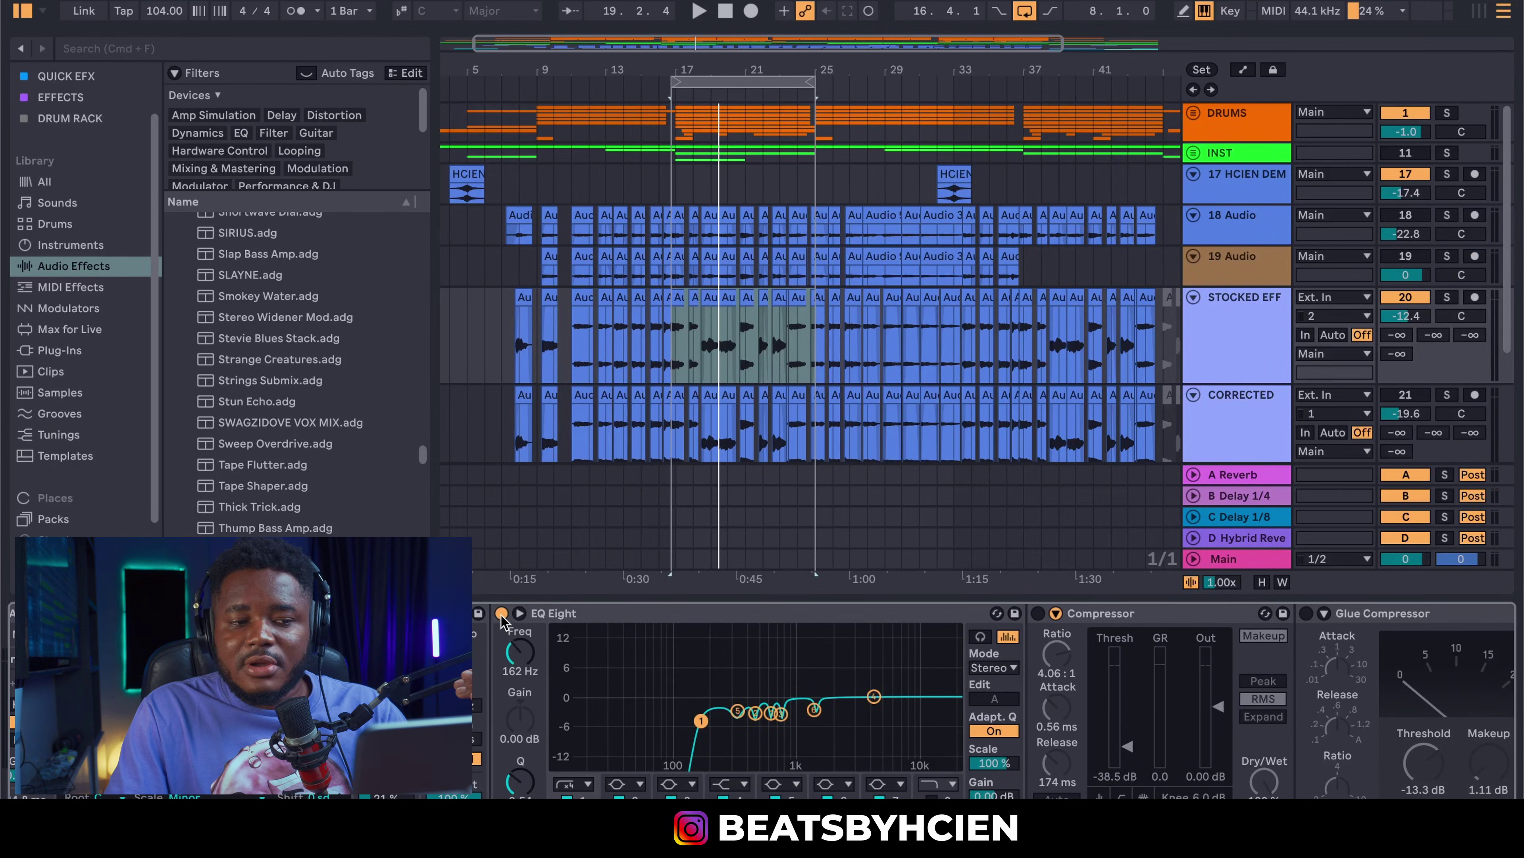
click(501, 613)
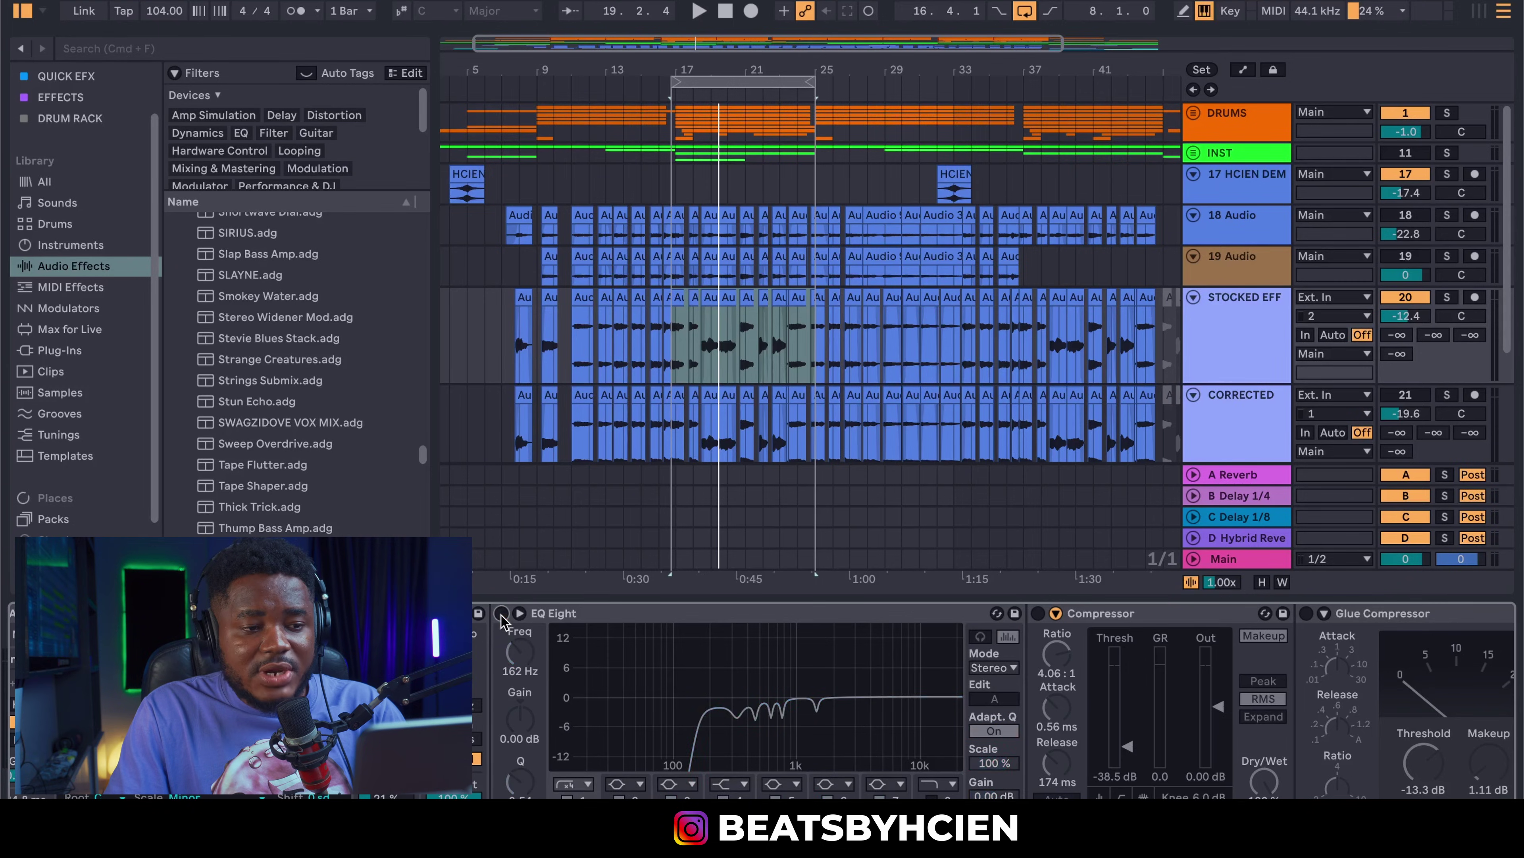
key(space)
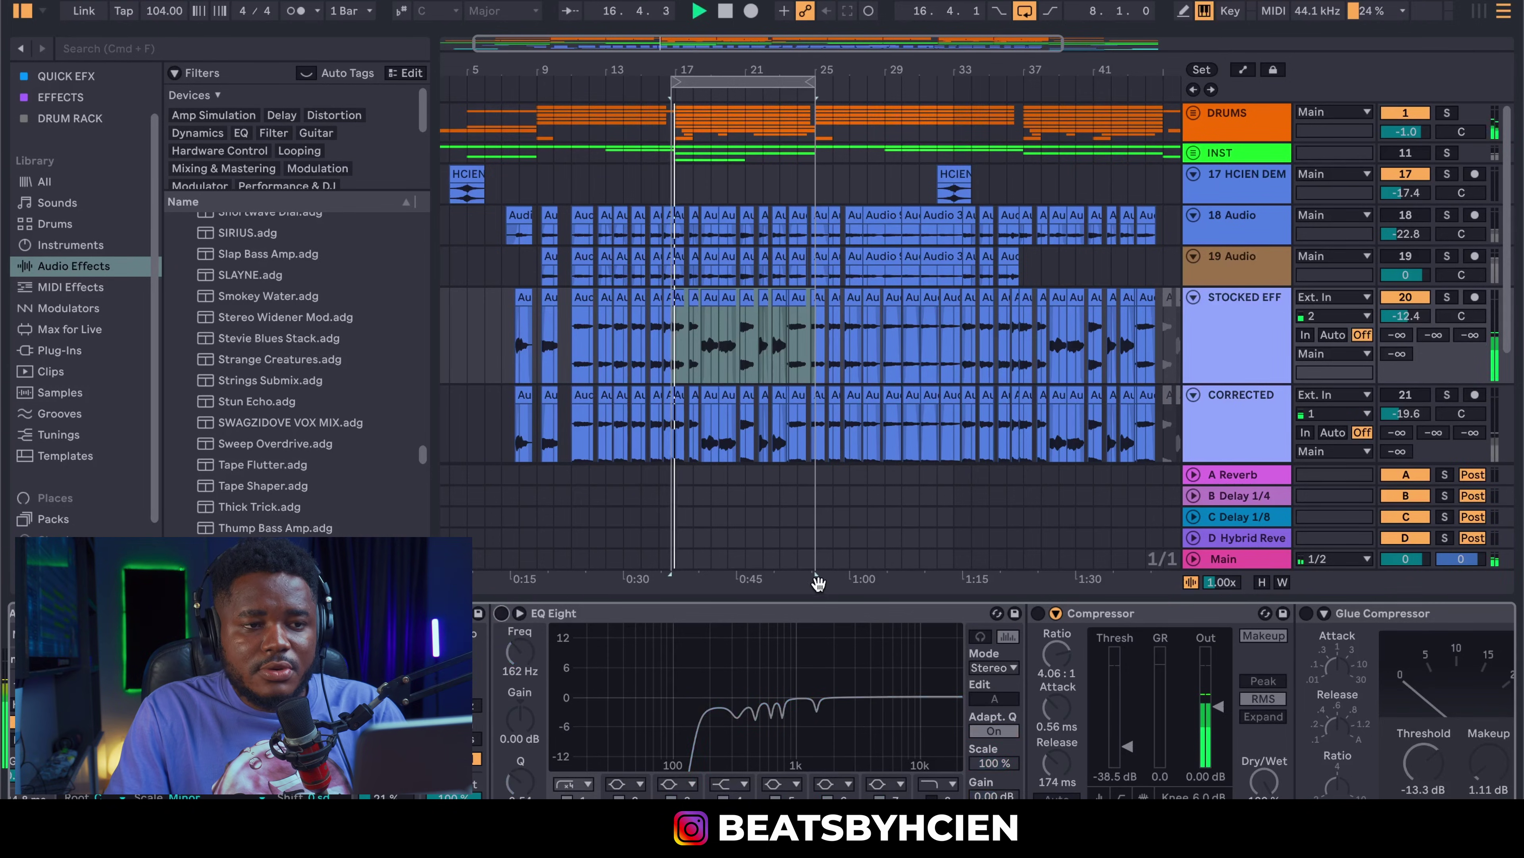
Step: Unfold the DRUMS group and go through its tracks down to the STOCKED EFF vocal track
click(1195, 155)
click(1195, 155)
click(1193, 112)
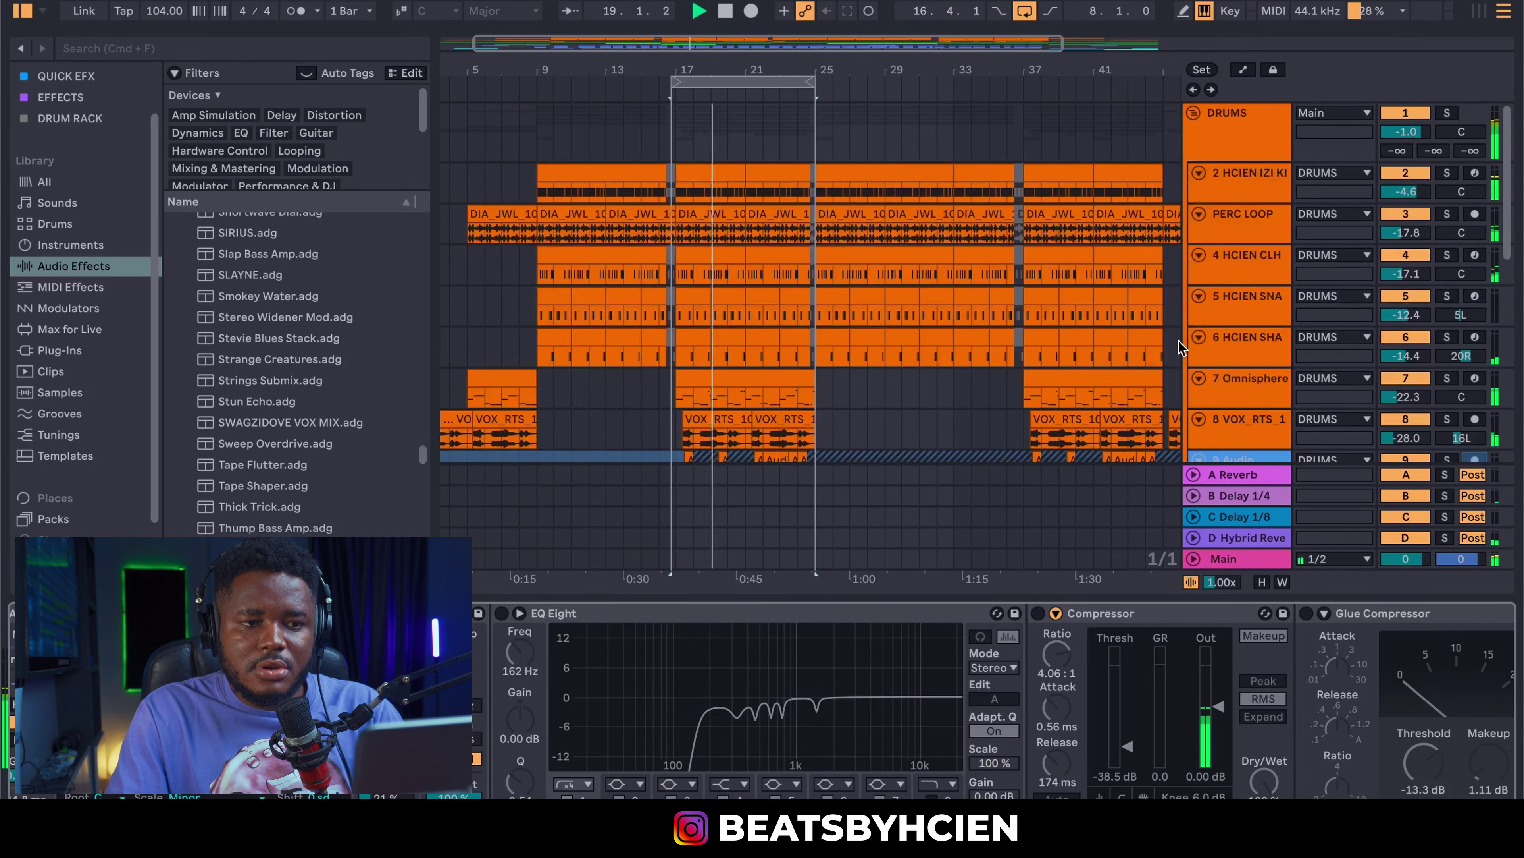
scroll(1179, 347, down, 4)
scroll(1355, 334, down, 3)
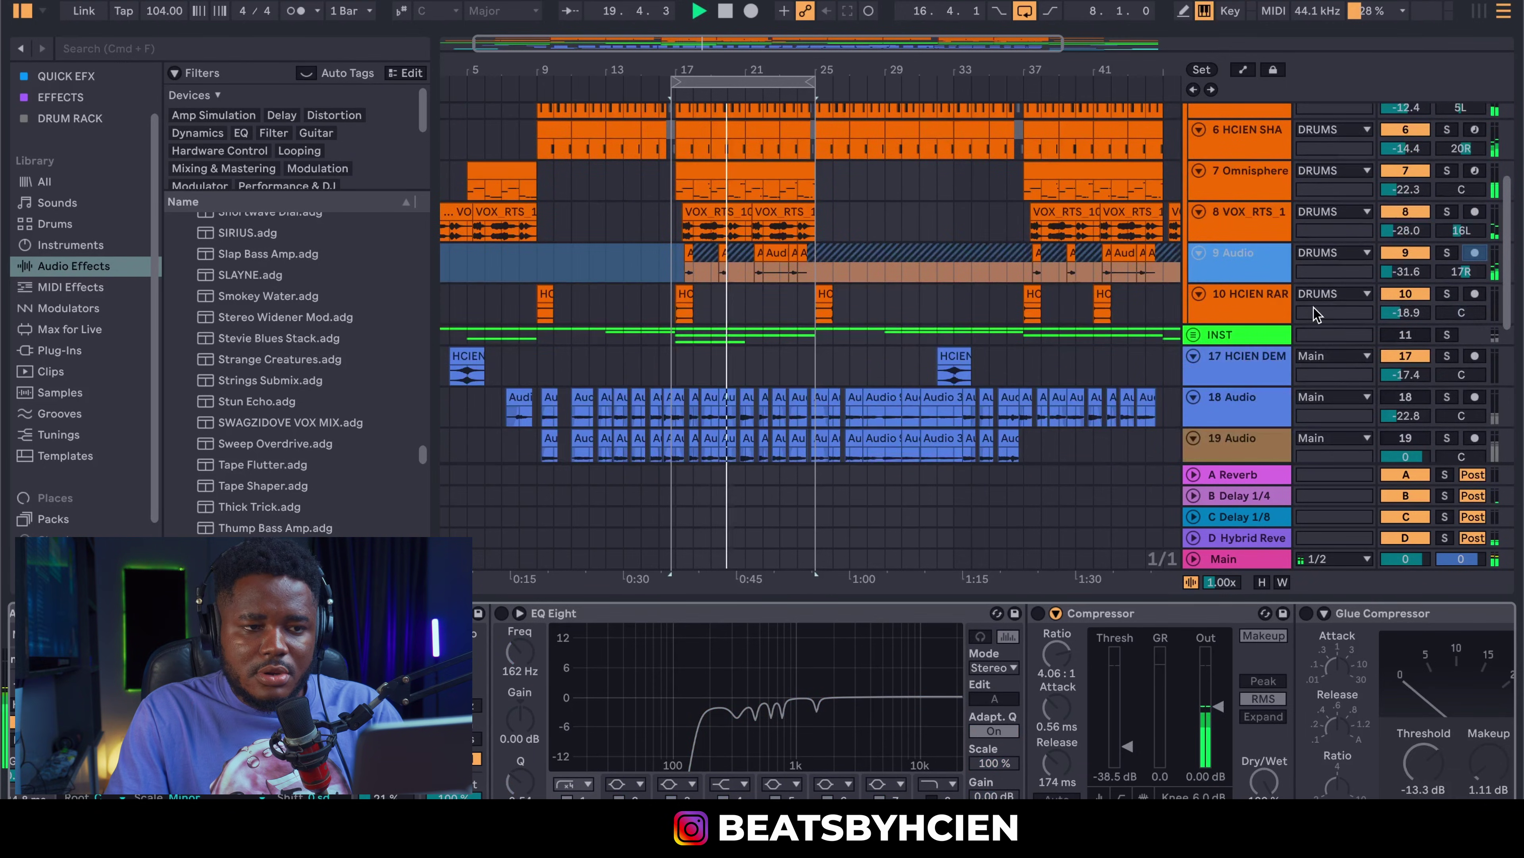
scroll(1237, 246, down, 5)
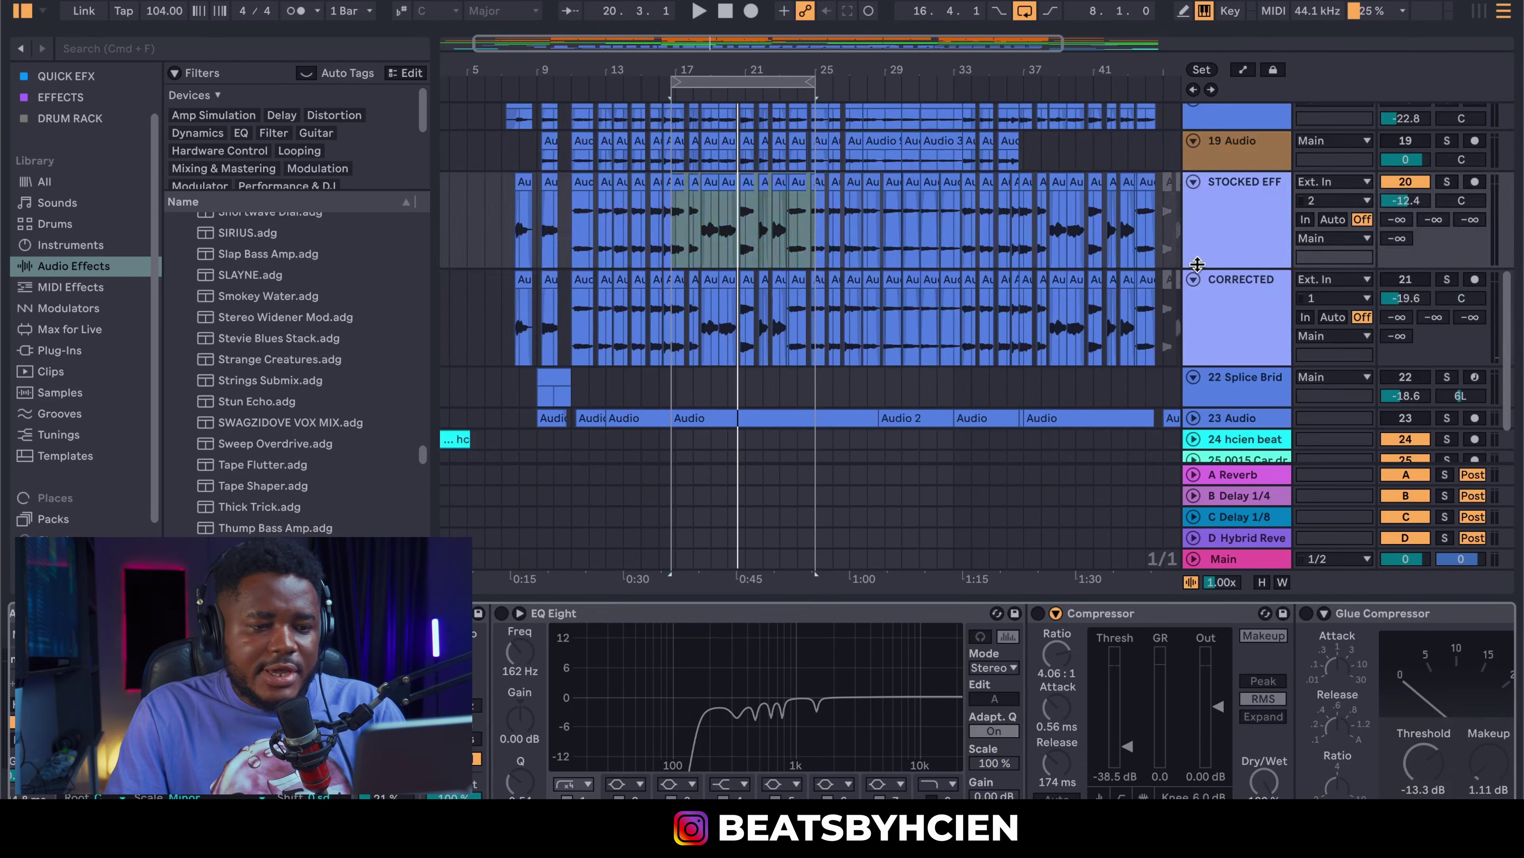
Step: Switch EQ Eight back on and play the loop to compare the equalized vocal
click(501, 613)
key(space)
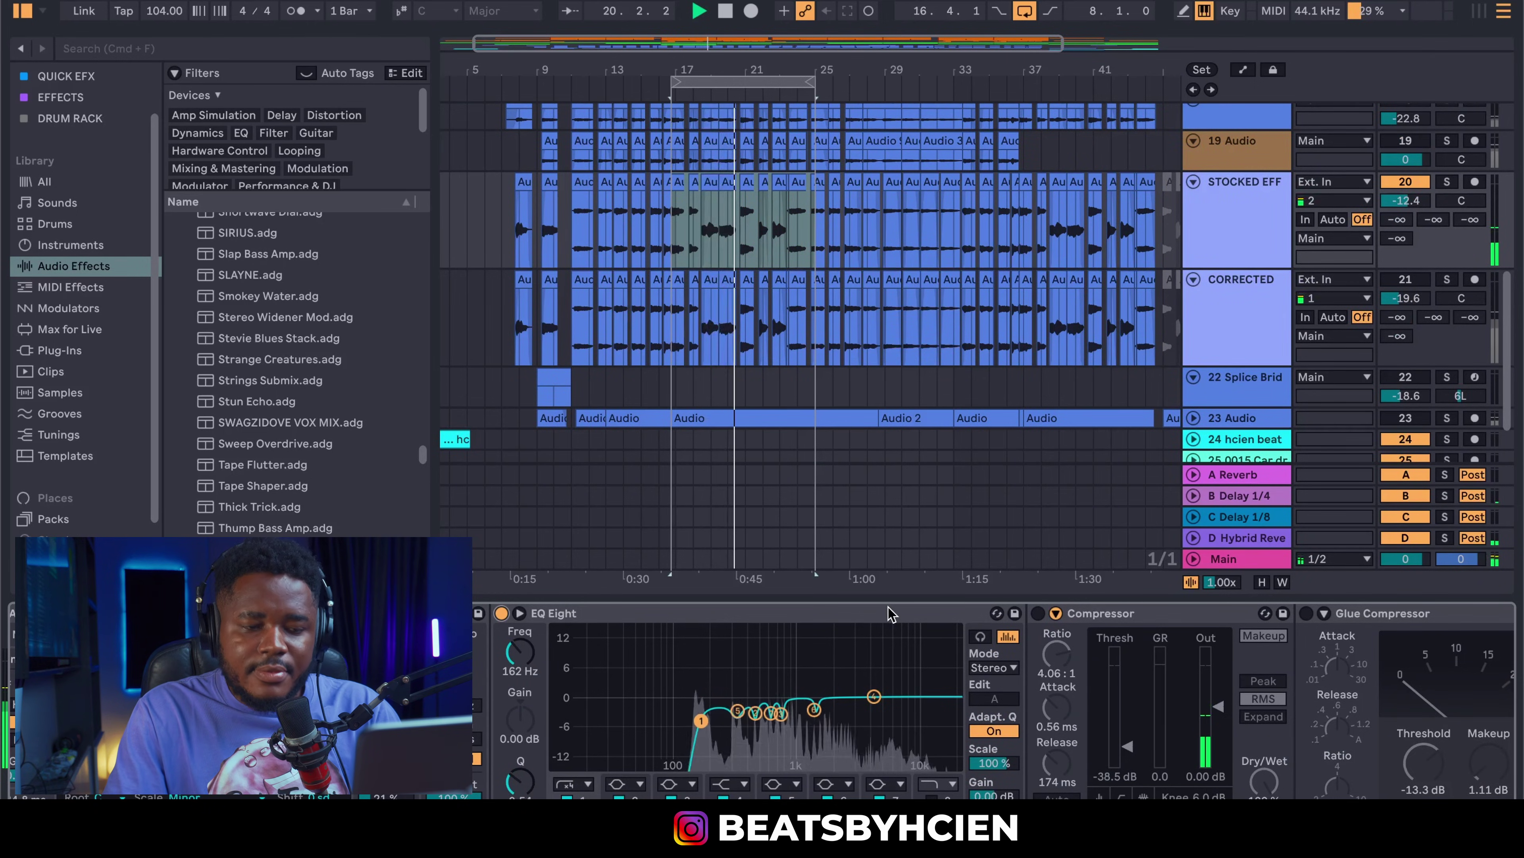
key(space)
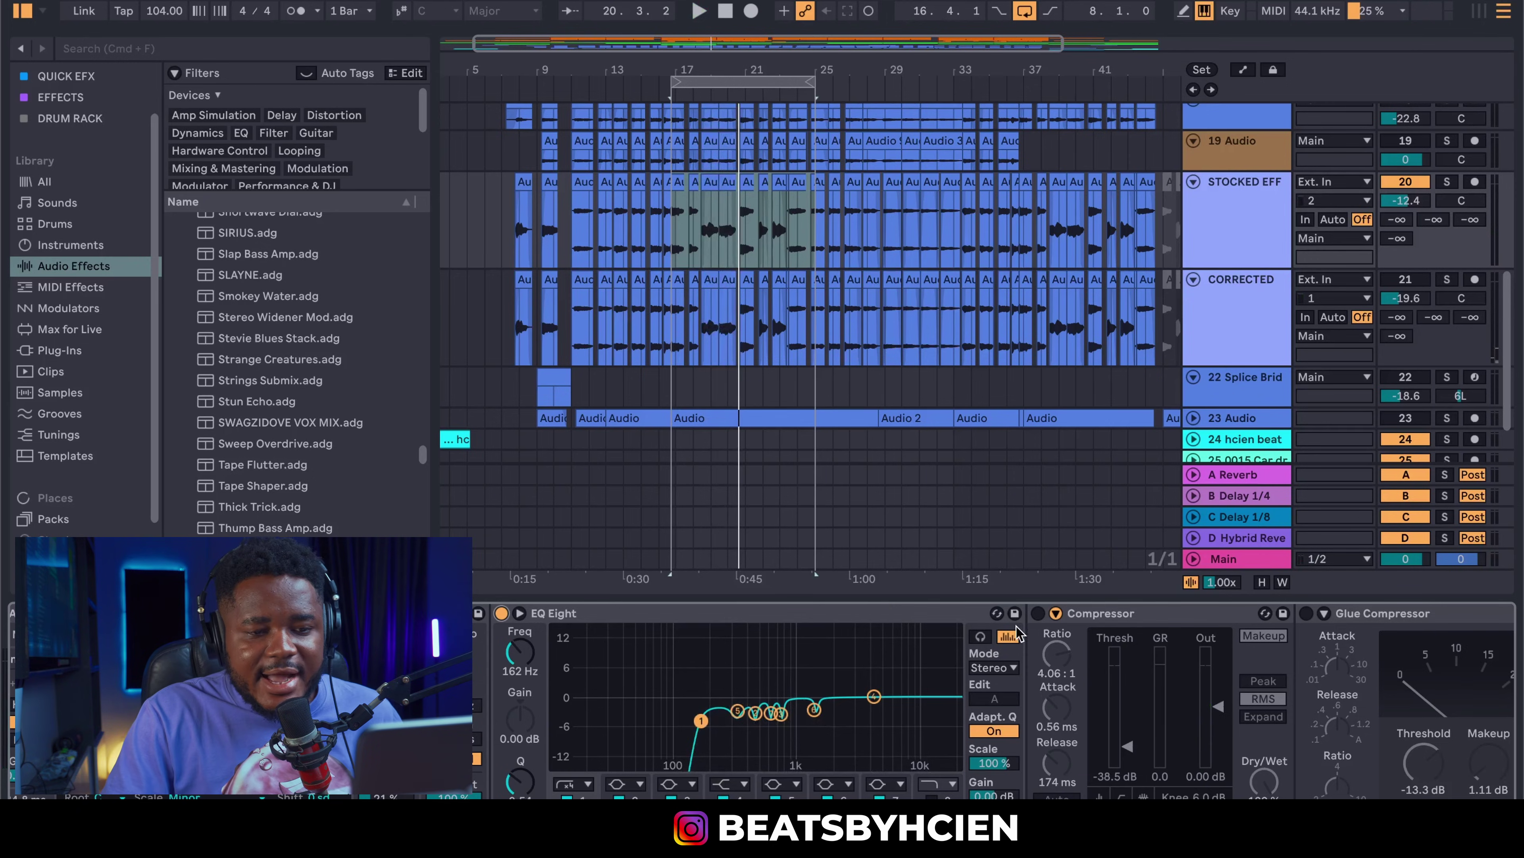
Step: Switch on the Compressor that follows EQ Eight in the vocal chain
click(1038, 613)
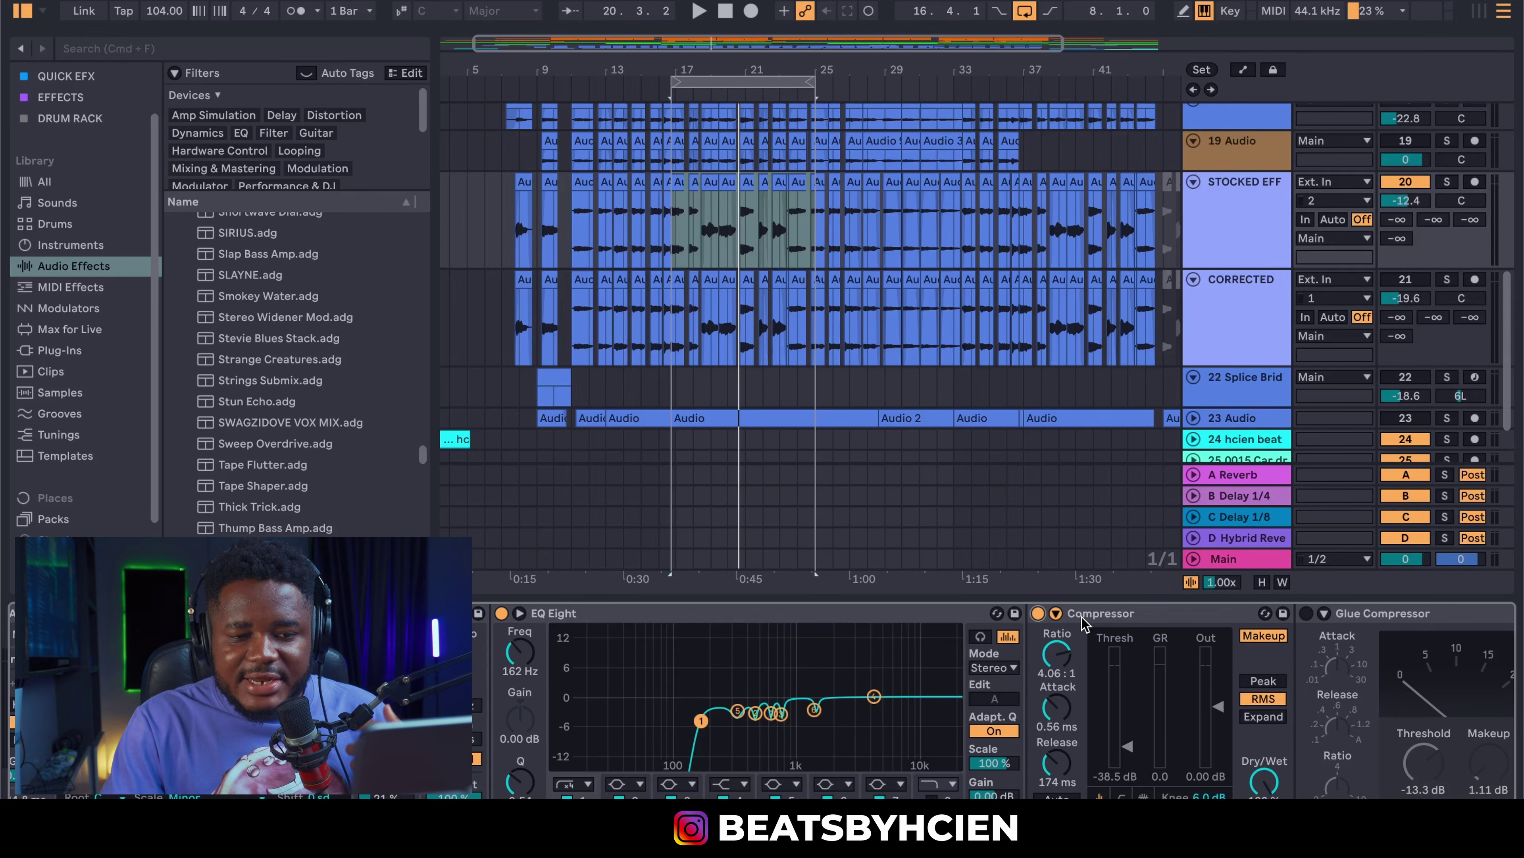
scroll(1038, 613, right, 3)
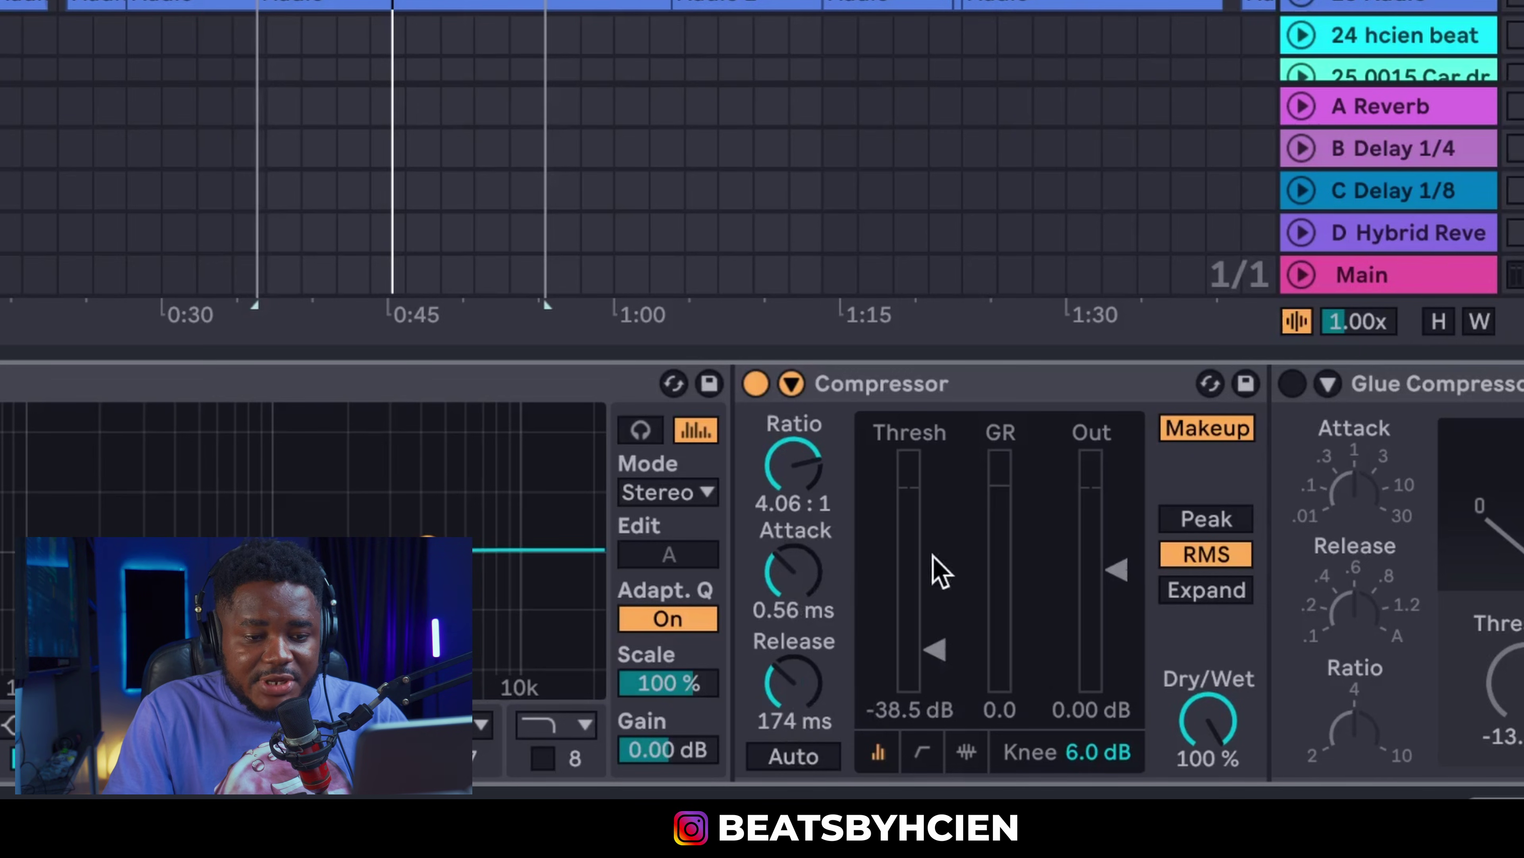
Step: Audition the loop through the Compressor and raise its threshold to -36.0 dB
key(space)
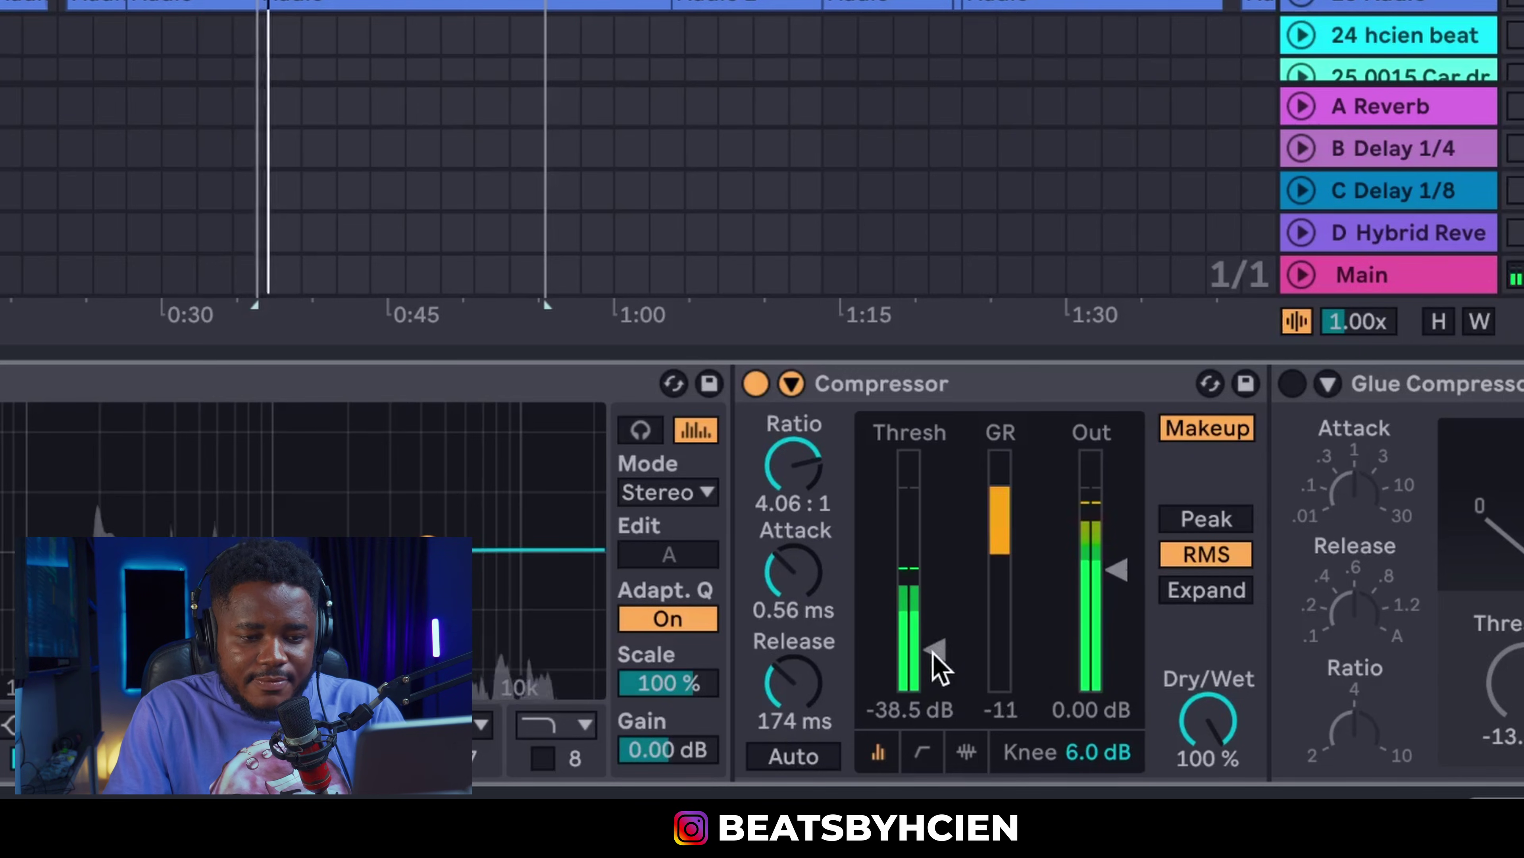
click(934, 650)
key(space)
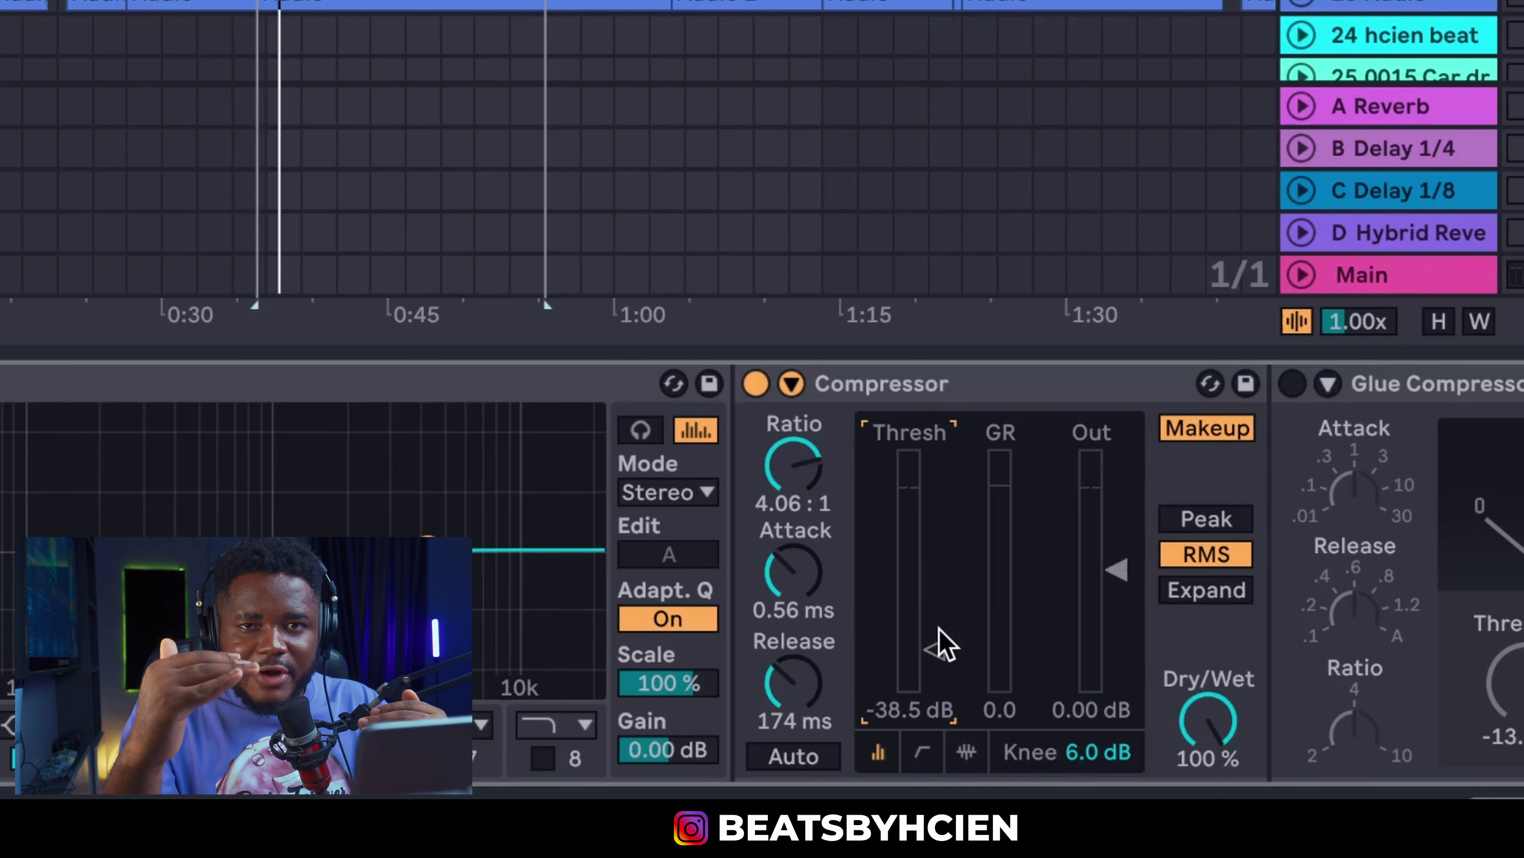
key(space)
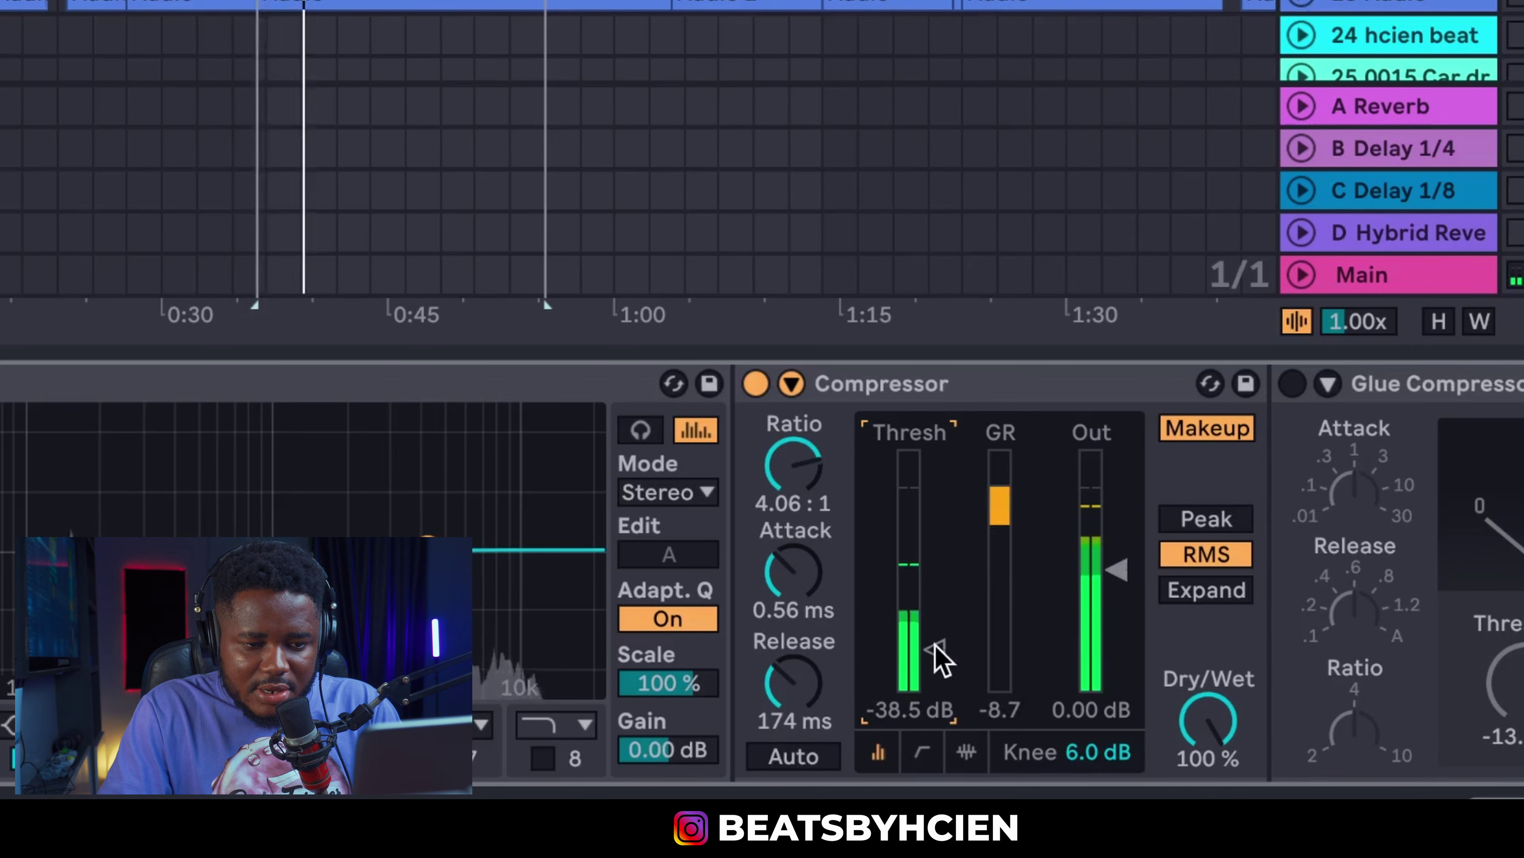
key(space)
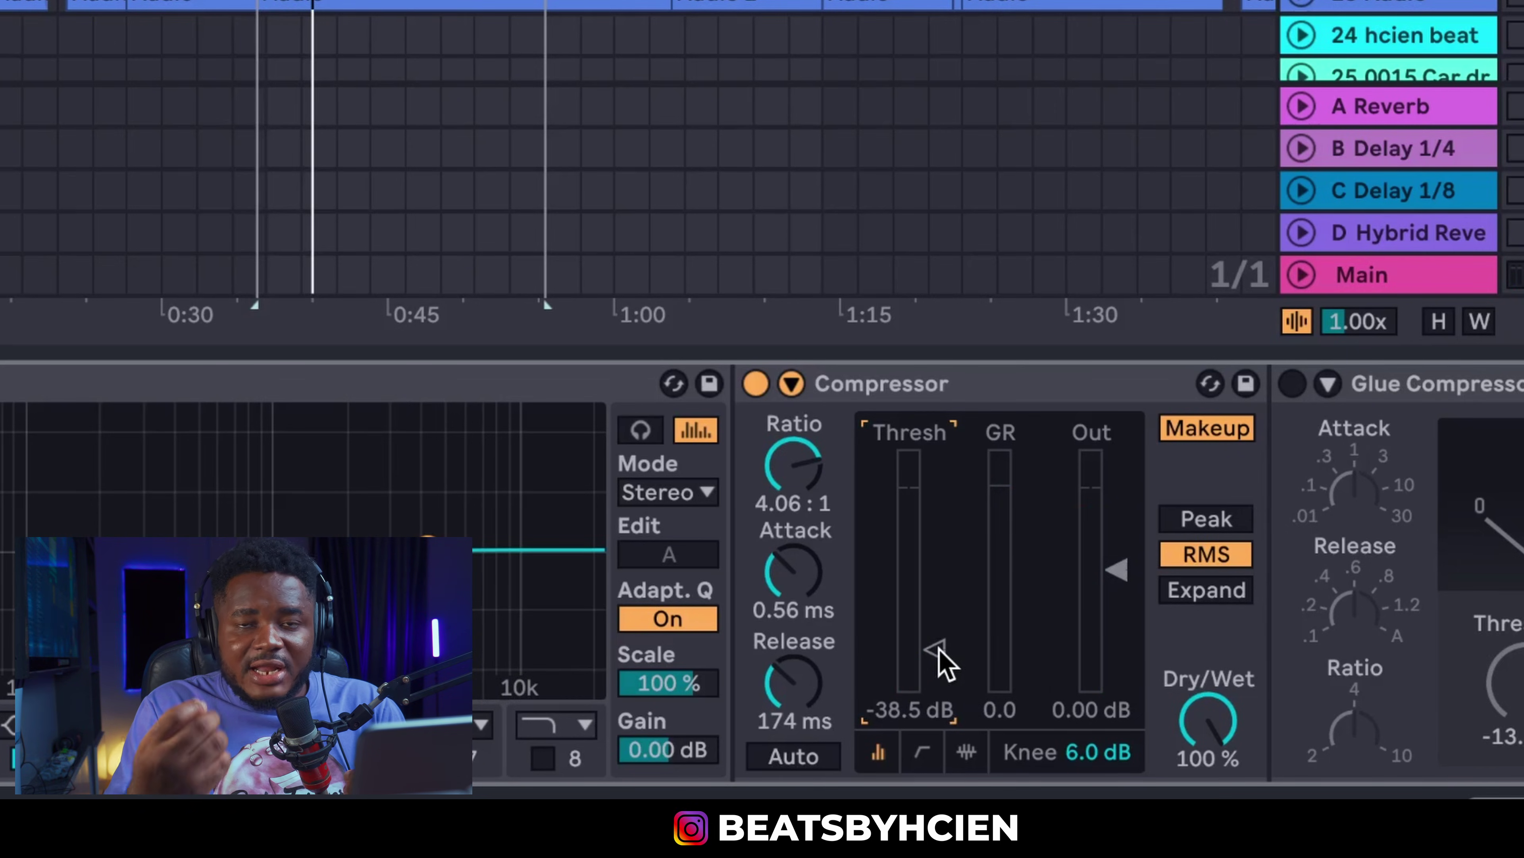
drag(939, 650, 937, 630)
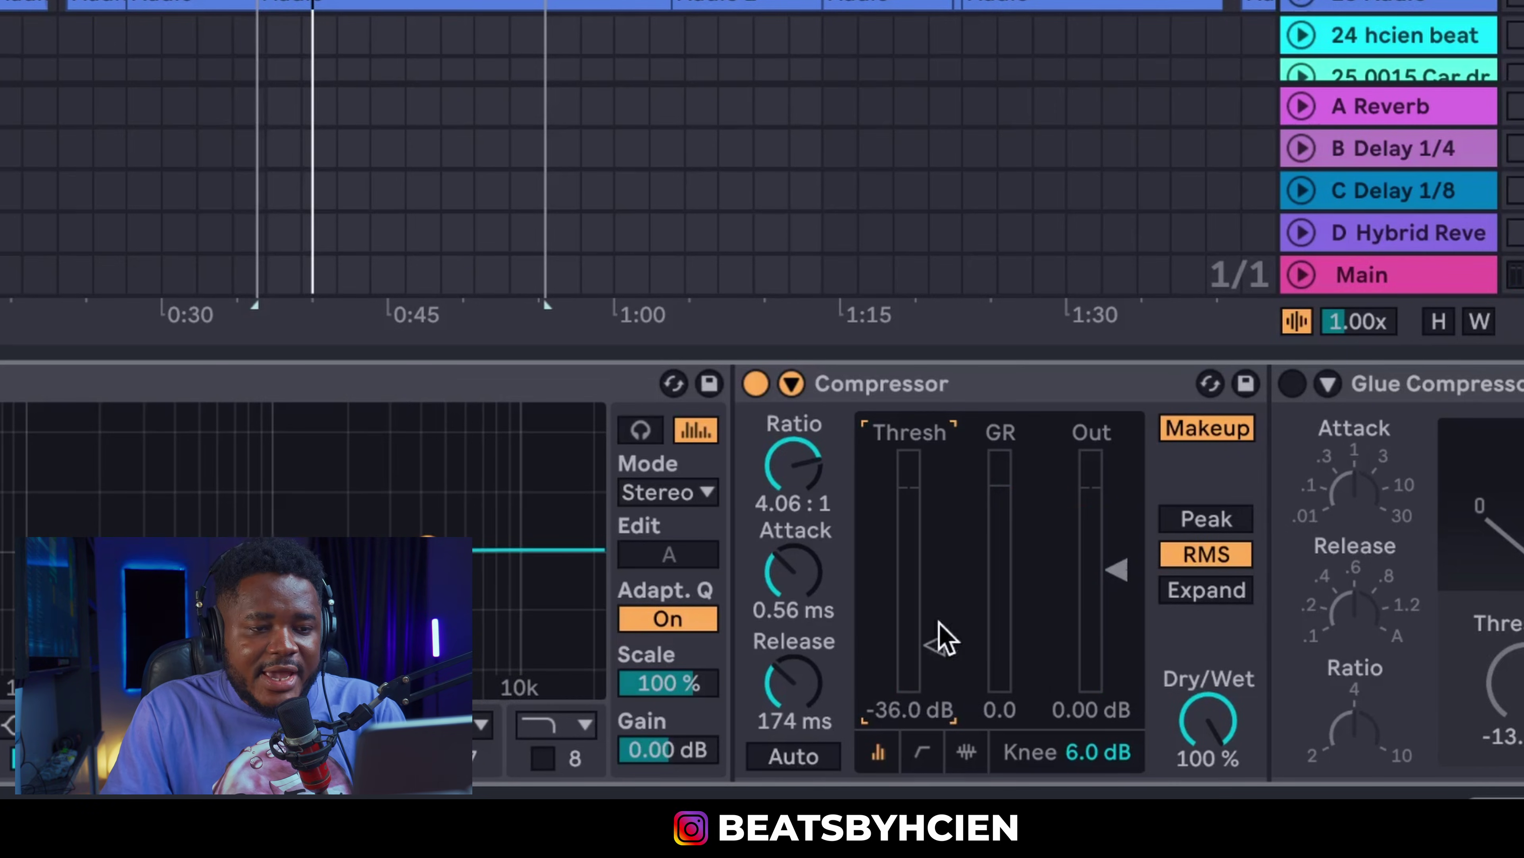
Step: Compare the looped vocal with the Compressor bypassed and active, and set the STOCKED EFF track's volume to -14.4 dB
click(755, 384)
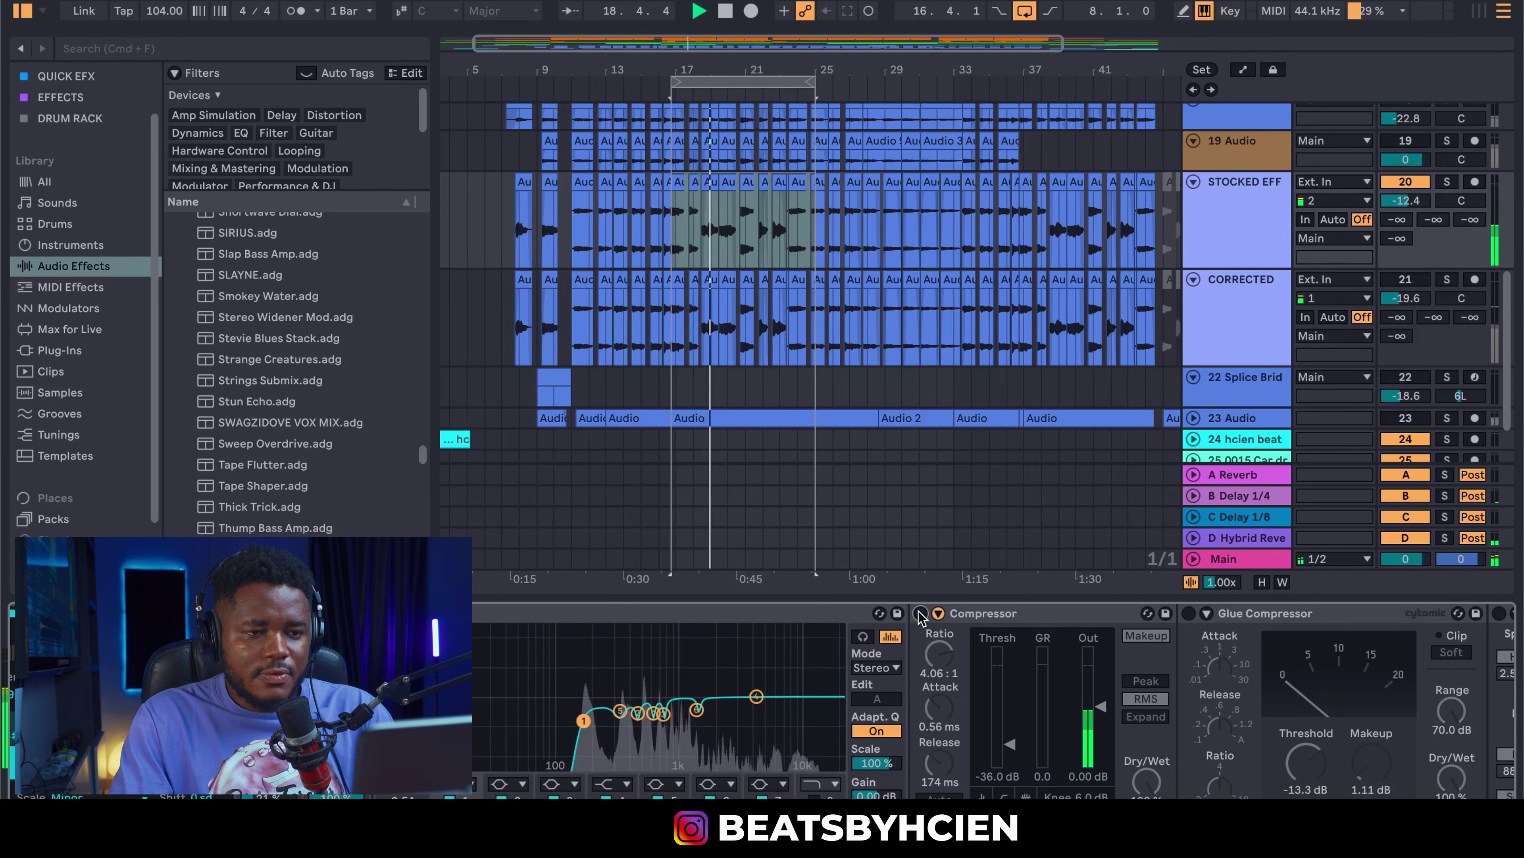
click(921, 615)
key(space)
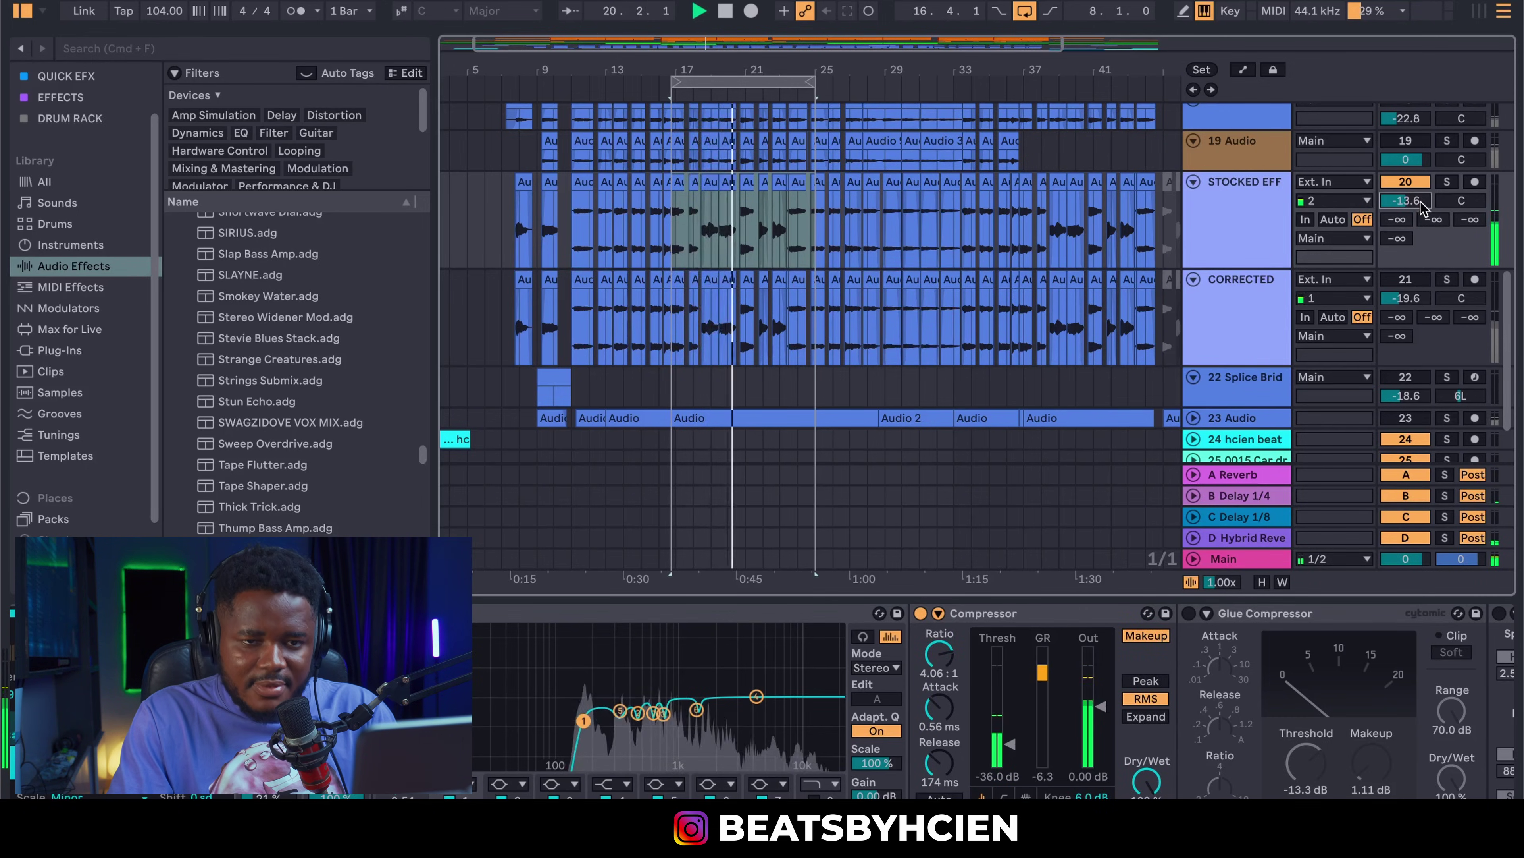
key(space)
Step: Switch on the Glue Compressor that follows the Compressor in the vocal chain
scroll(1146, 750, right, 5)
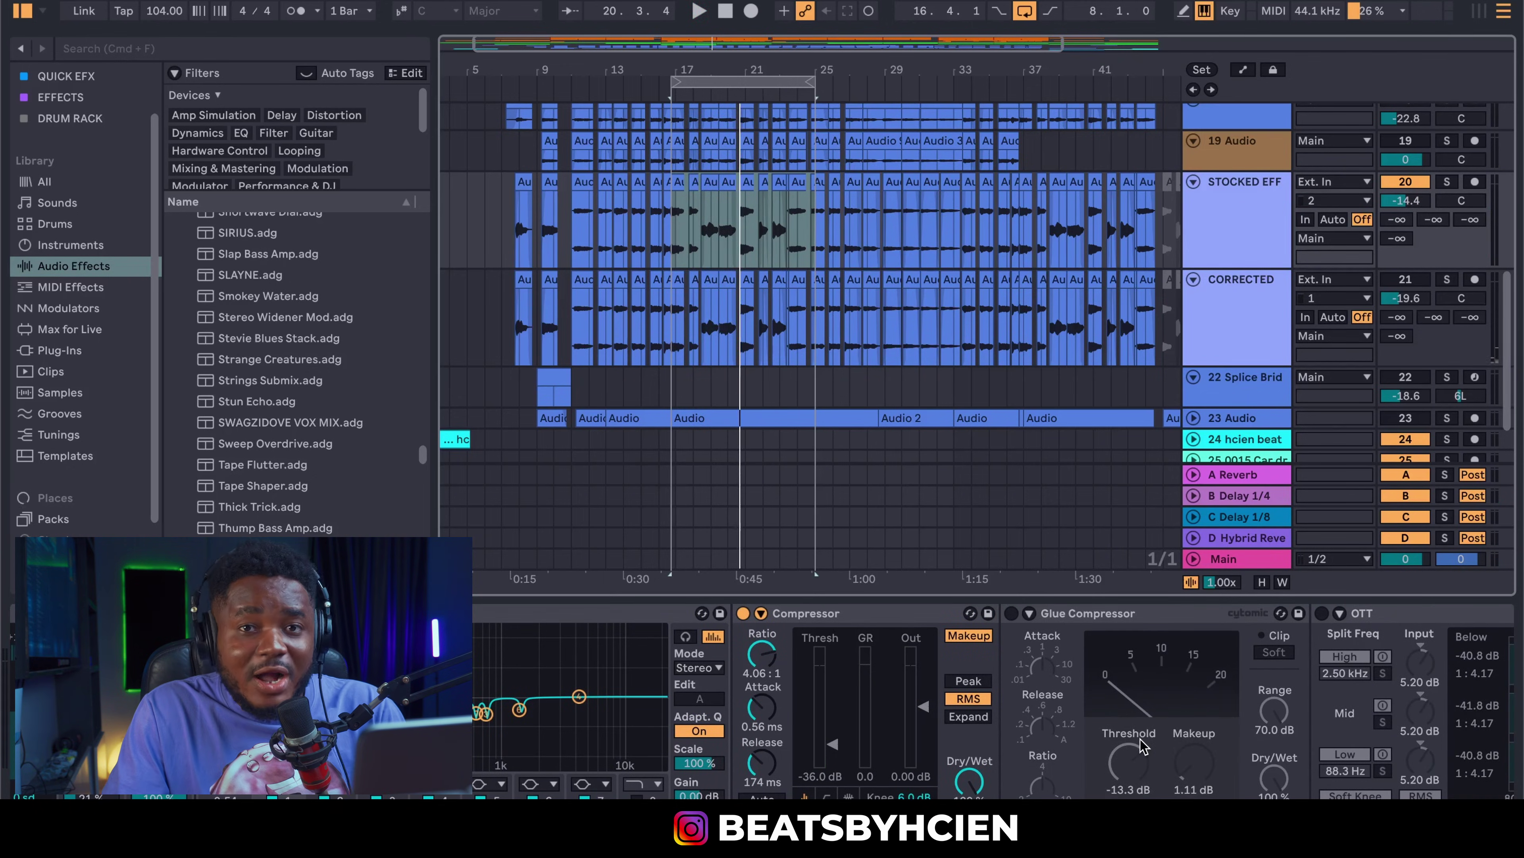
click(880, 624)
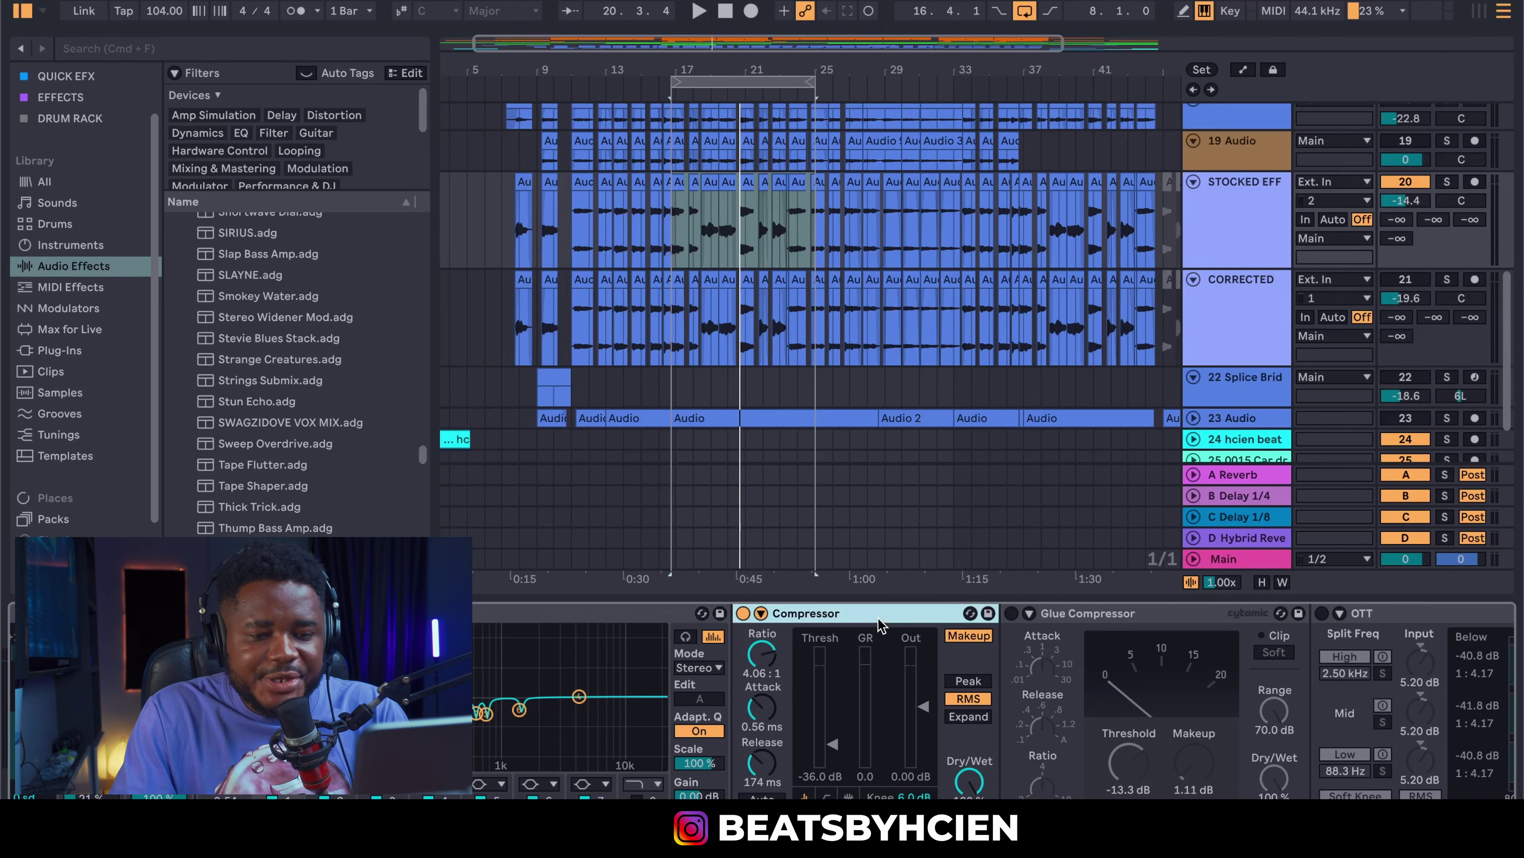
click(1012, 613)
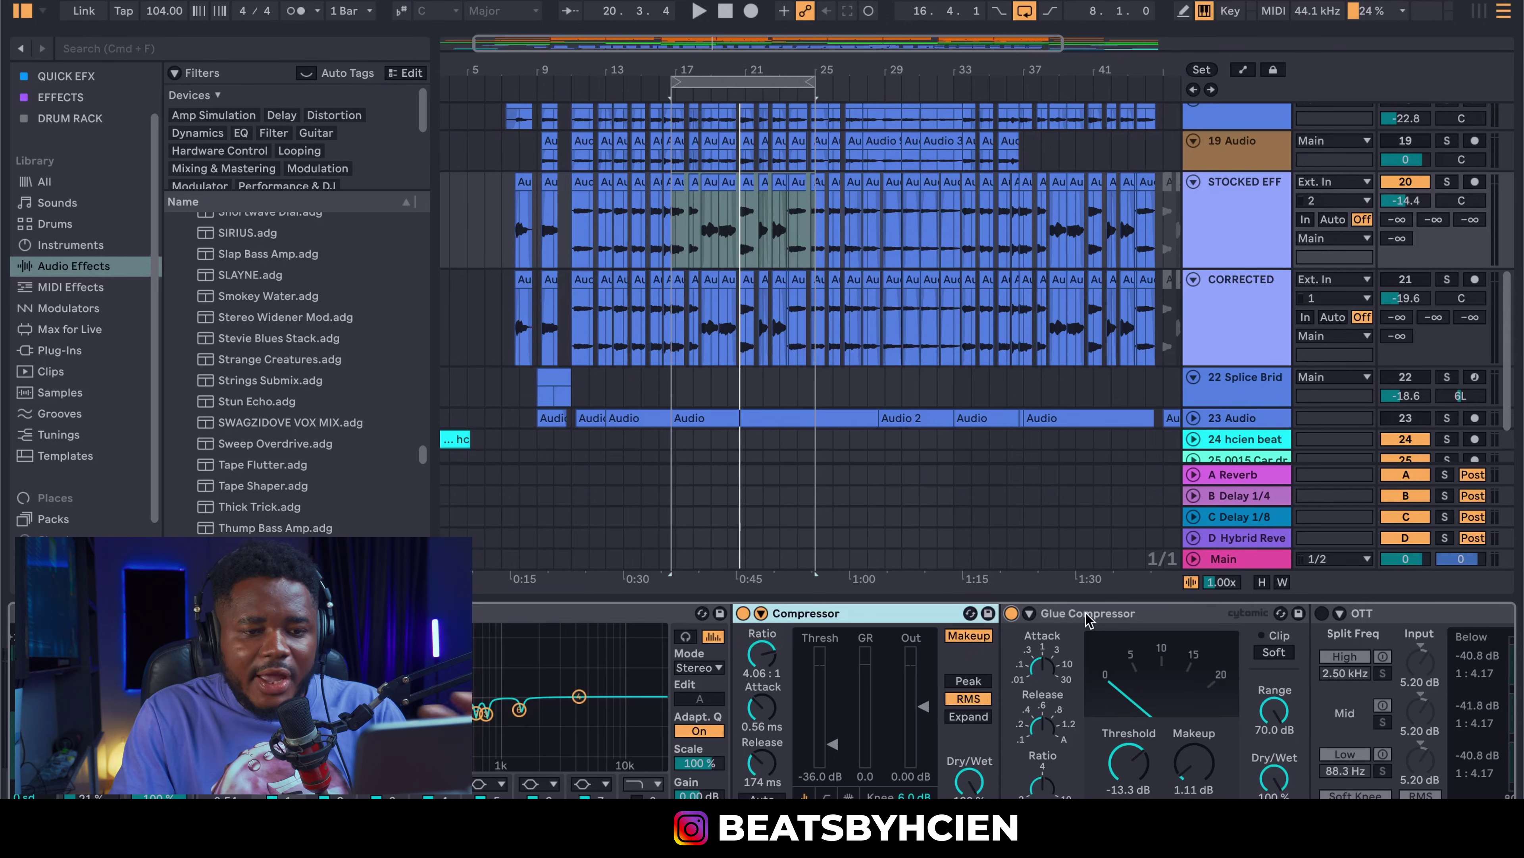
scroll(990, 702, right, 5)
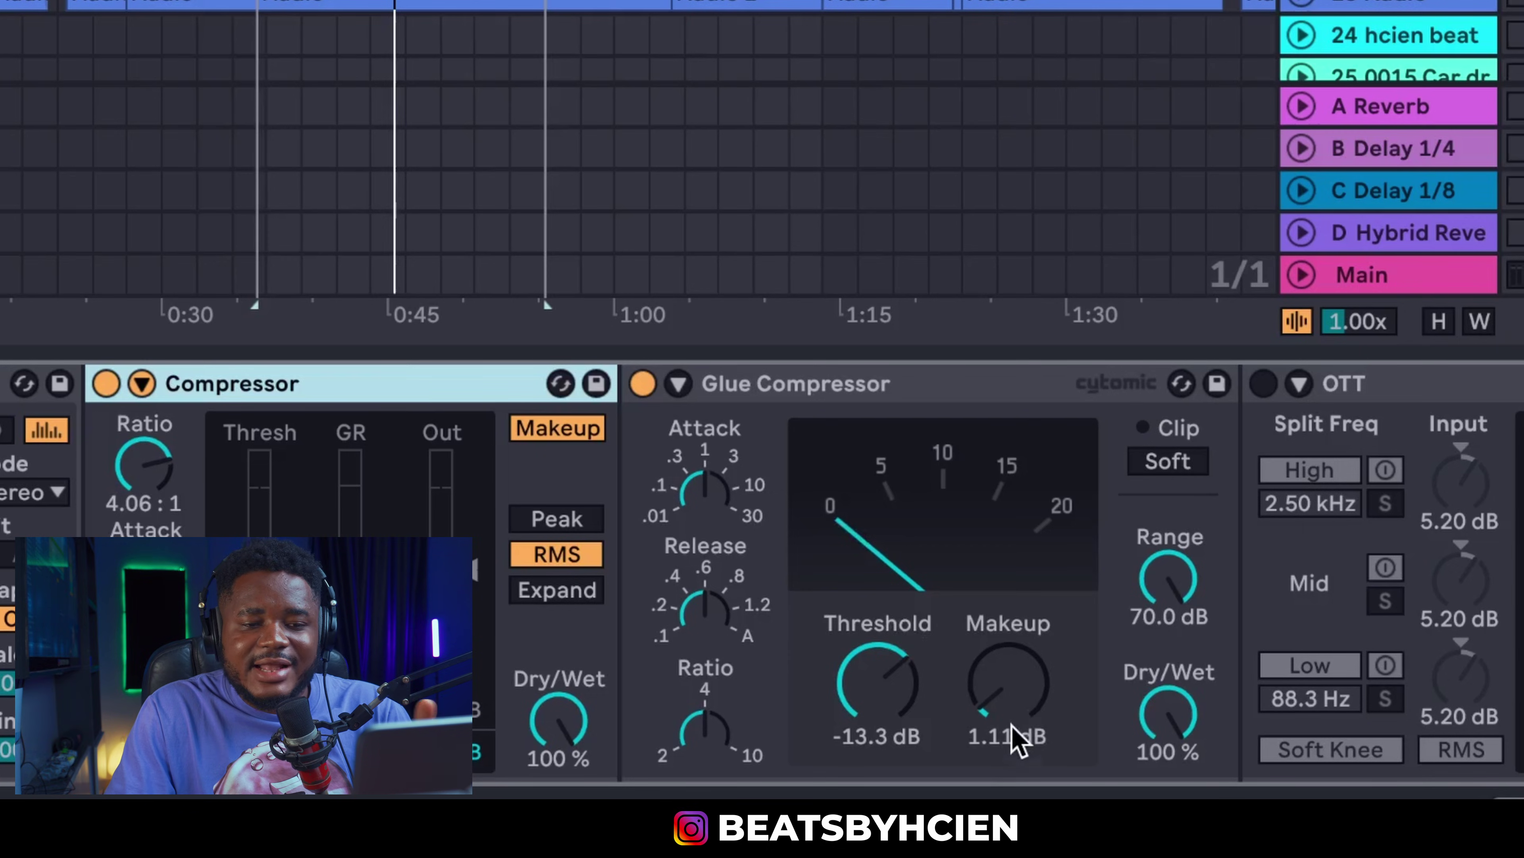
Step: Play the loop with the Glue Compressor bypassed, and switch it back on for comparison
click(642, 384)
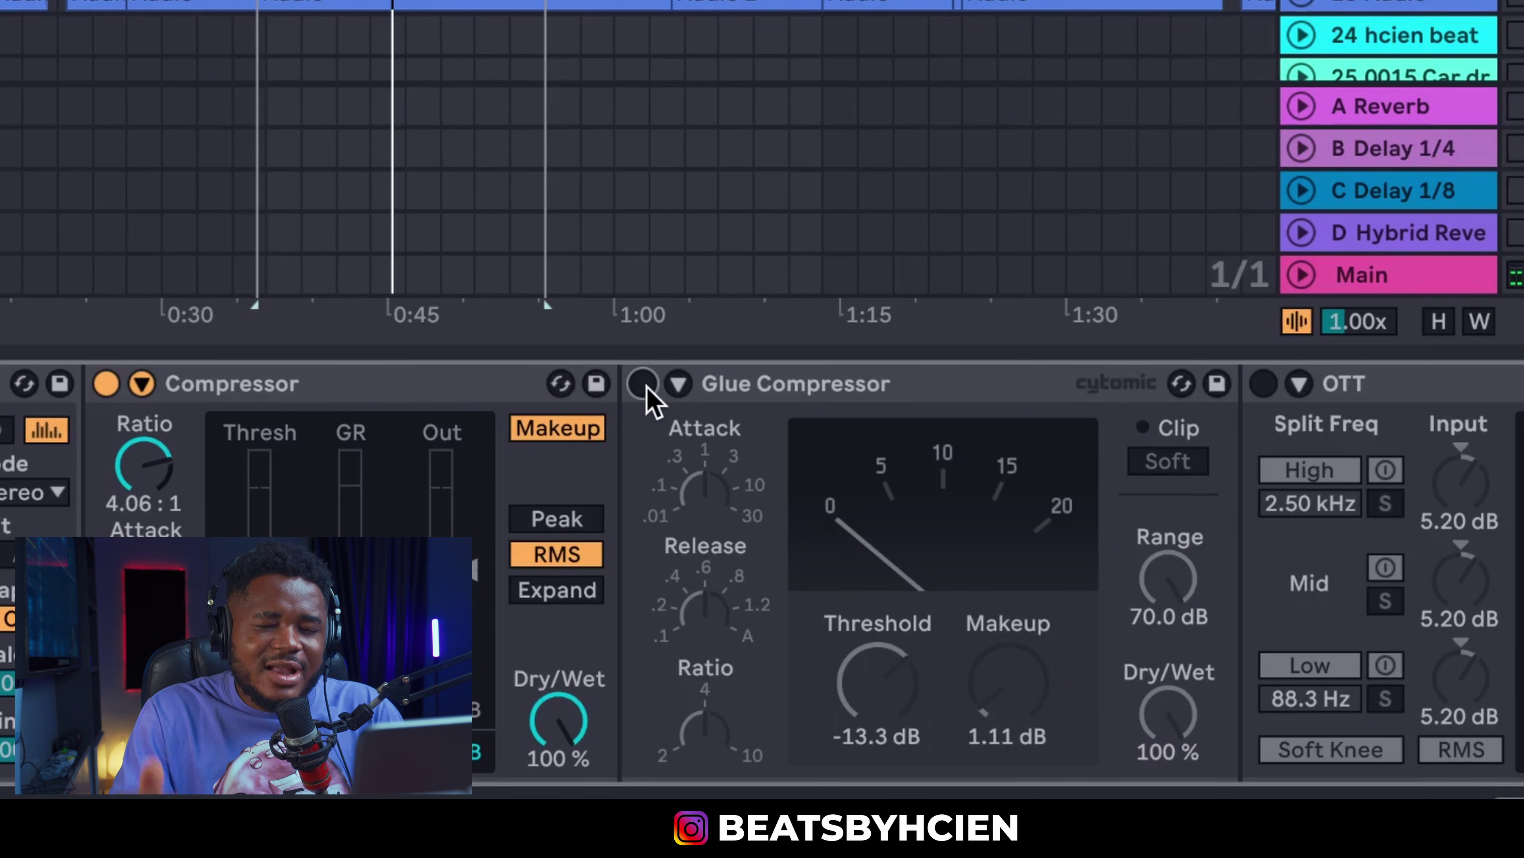
key(space)
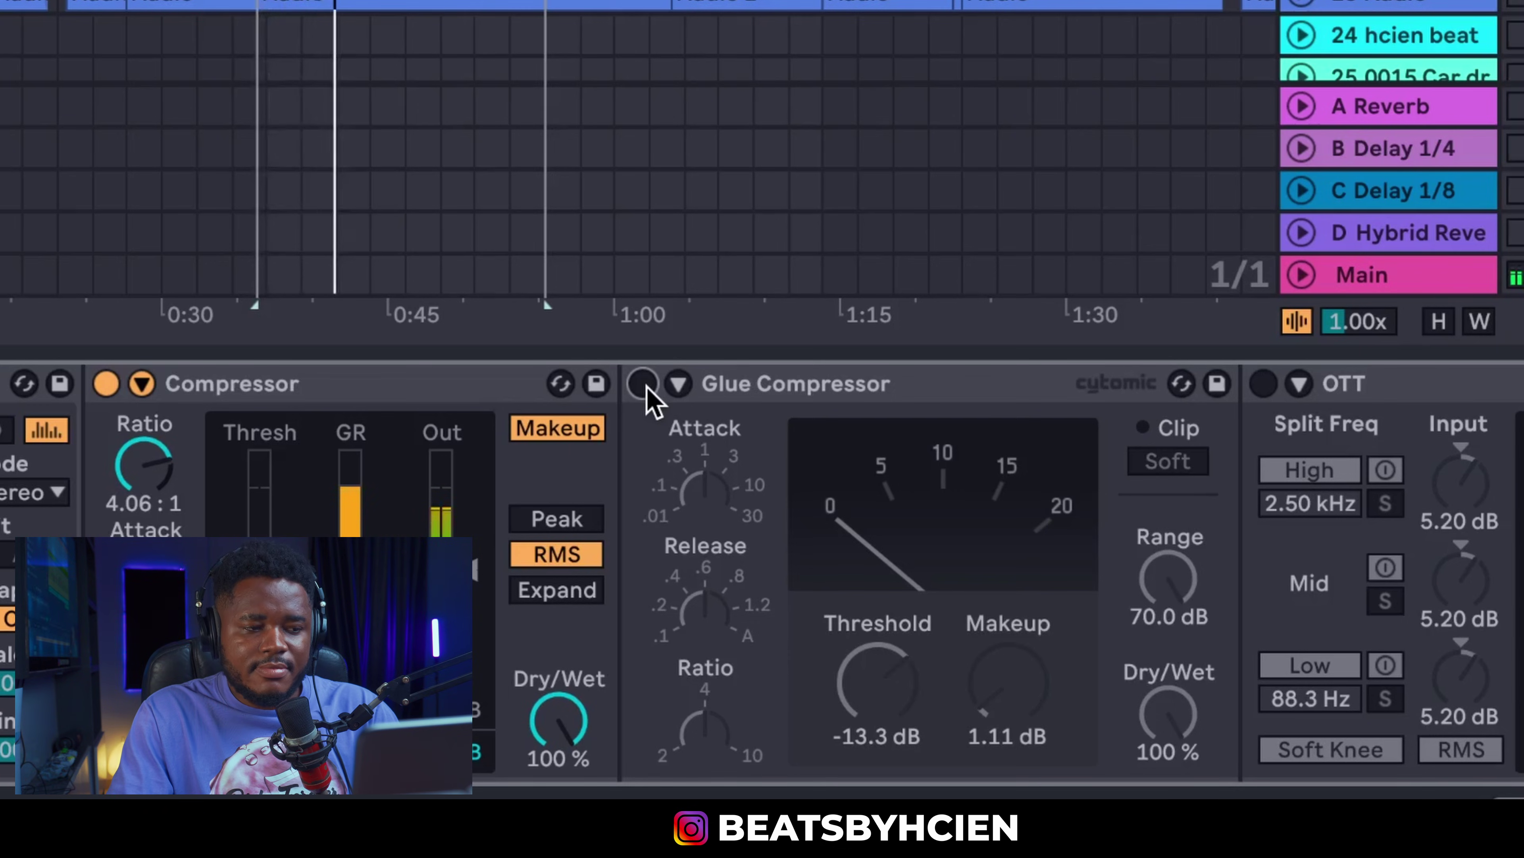
click(646, 386)
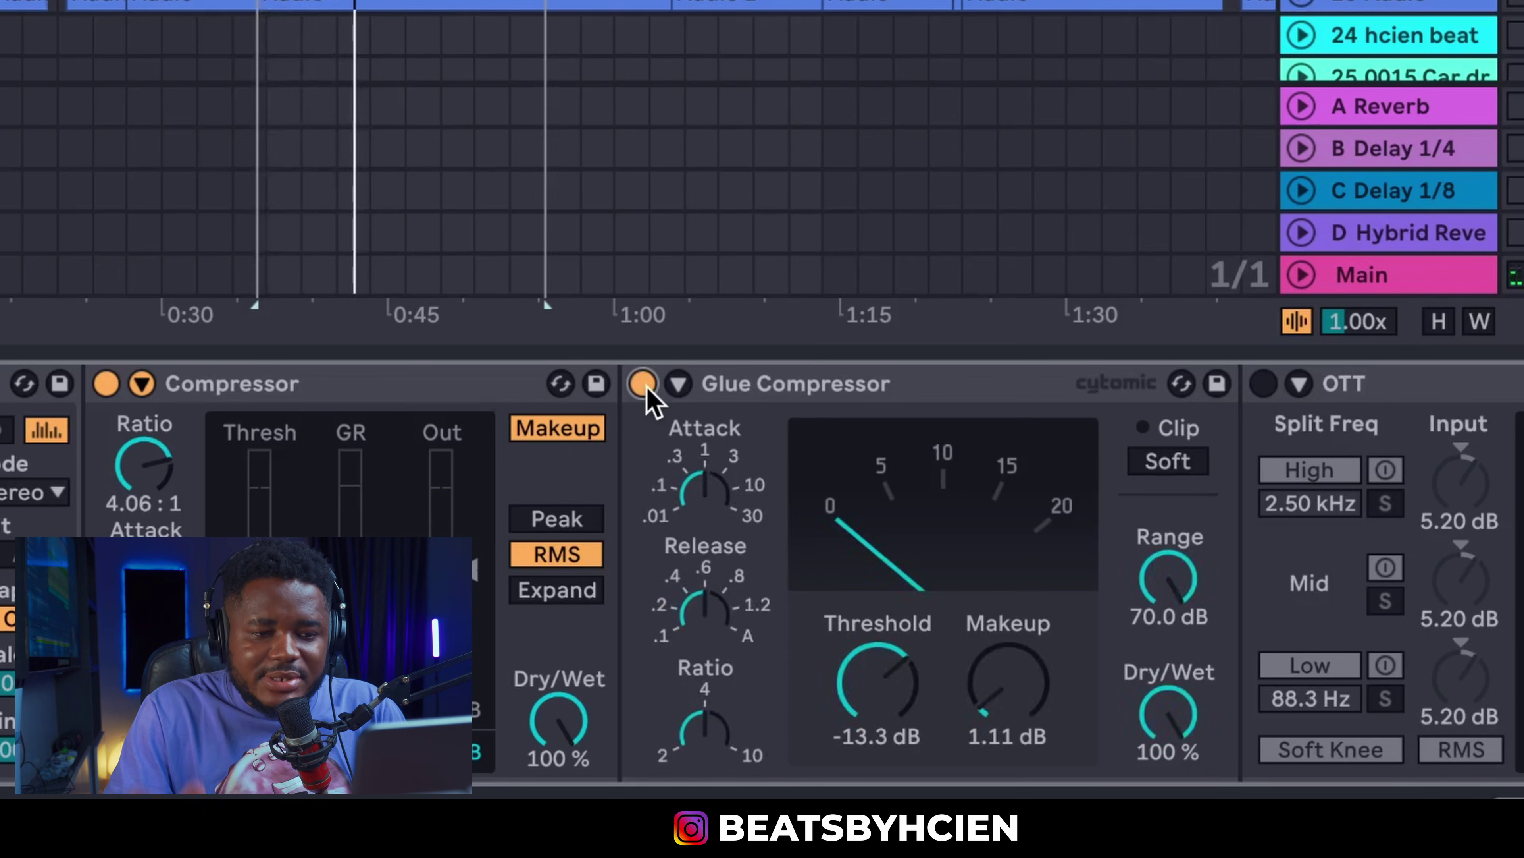
Step: With the loop playing, set the Glue Compressor's threshold to -12.4 dB and the STOCKED EFF track's volume to -12.8 dB
key(space)
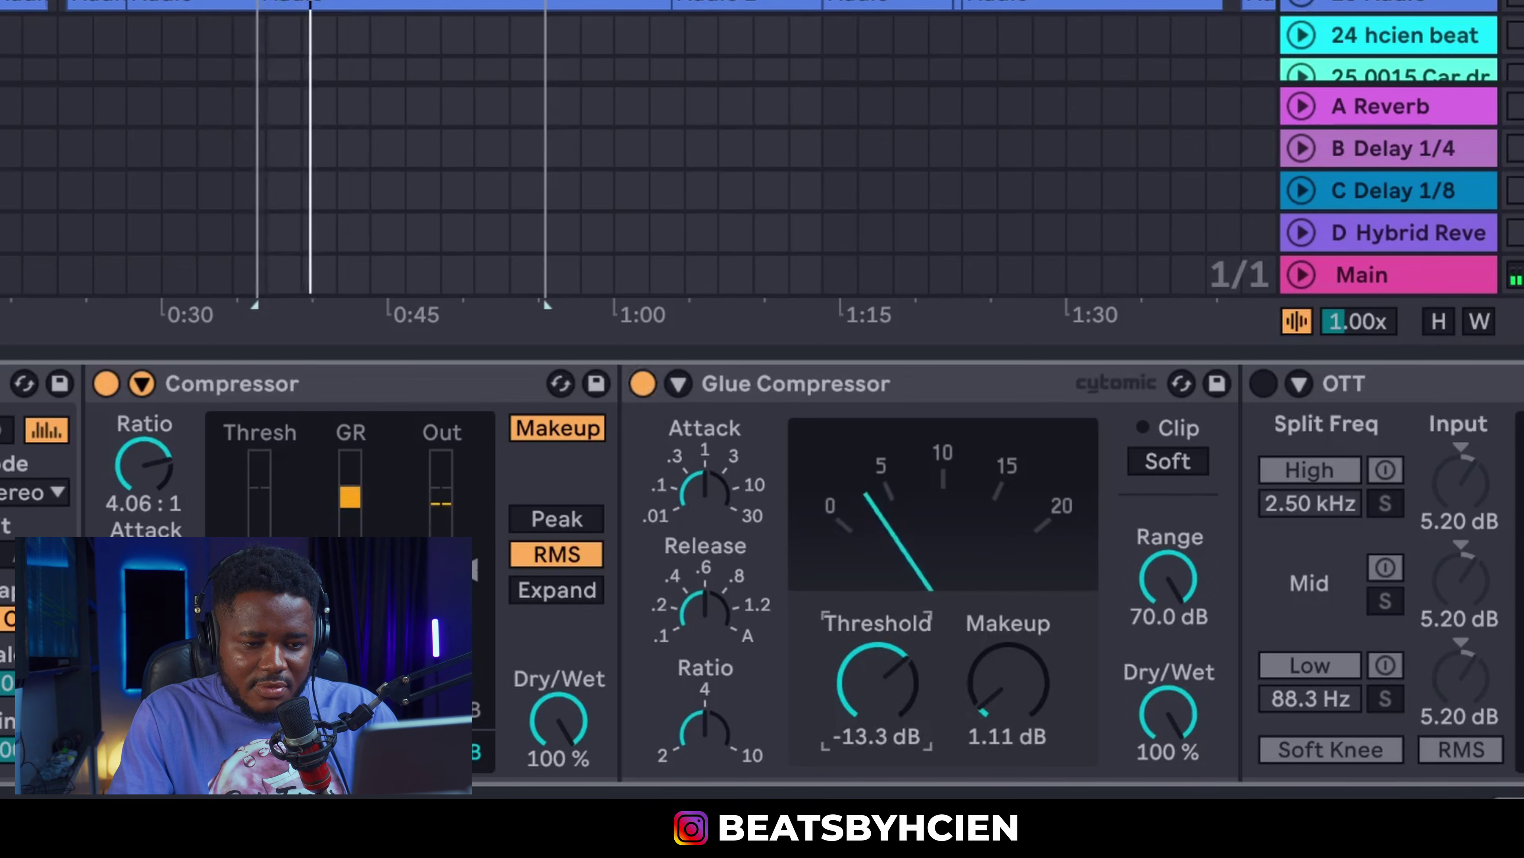
drag(877, 682, 877, 679)
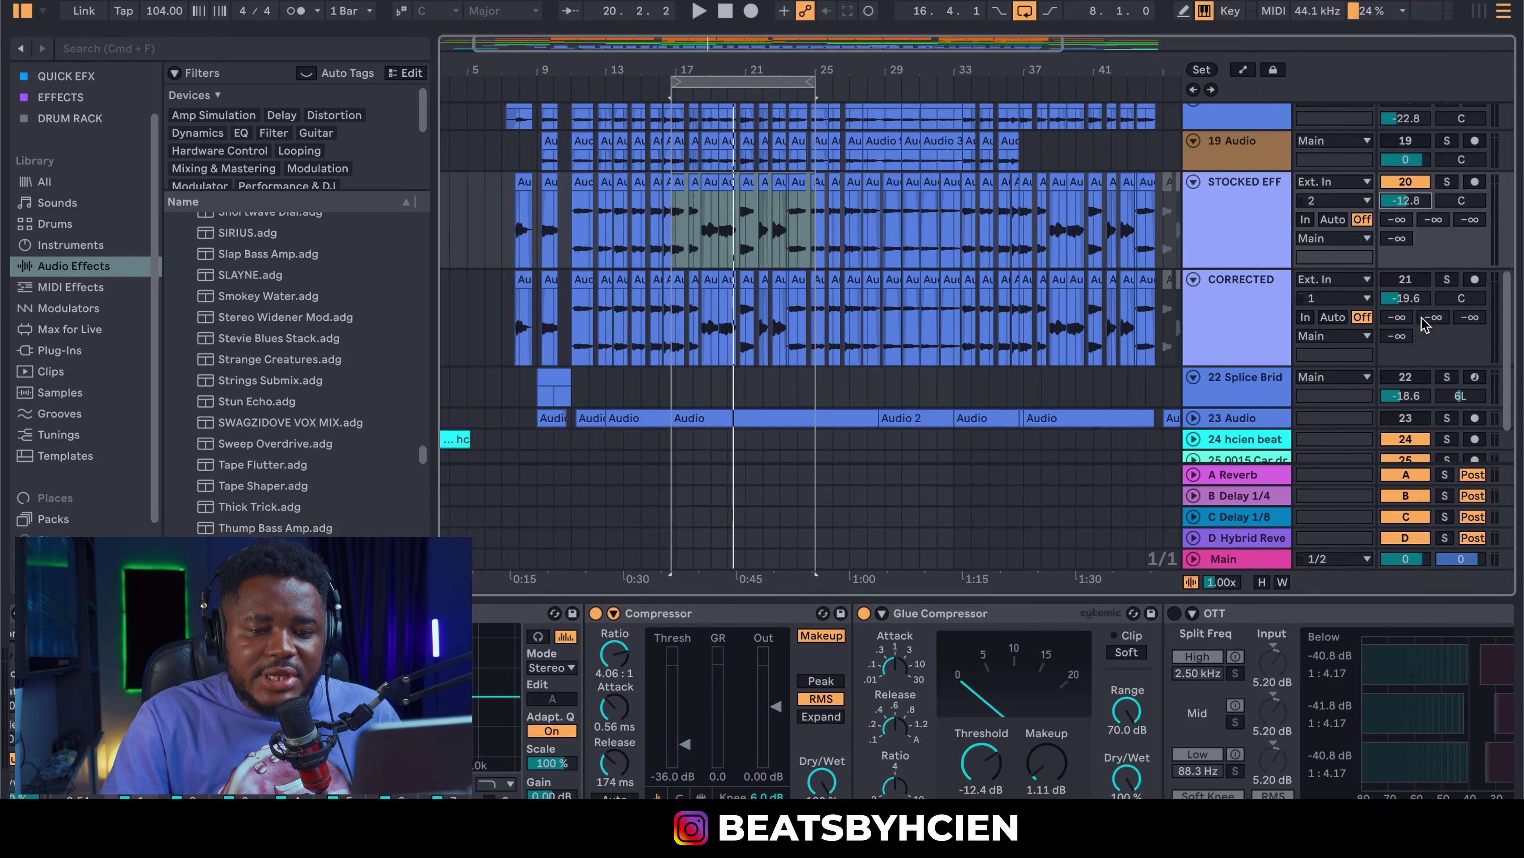
Step: Switch on the OTT multiband compressor that follows the Glue Compressor
scroll(994, 703, right, 5)
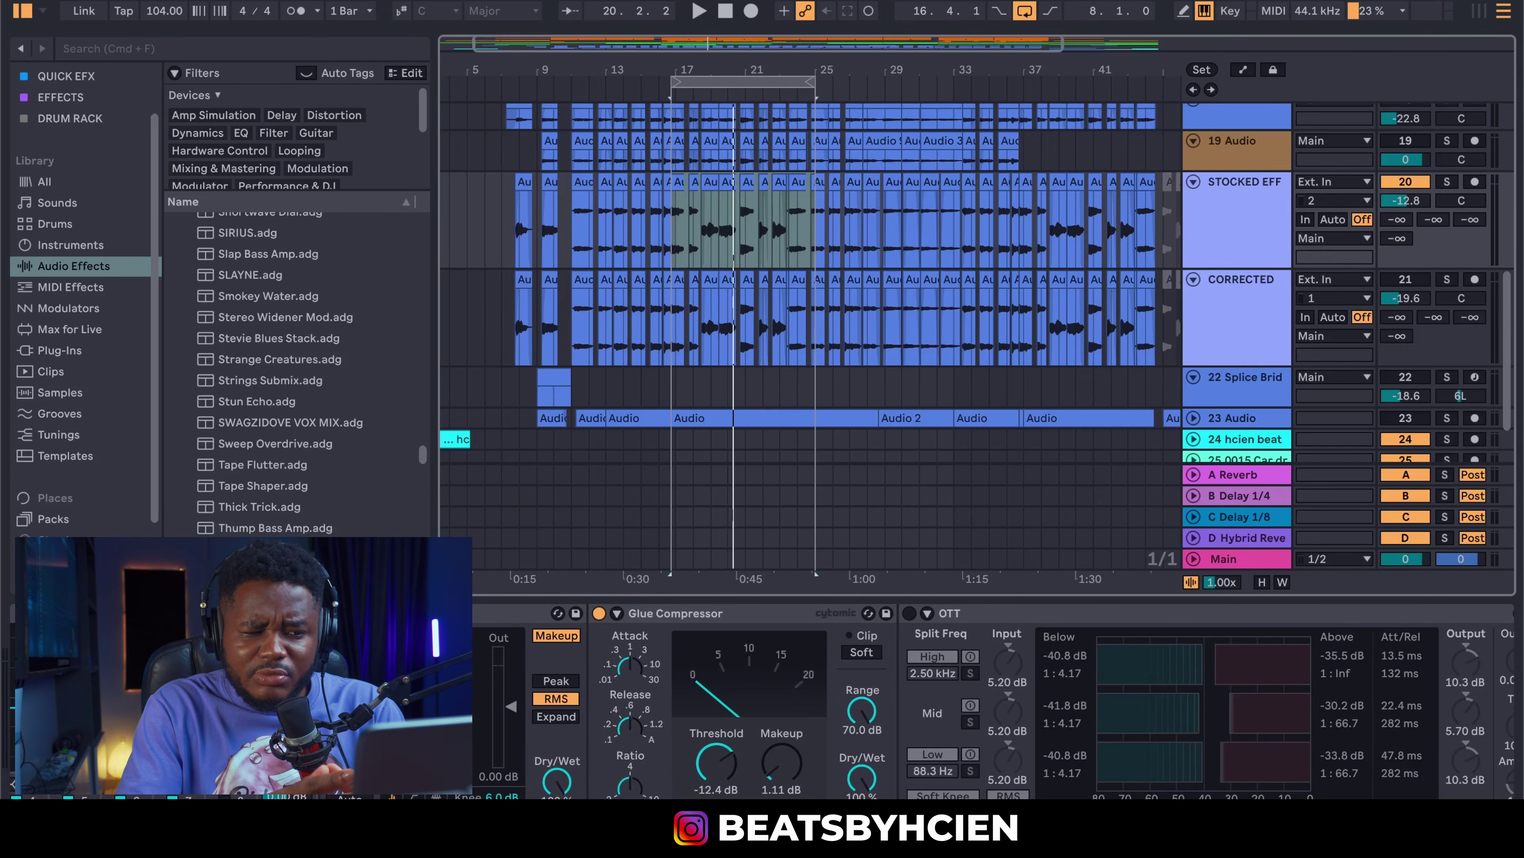
click(909, 613)
scroll(1056, 709, right, 6)
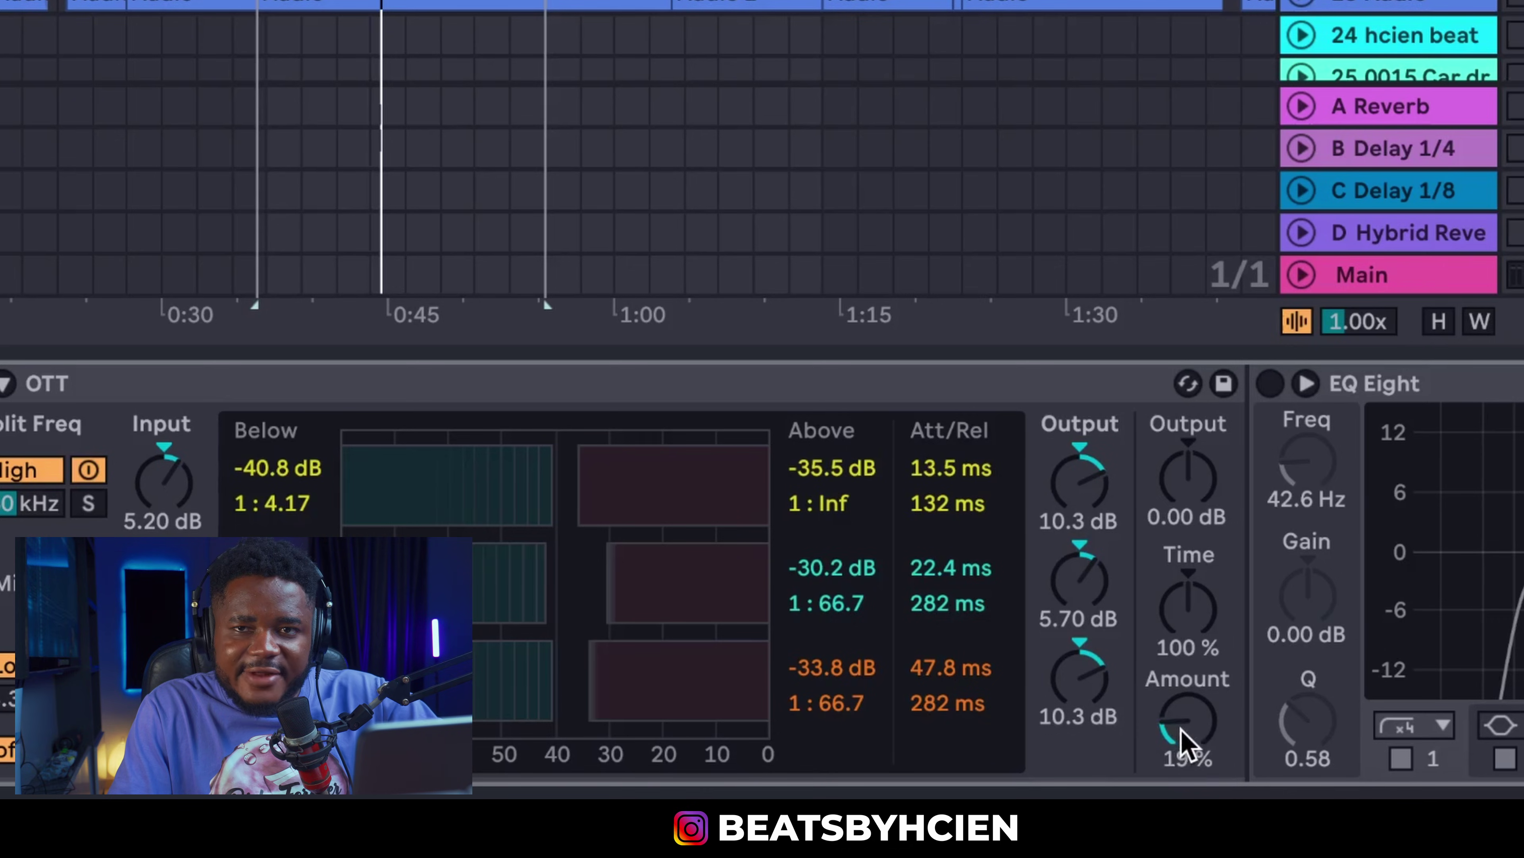
Step: Raise OTT's Amount to 87 % and play the loop to hear the exaggerated effect
drag(1179, 742, 1179, 701)
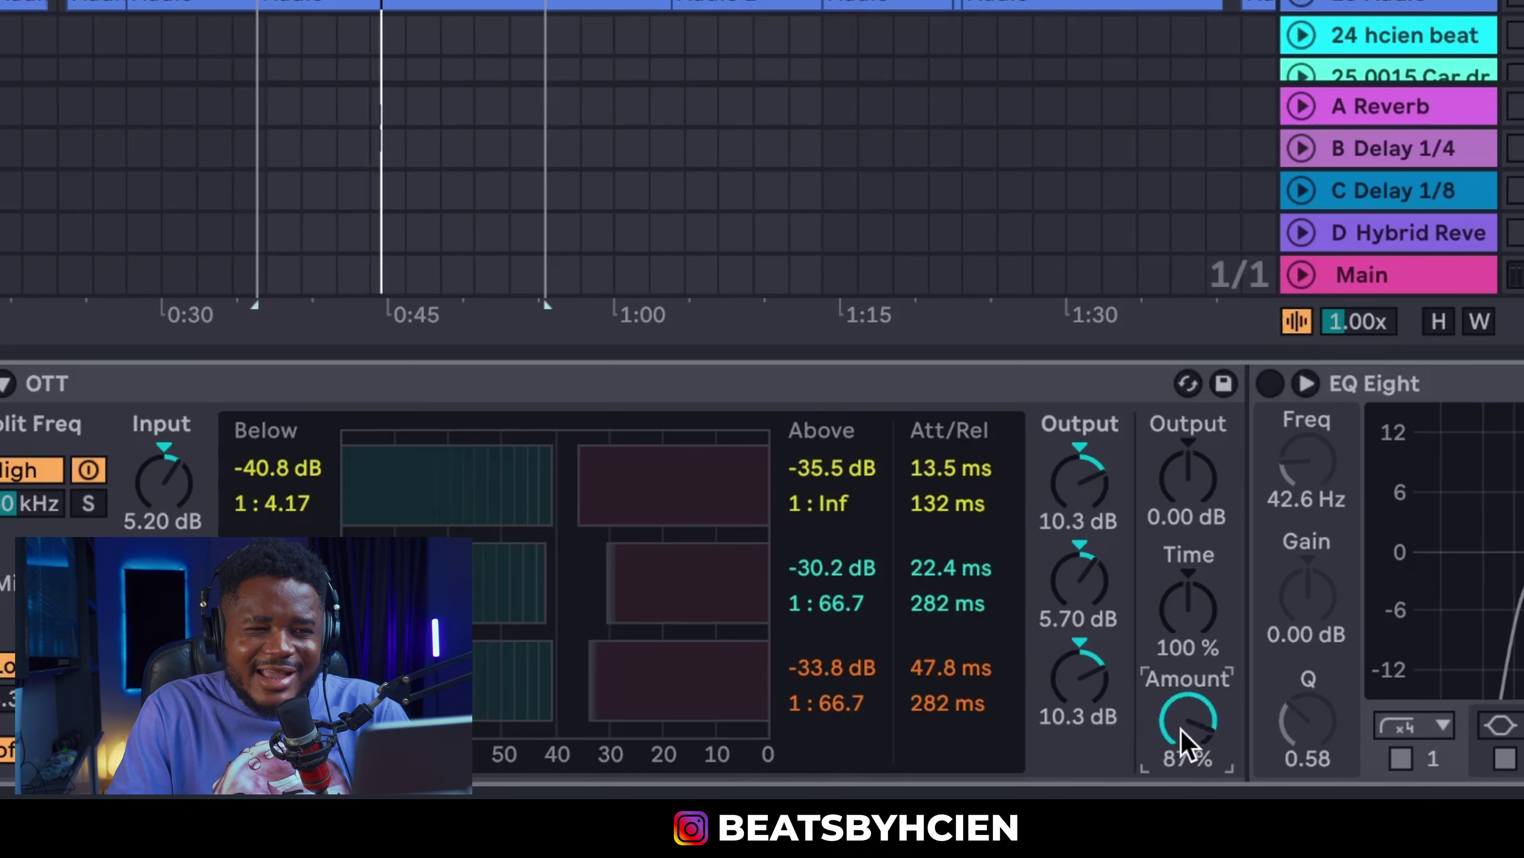
key(space)
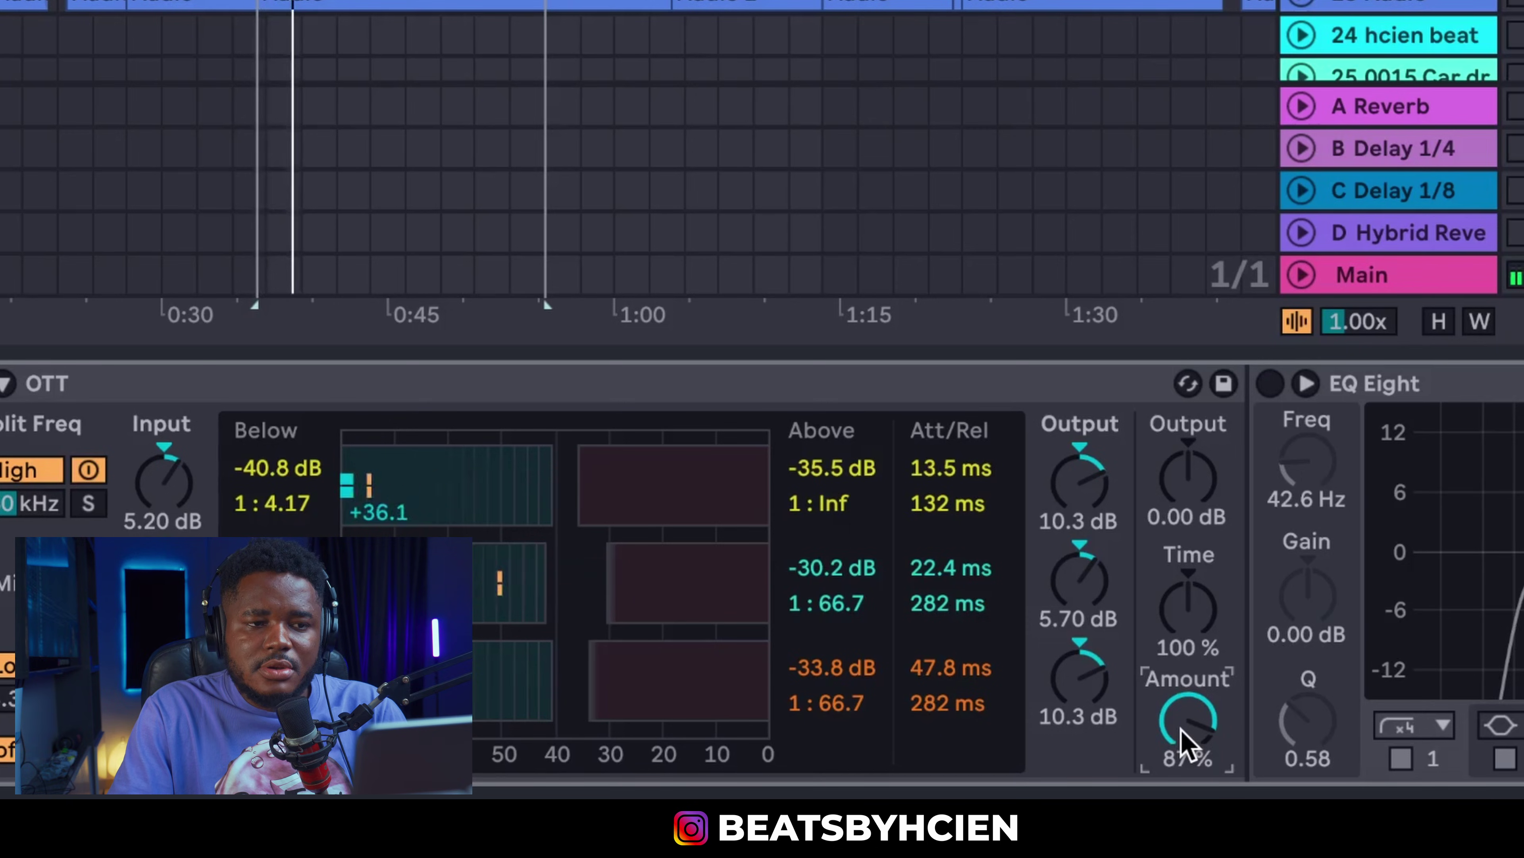
key(space)
Step: Lower OTT's Amount to about 21 % while auditioning the looped vocal
drag(1185, 730, 1186, 776)
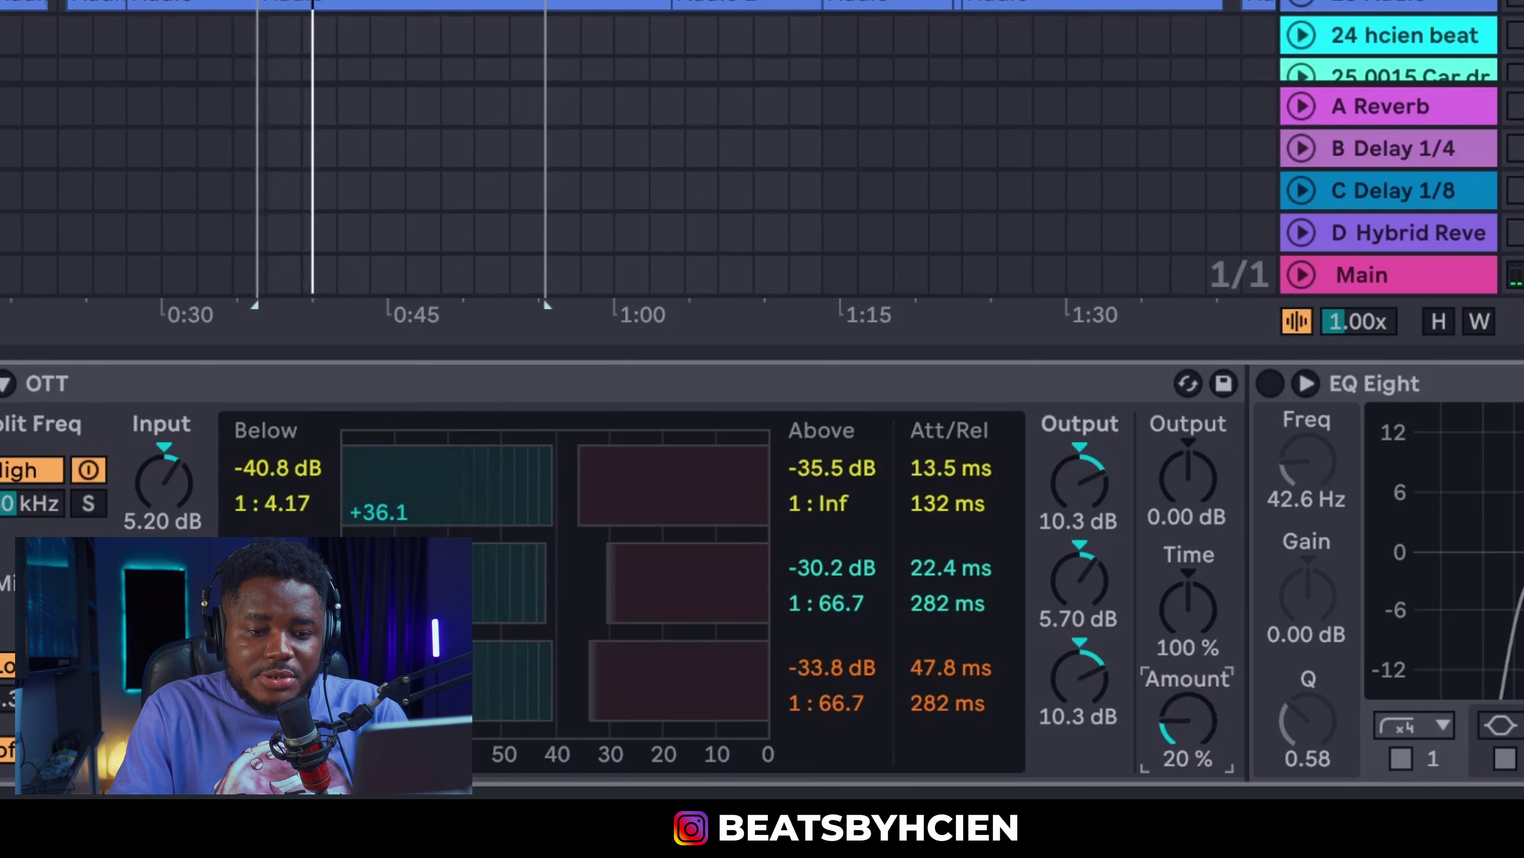
key(space)
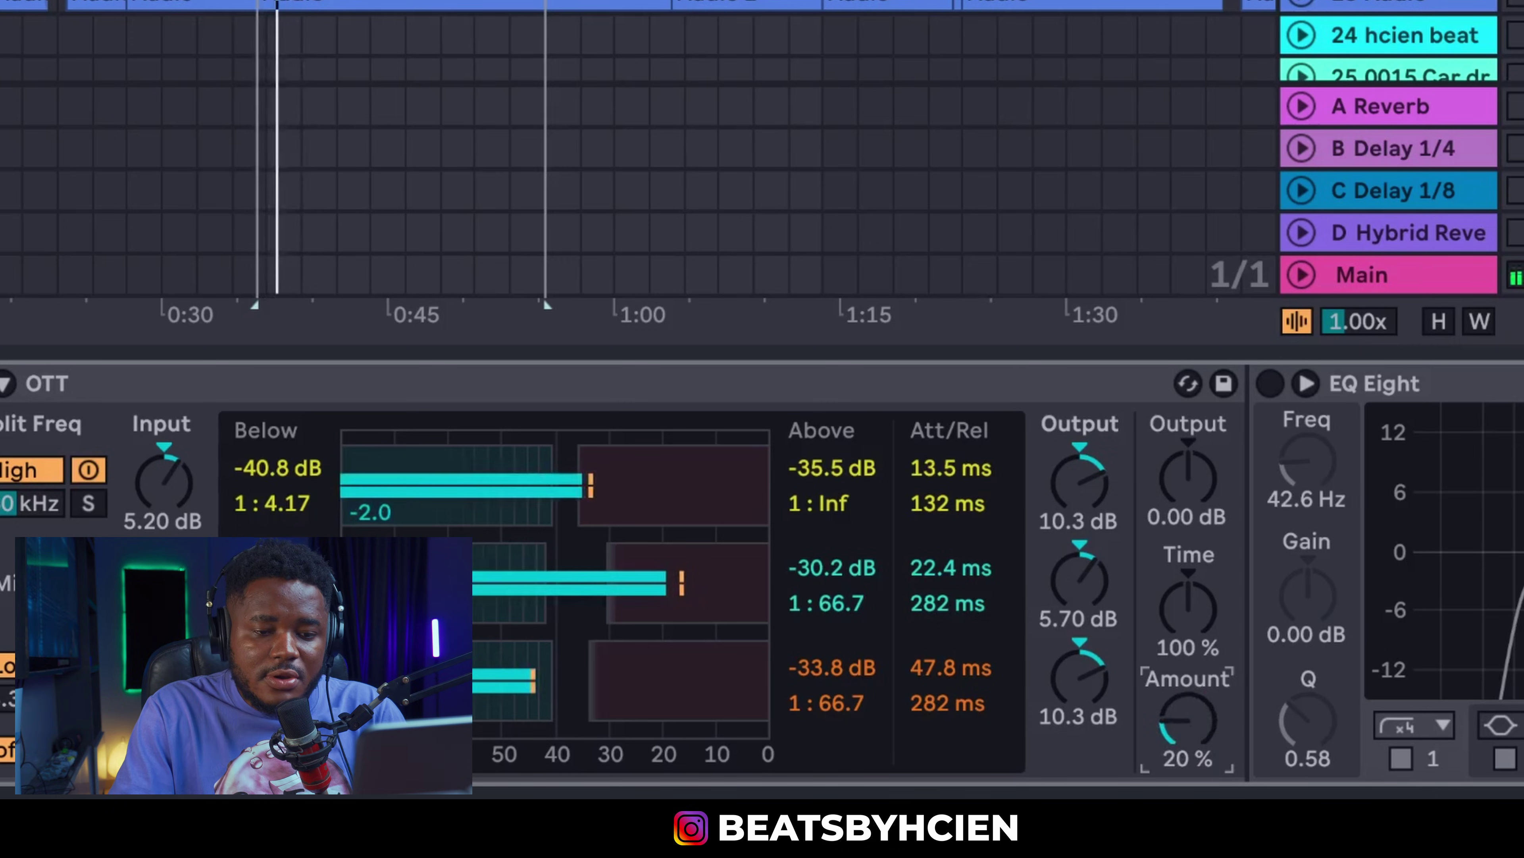
drag(1193, 720, 1193, 718)
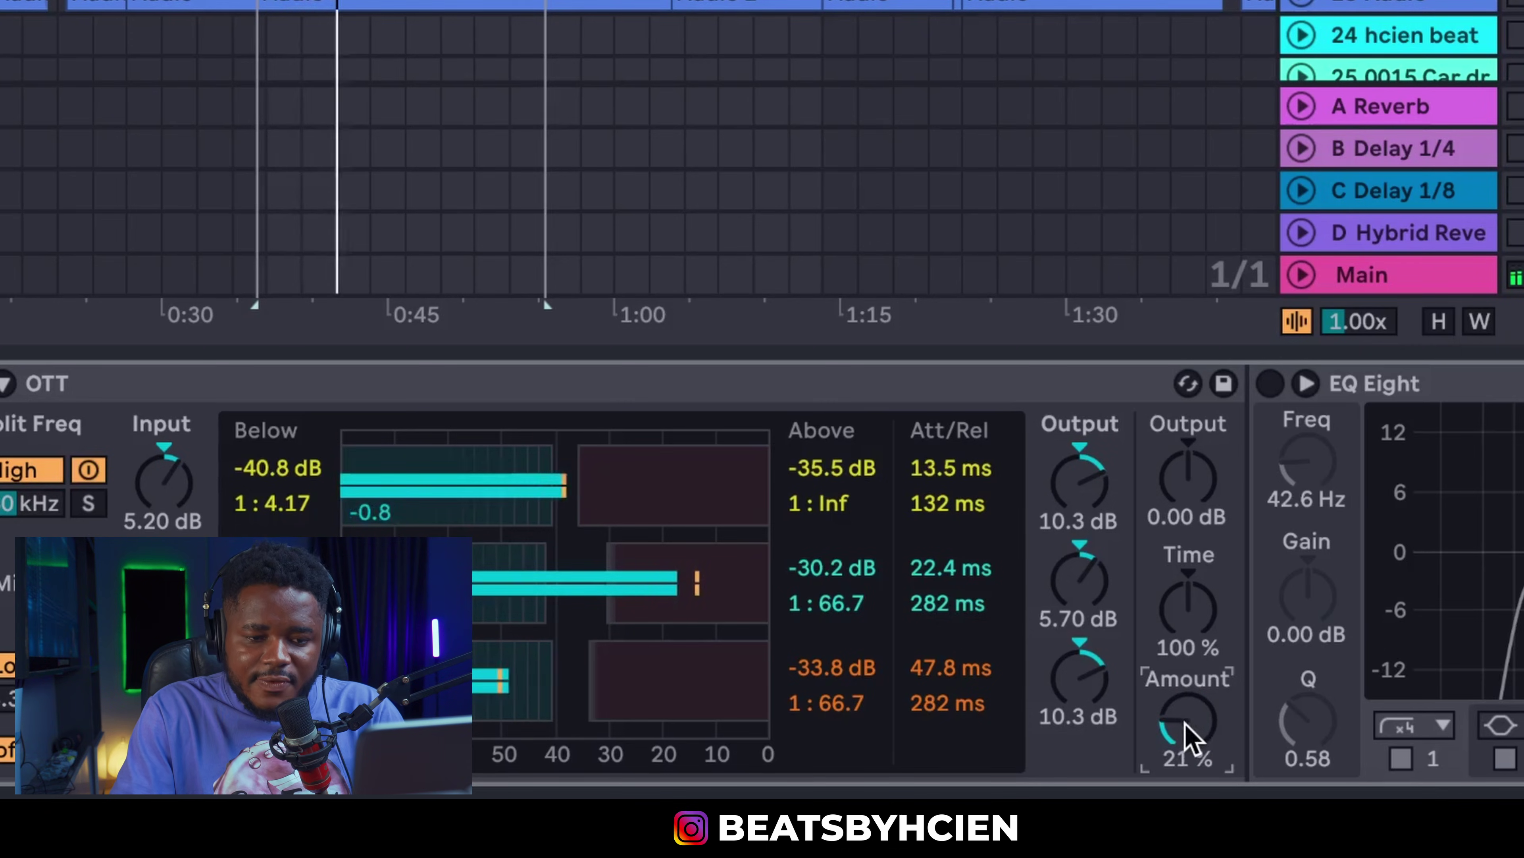
drag(1185, 724, 1185, 724)
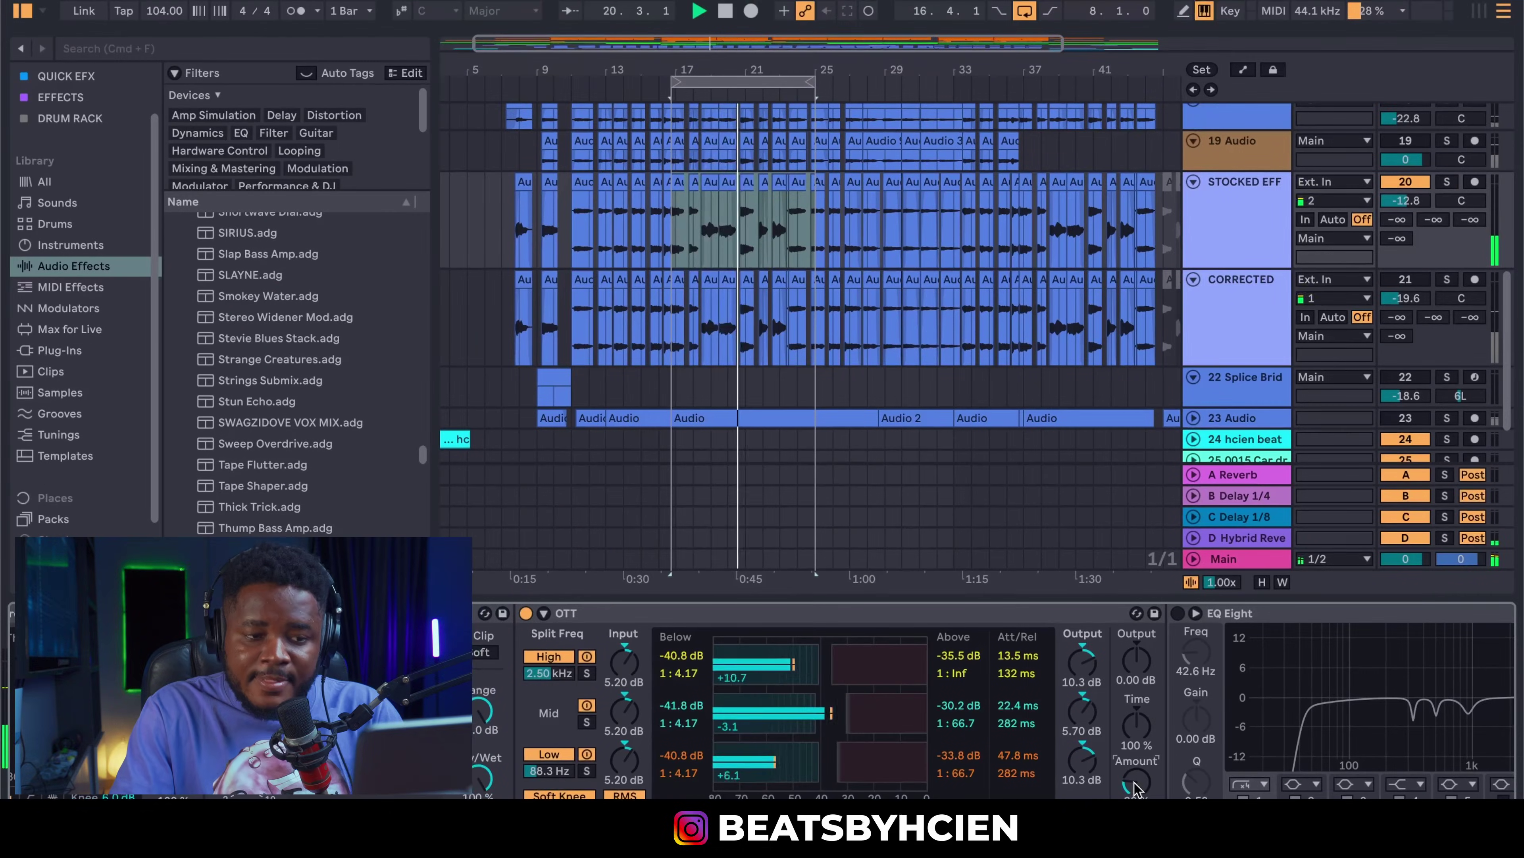
key(space)
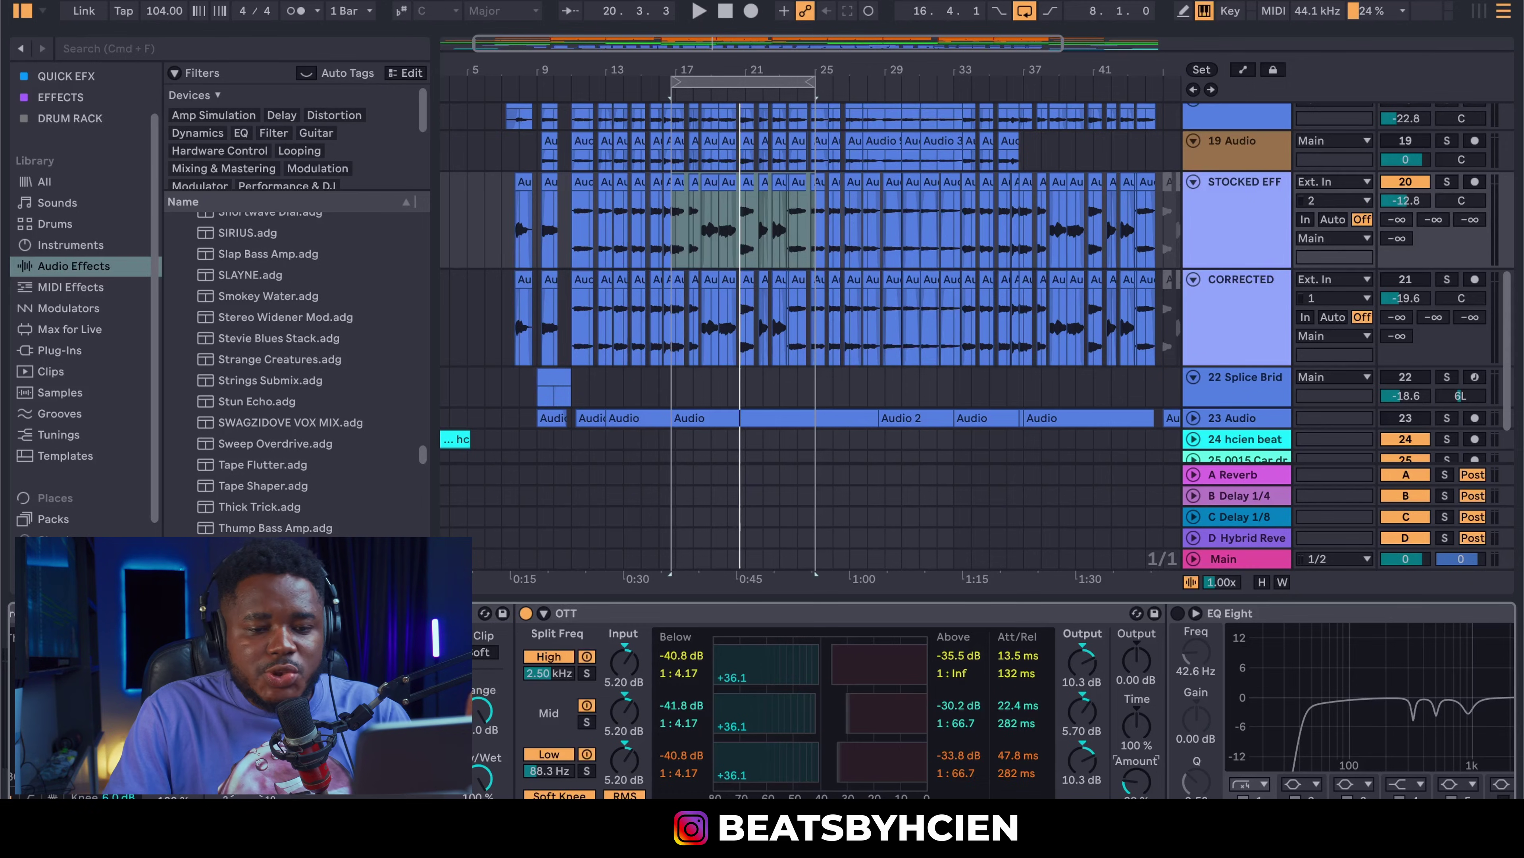
Step: Play the loop with OTT bypassed, and again with it switched back on, to compare the vocal
scroll(1011, 784, right, 5)
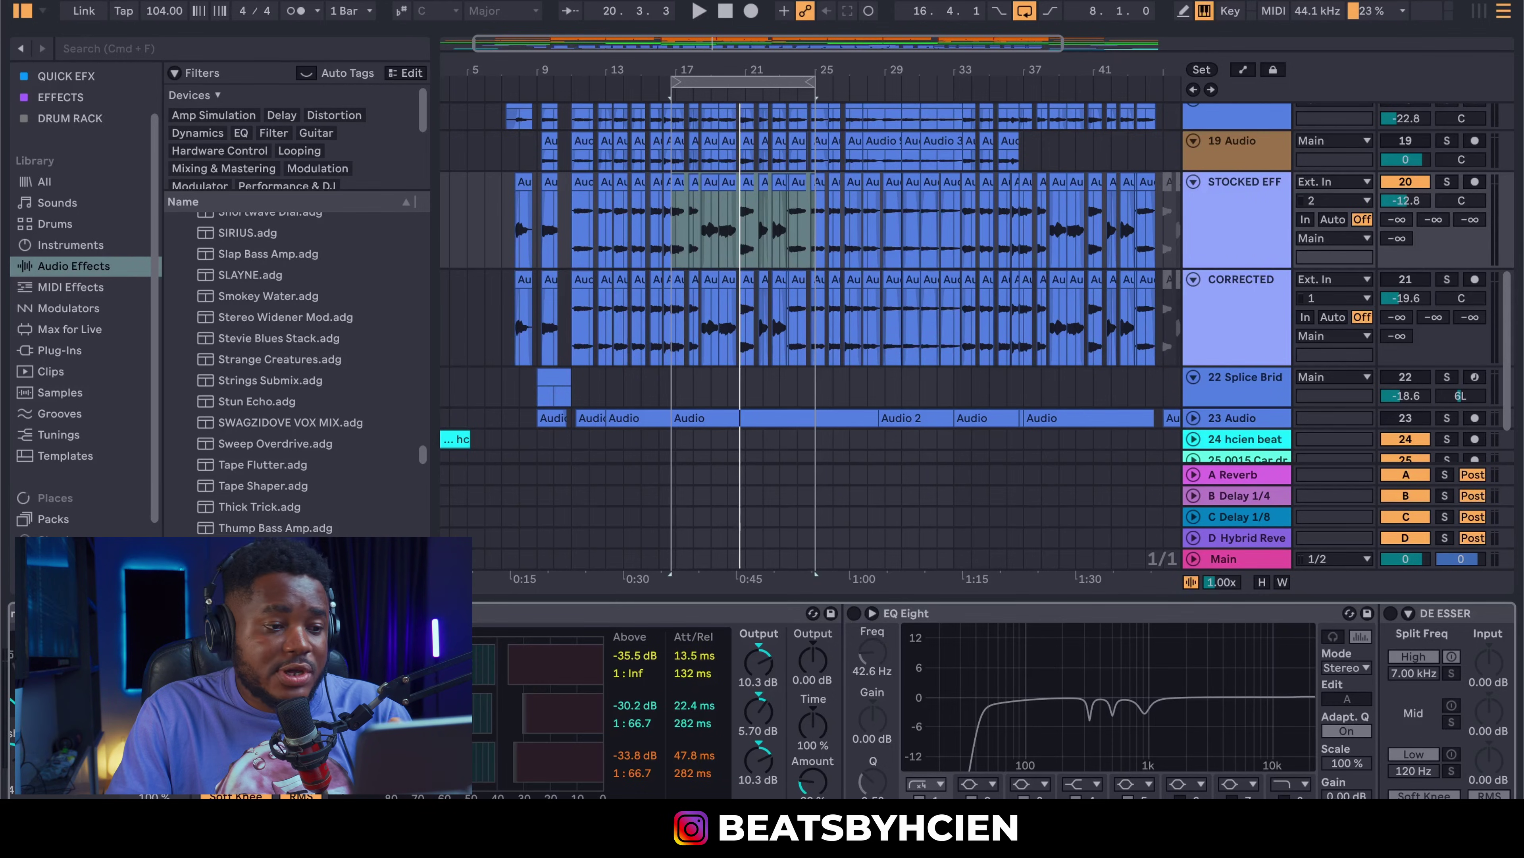
click(202, 613)
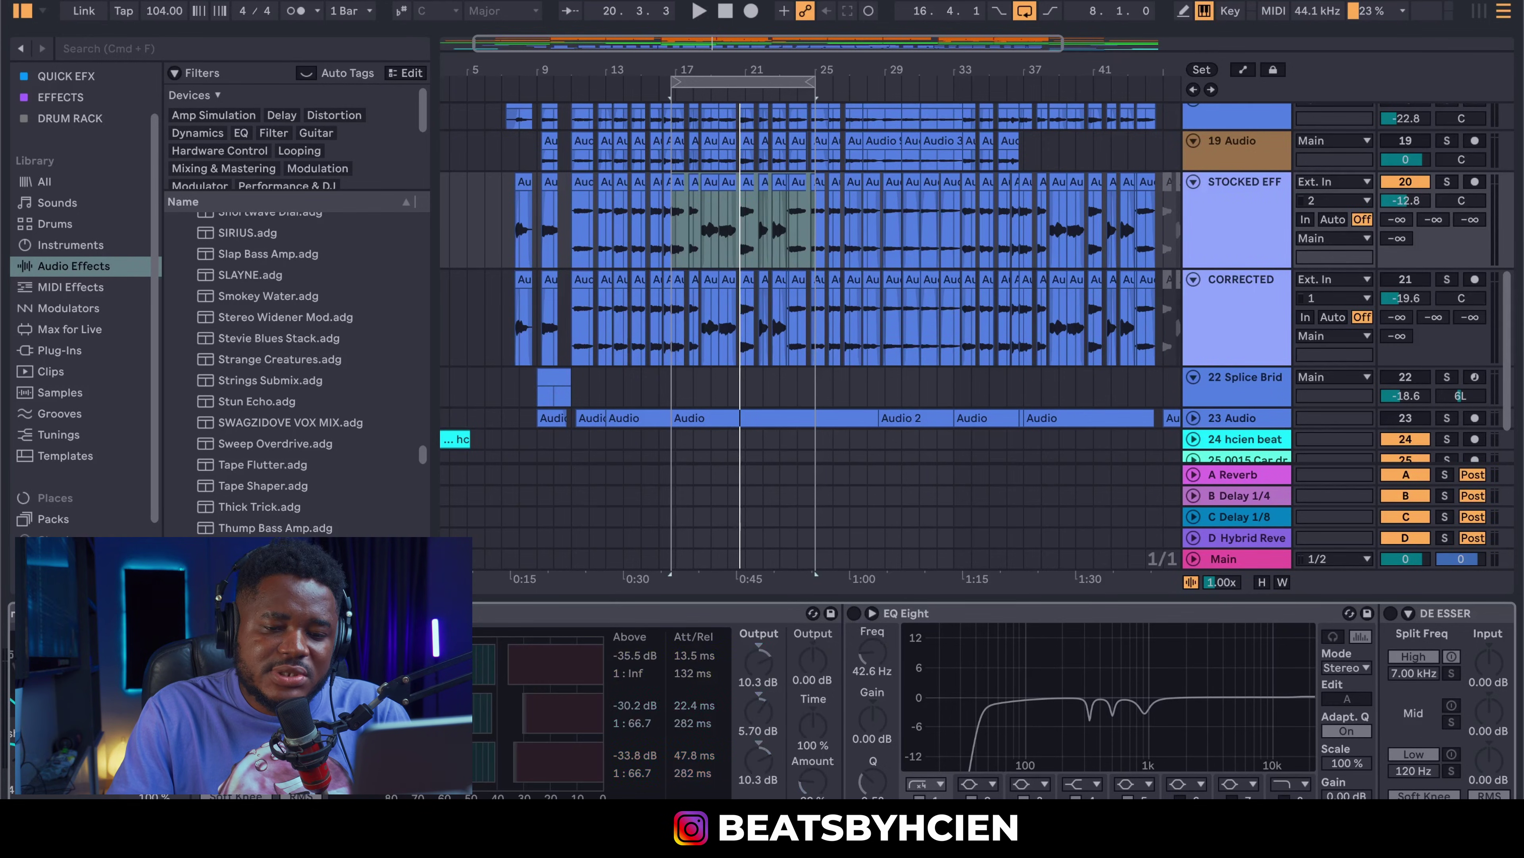
key(space)
scroll(932, 781, left, 3)
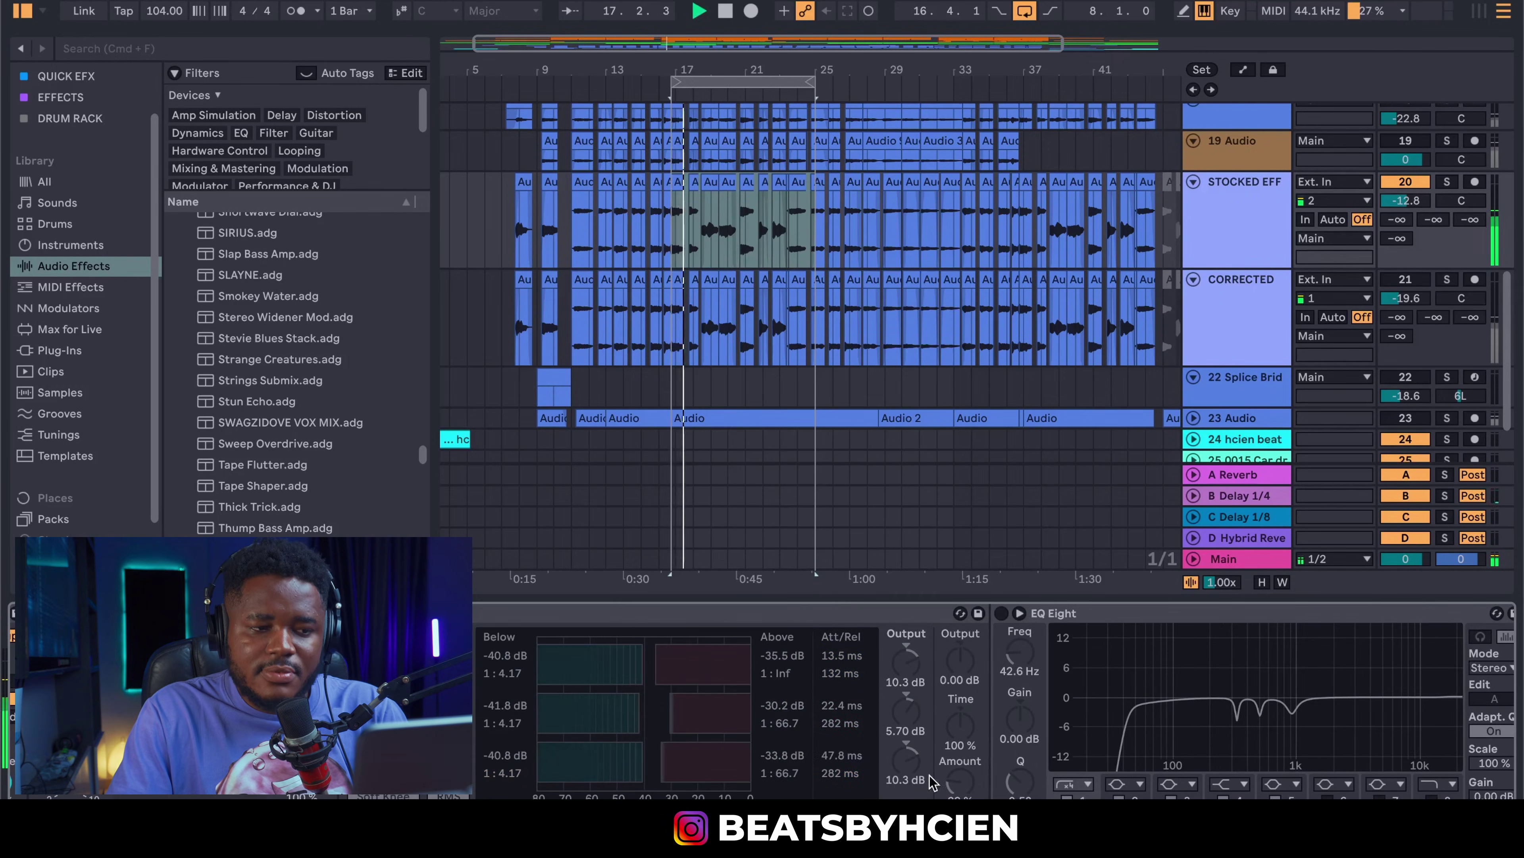
scroll(932, 781, left, 2)
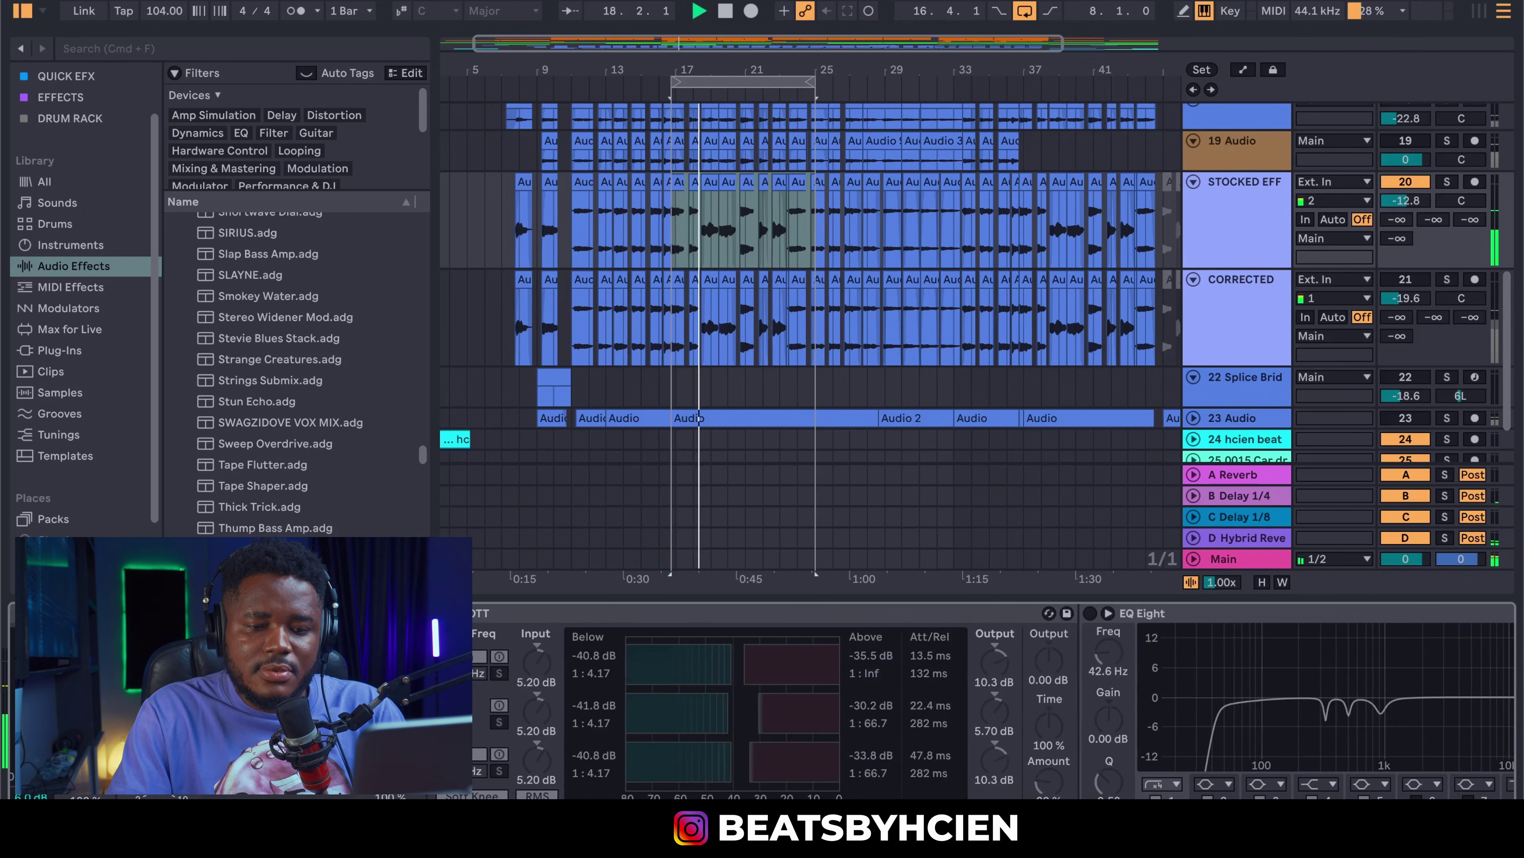
scroll(697, 706, left, 2)
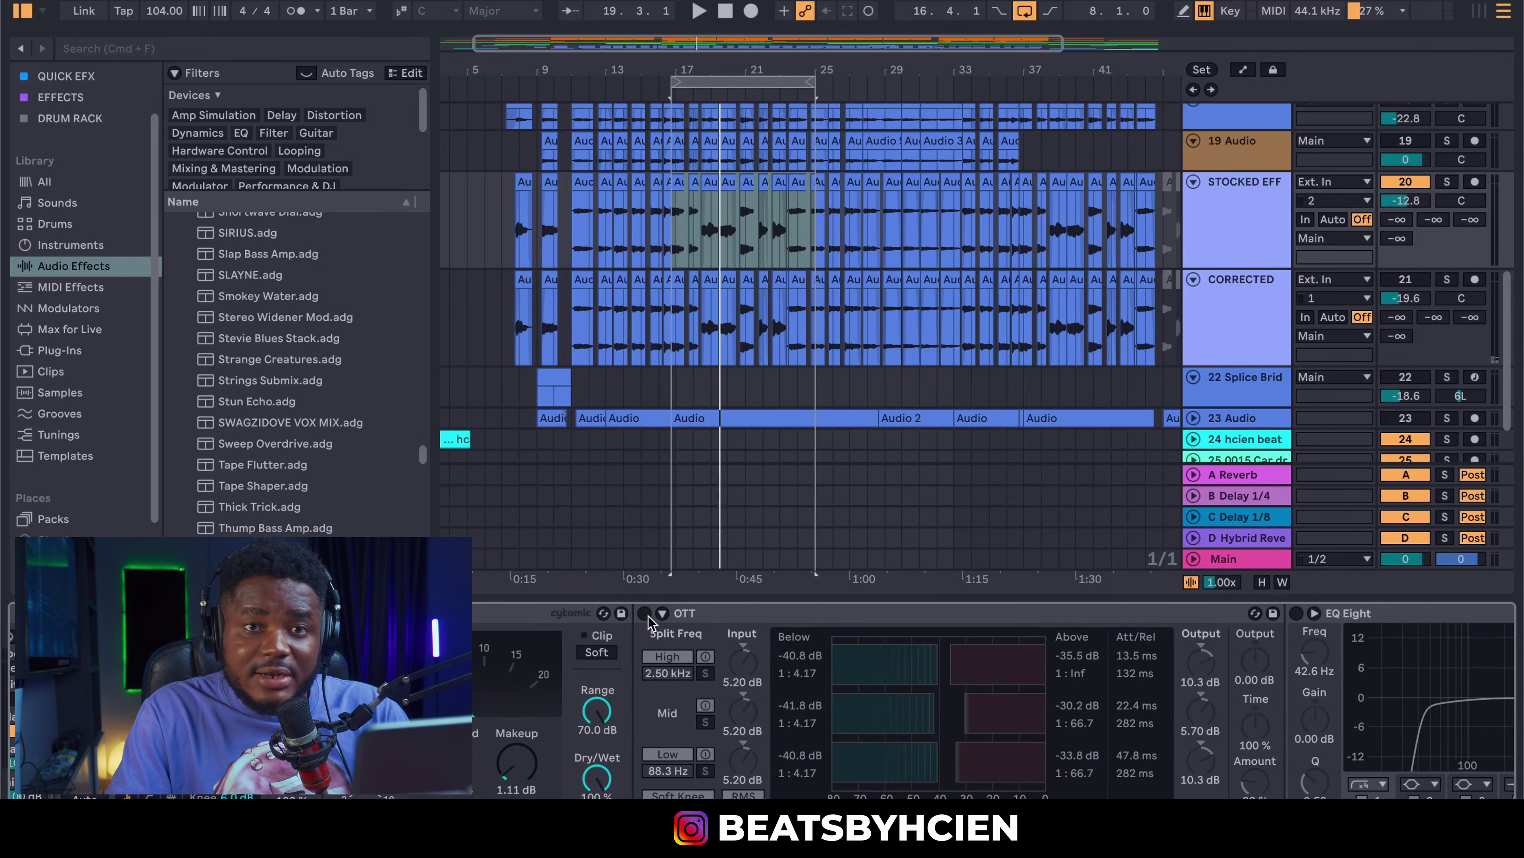
click(643, 612)
key(space)
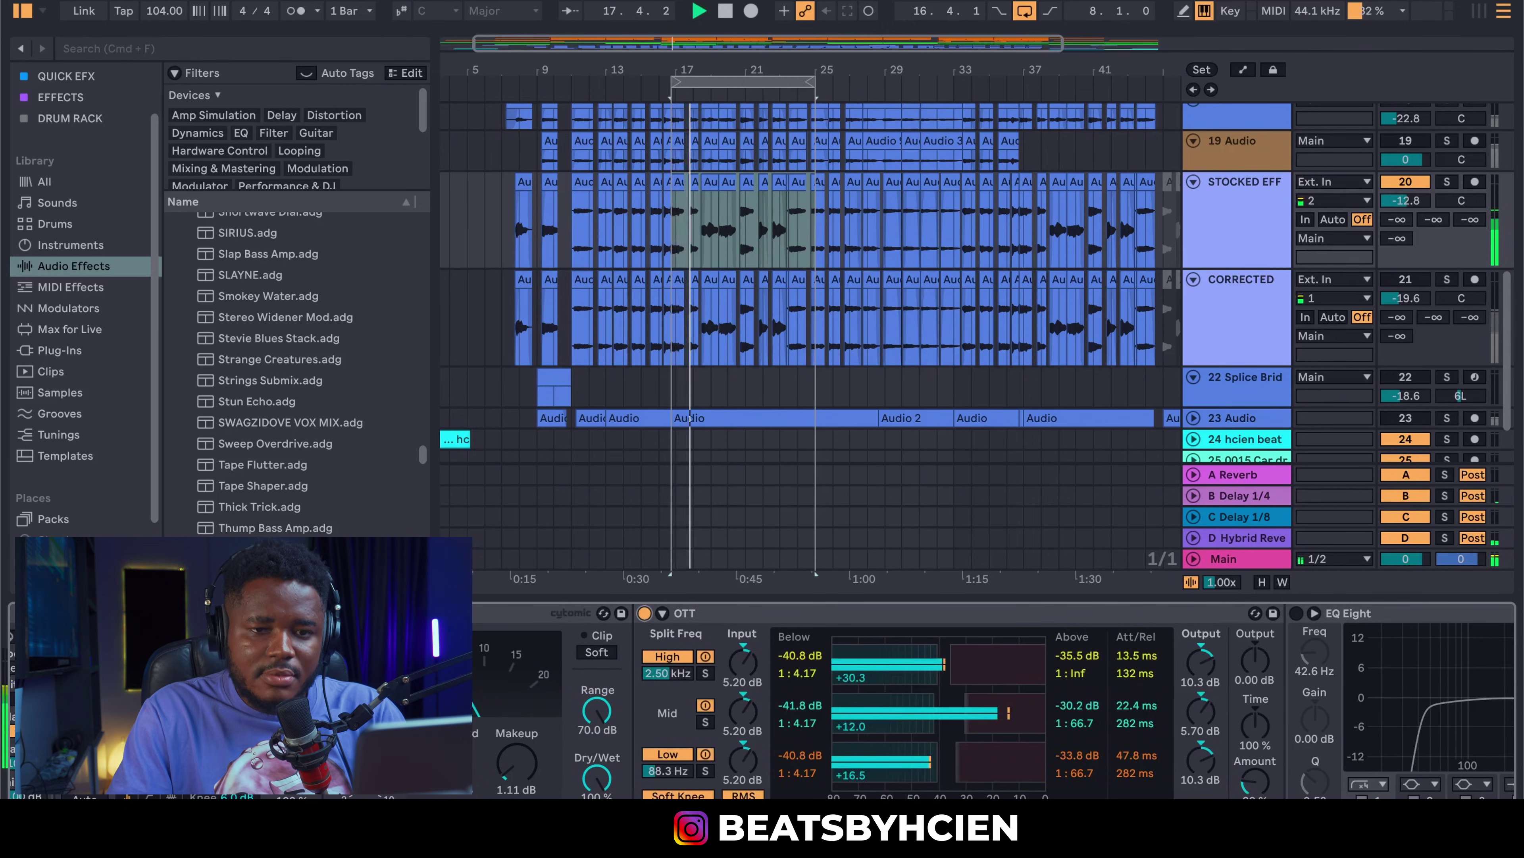
Step: Unfold the 8 VOX_RTS_1 and 9 Audio tracks to check them during playback, and return to the STOCKED EFF track
scroll(1290, 390, up, 10)
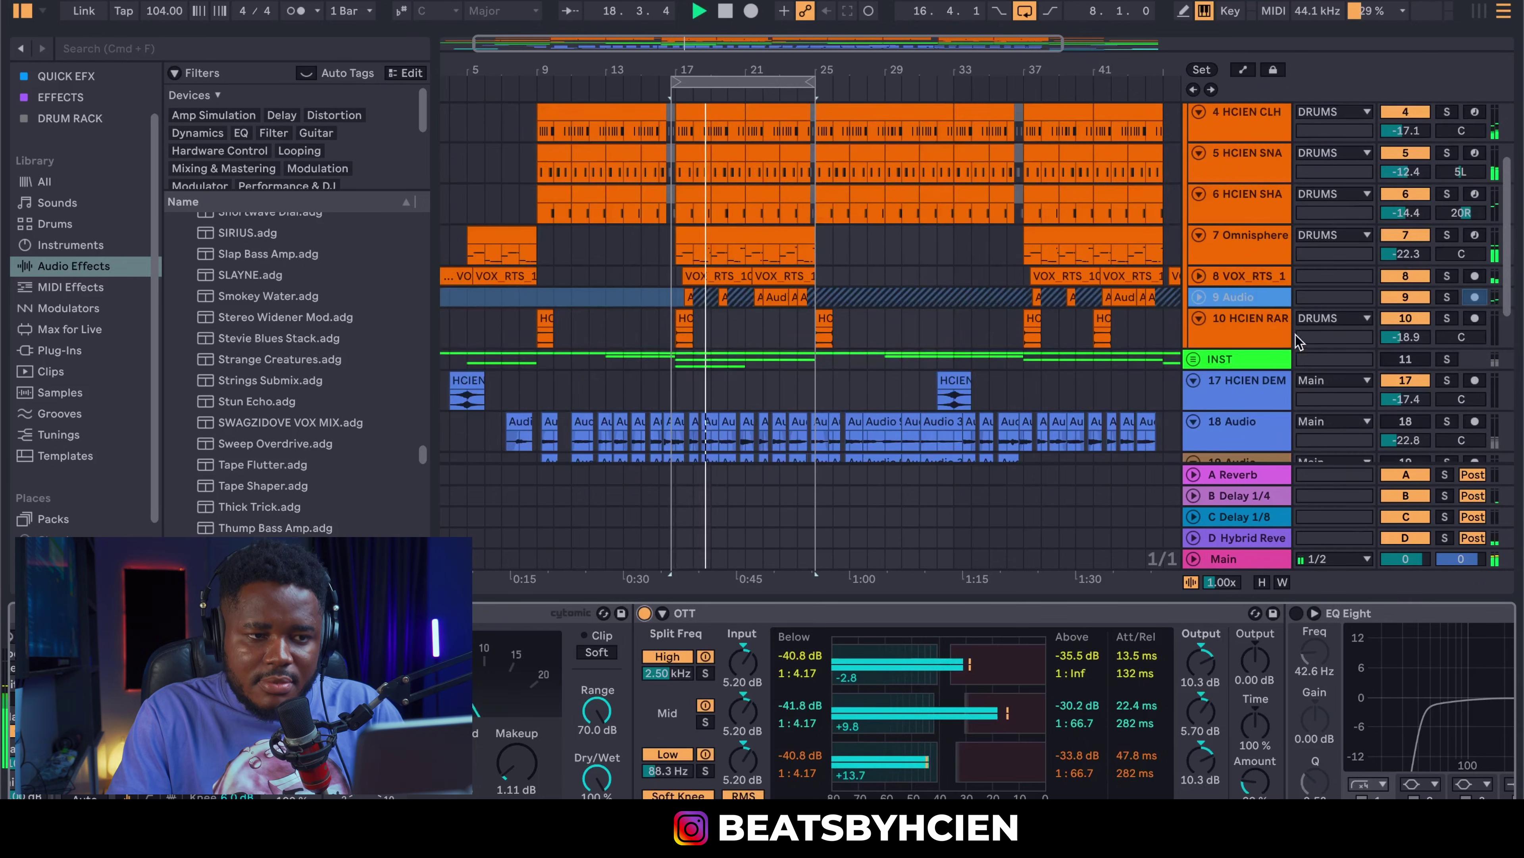
click(1257, 282)
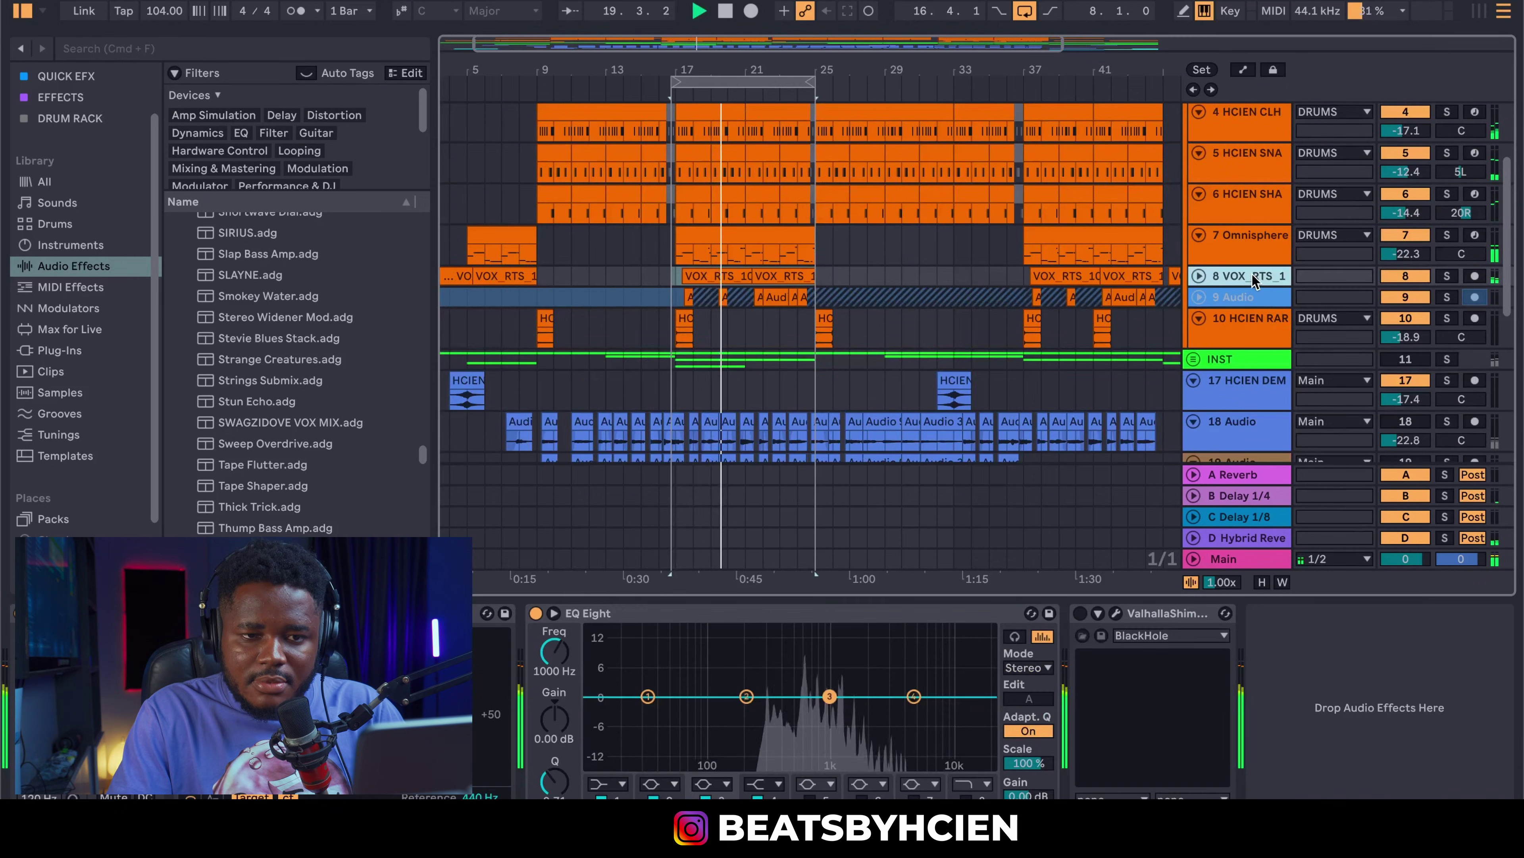
click(1201, 303)
click(1200, 298)
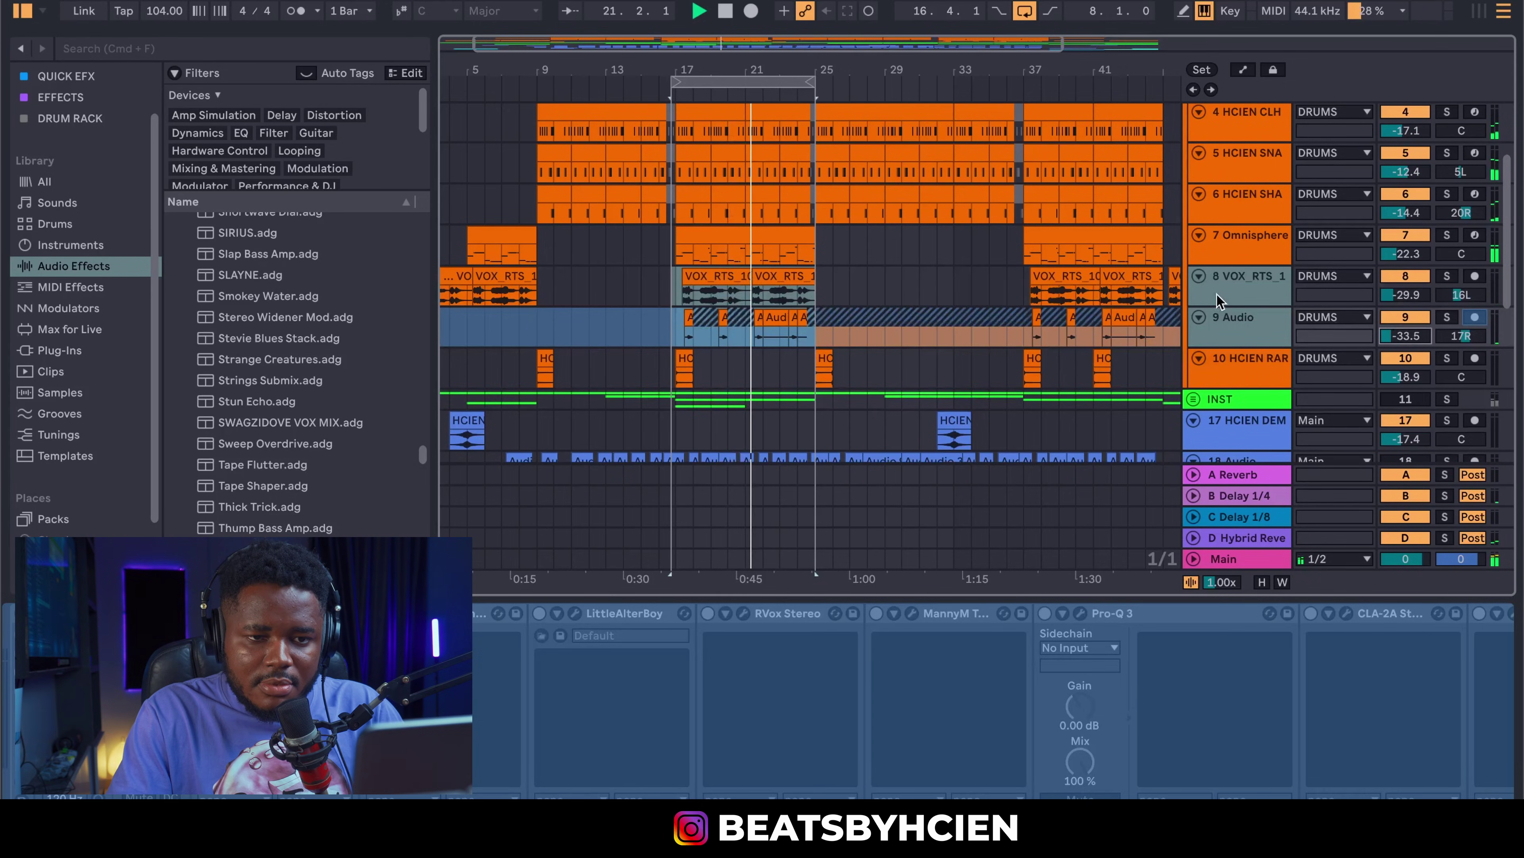
click(1199, 277)
scroll(1208, 328, down, 8)
scroll(1208, 328, down, 3)
scroll(1207, 328, up, 4)
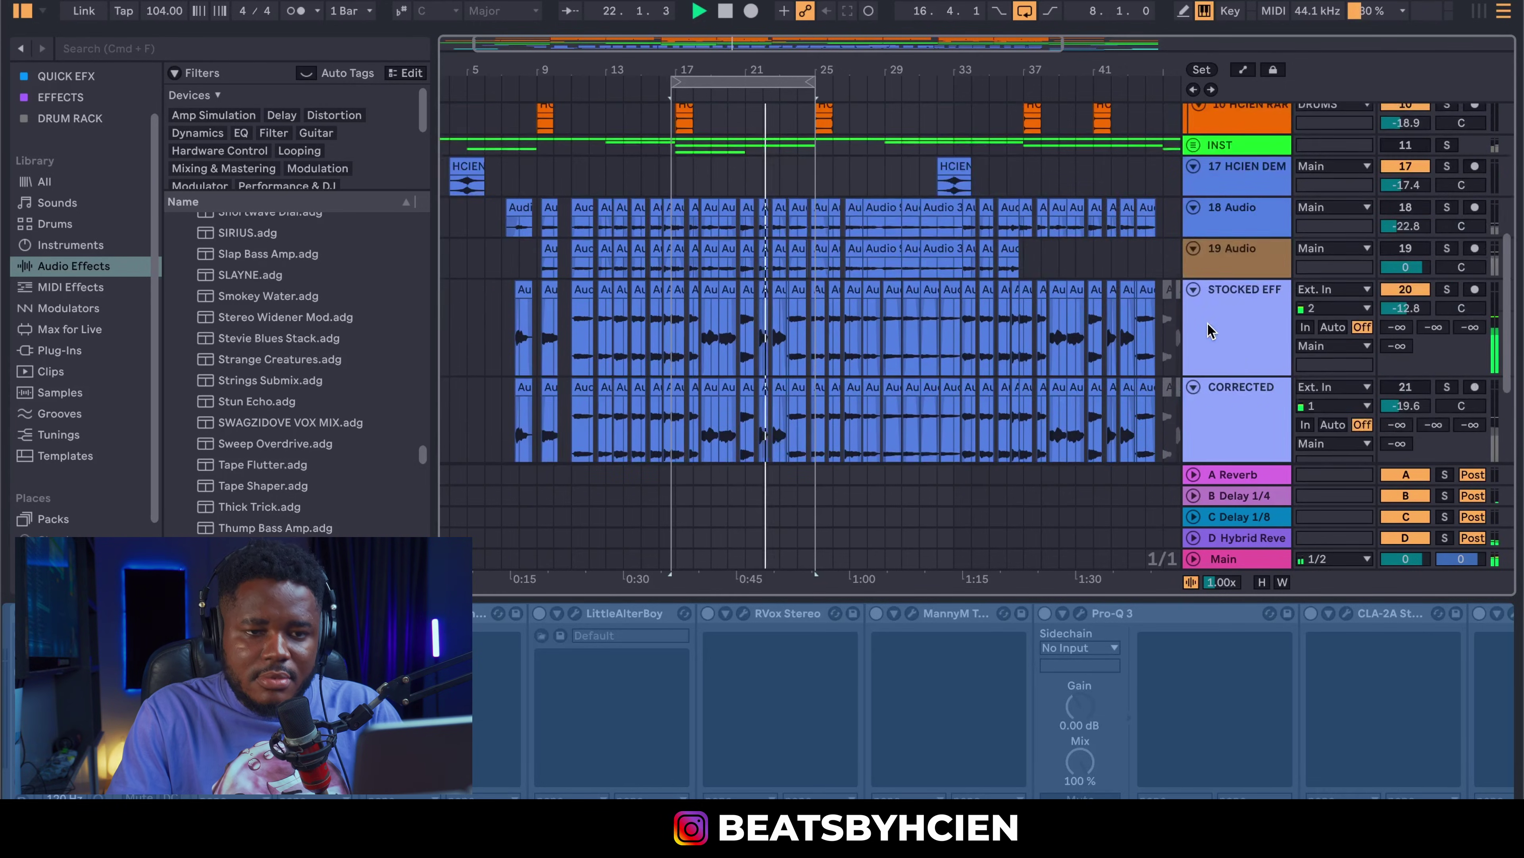
Step: Show the STOCKED EFF track's device chain and switch on the EQ Eight that follows OTT
click(1210, 330)
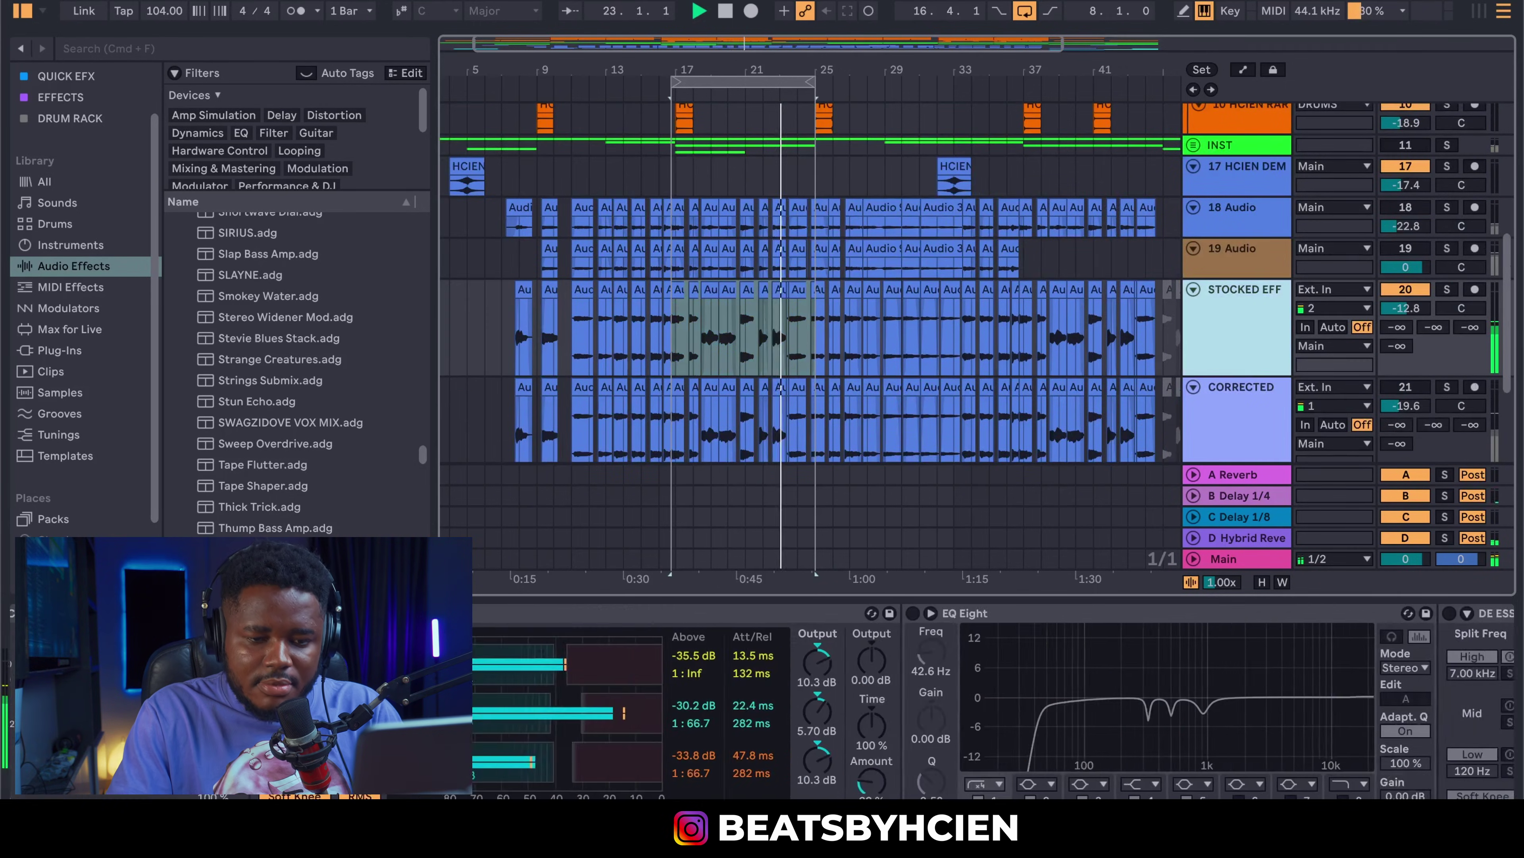
scroll(798, 663, right, 5)
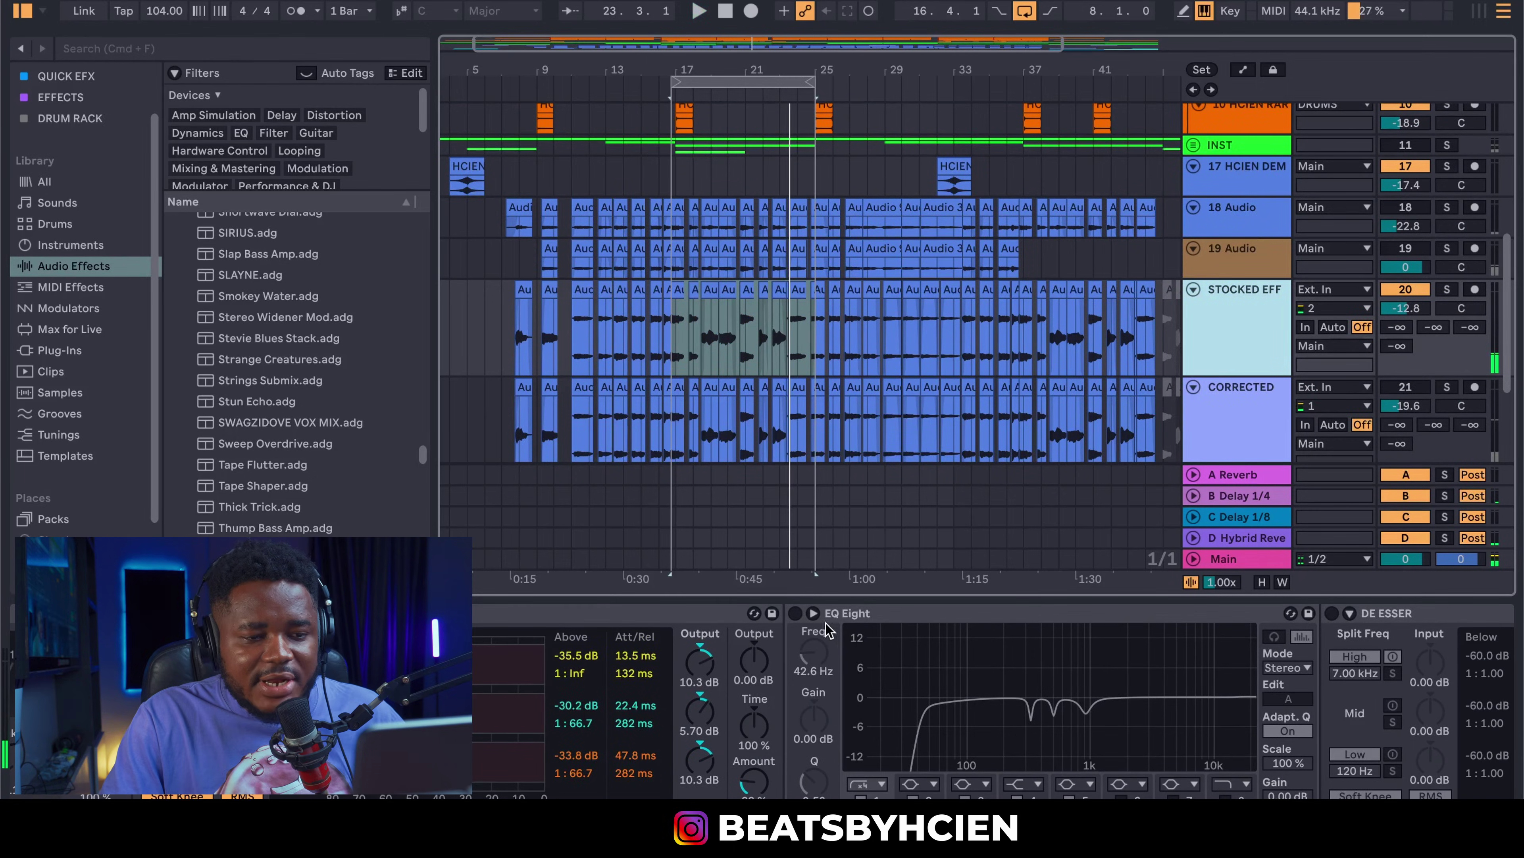
click(795, 613)
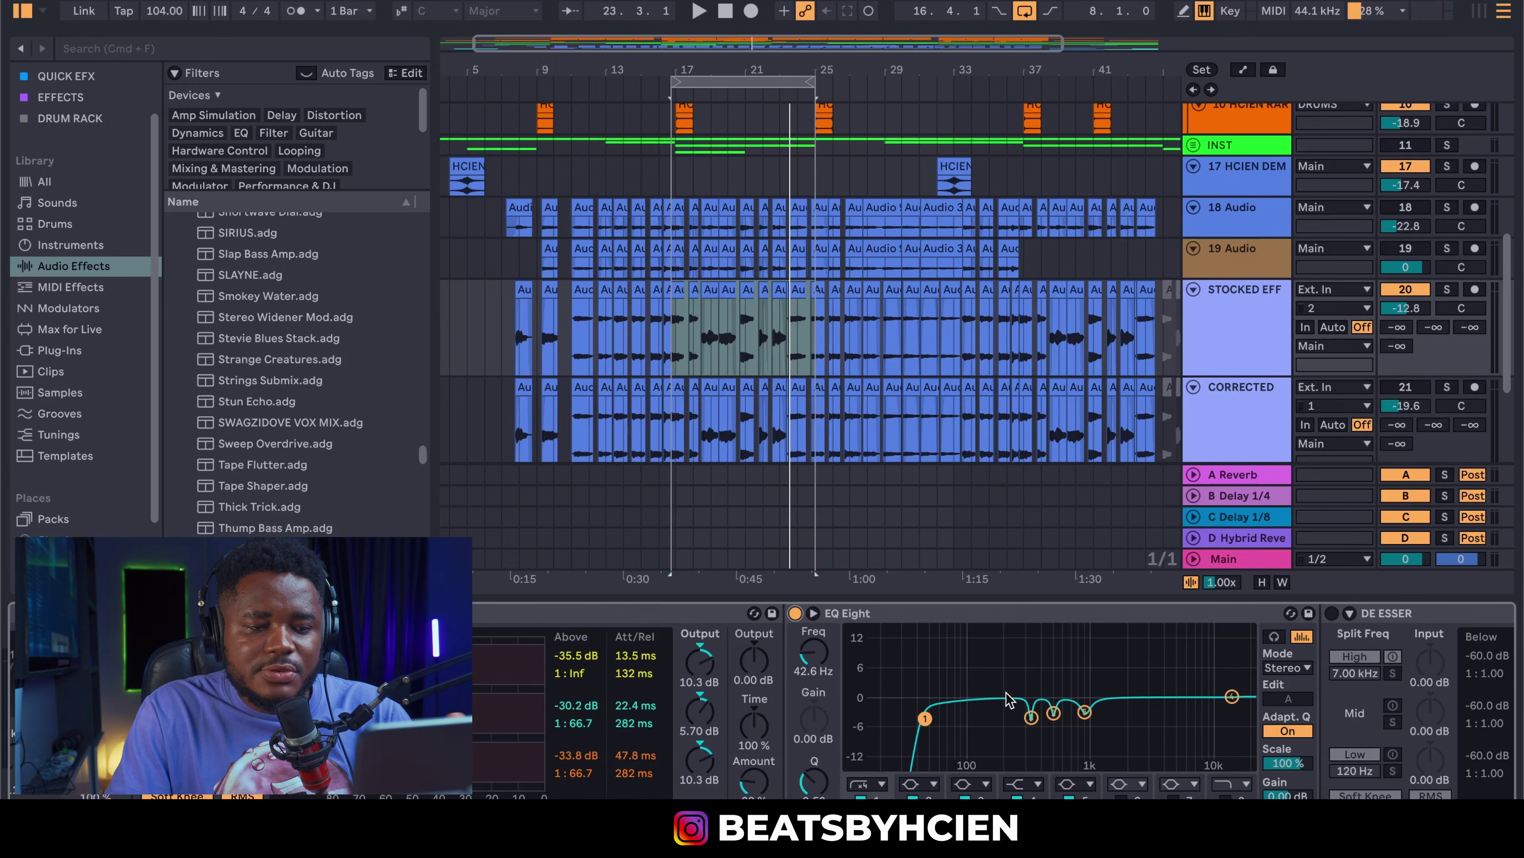
Step: Play the loop with the EQ Eight after OTT on, then bypassed, then switched back on, to compare the vocal
key(space)
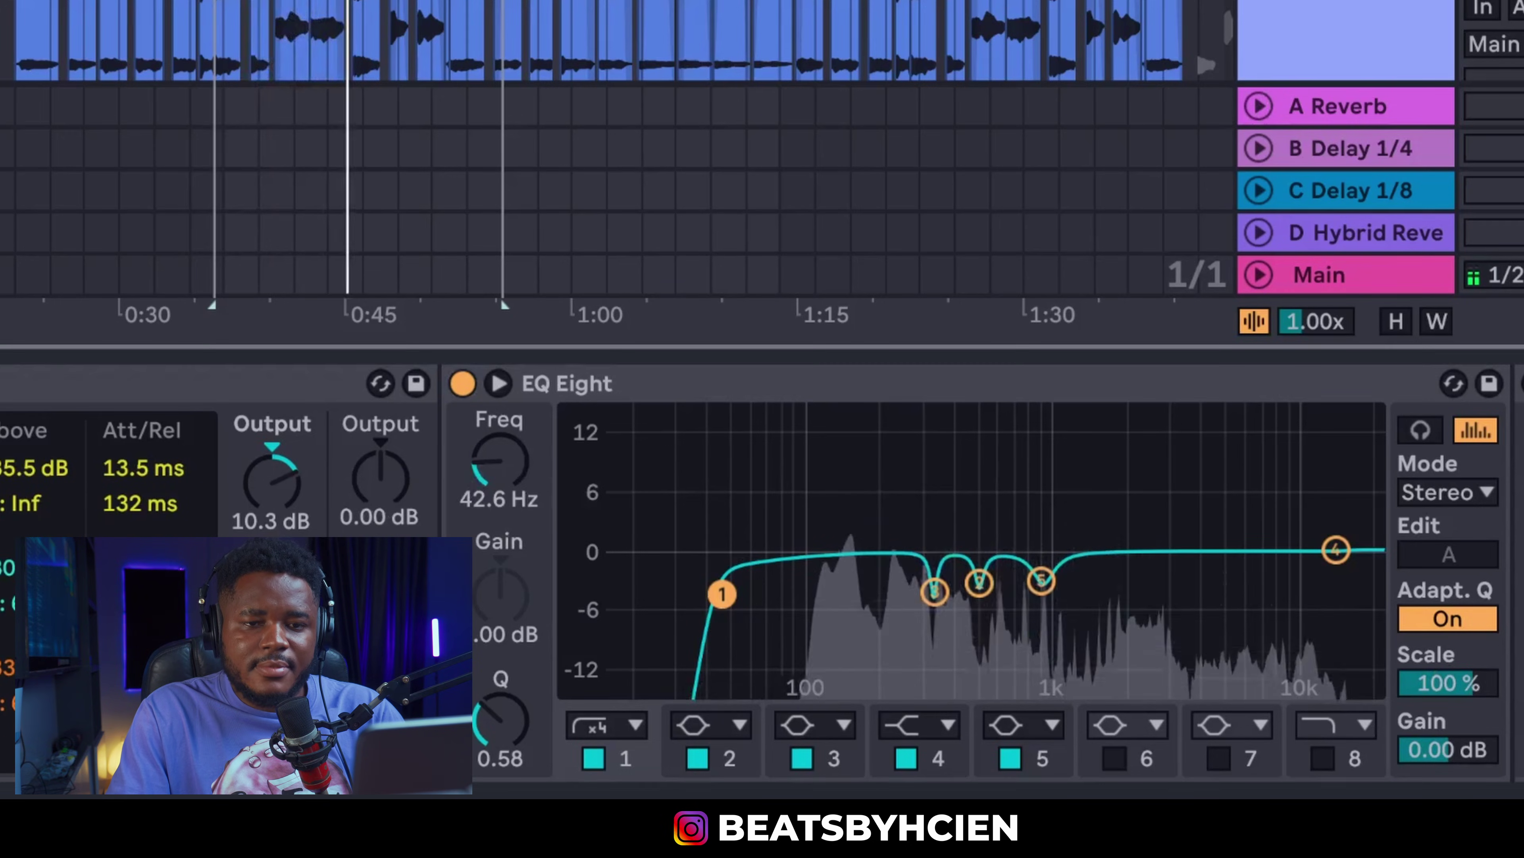
click(463, 384)
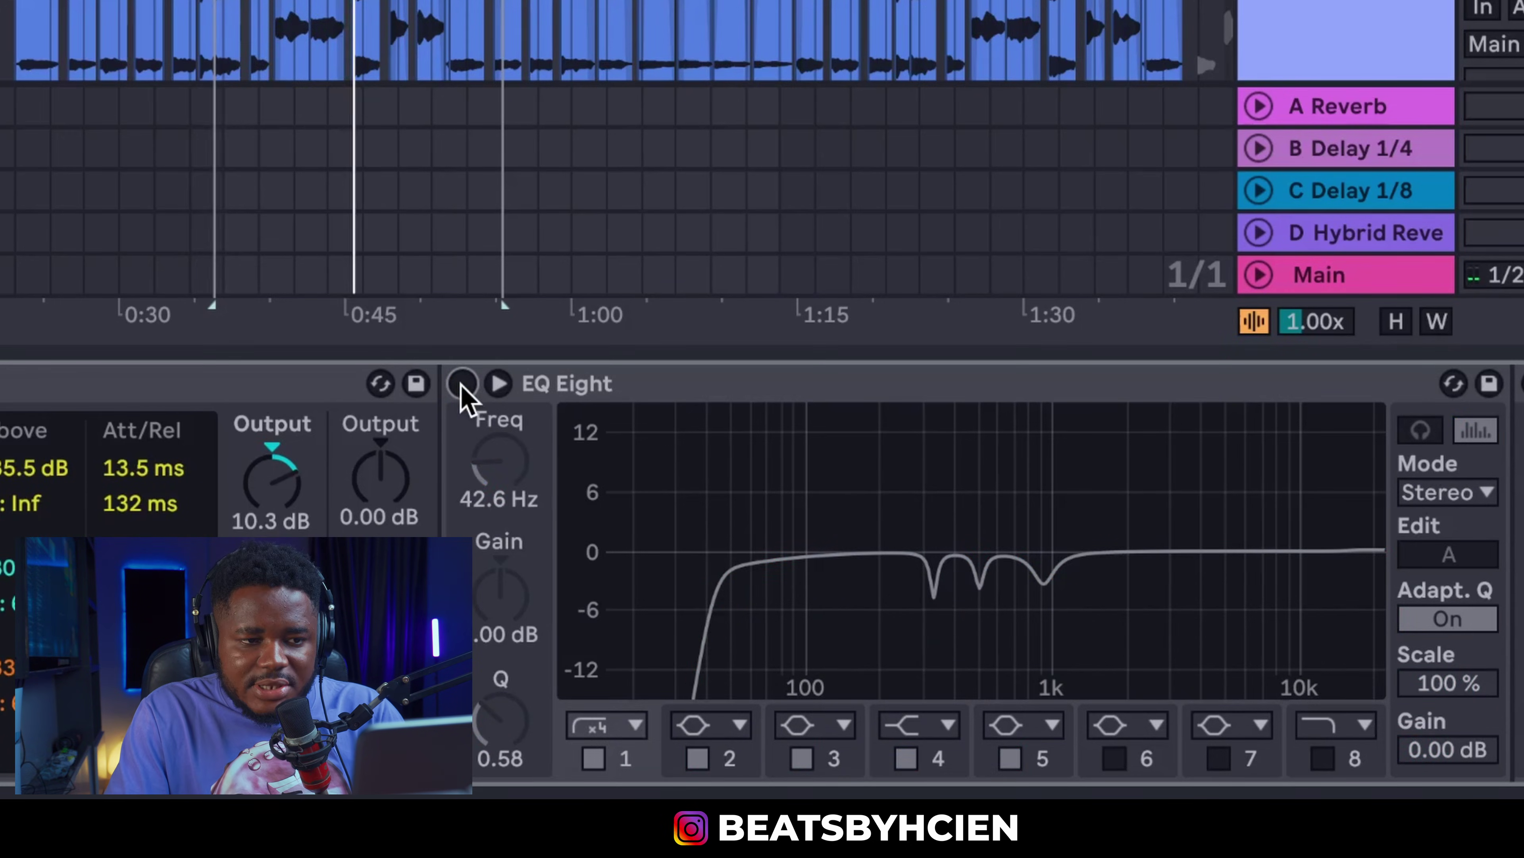
key(space)
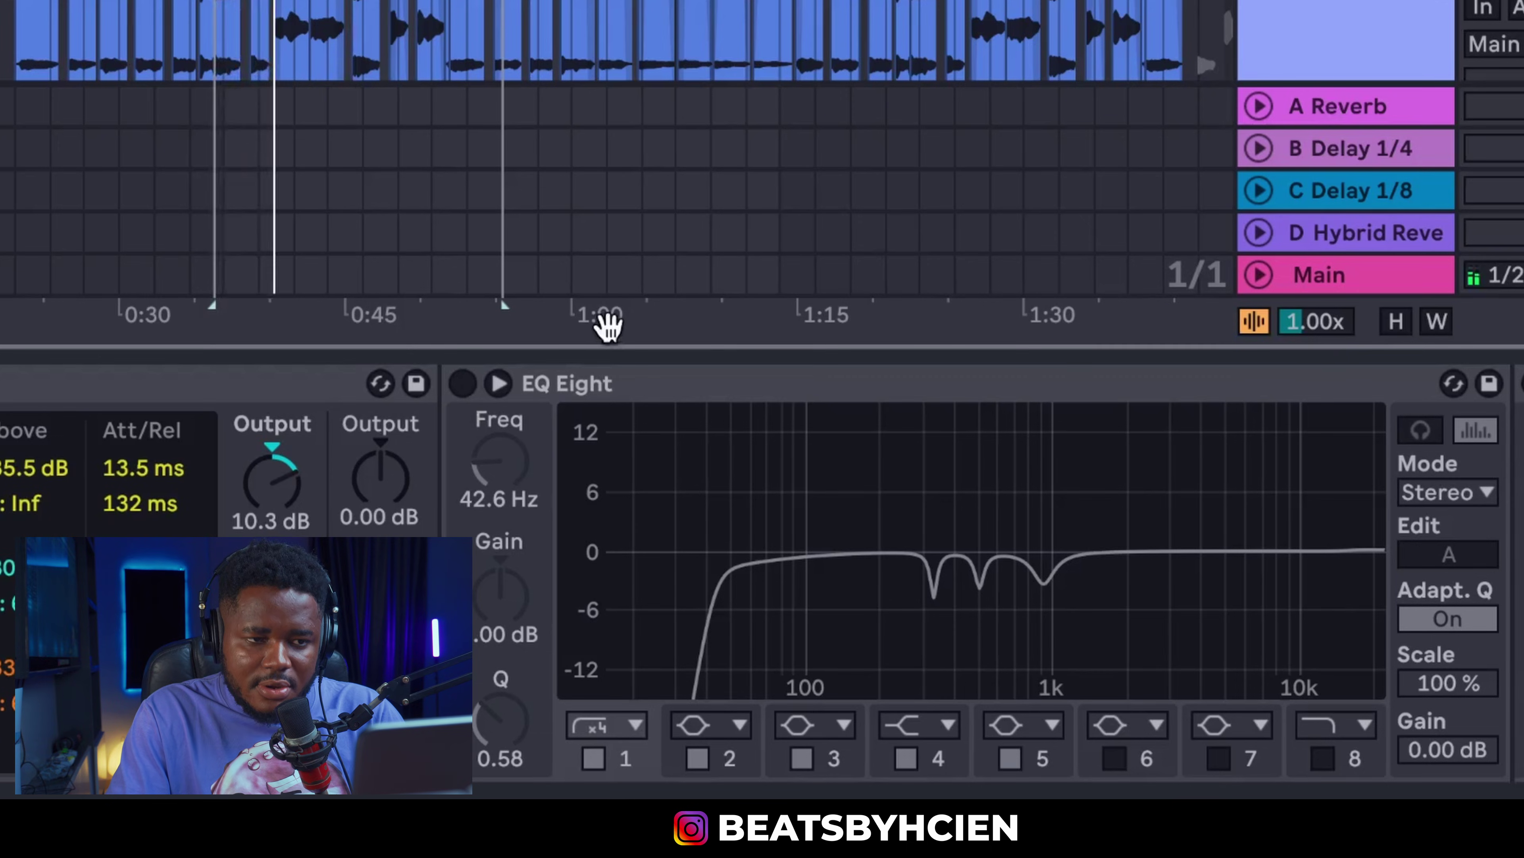
click(462, 383)
key(space)
key(space)
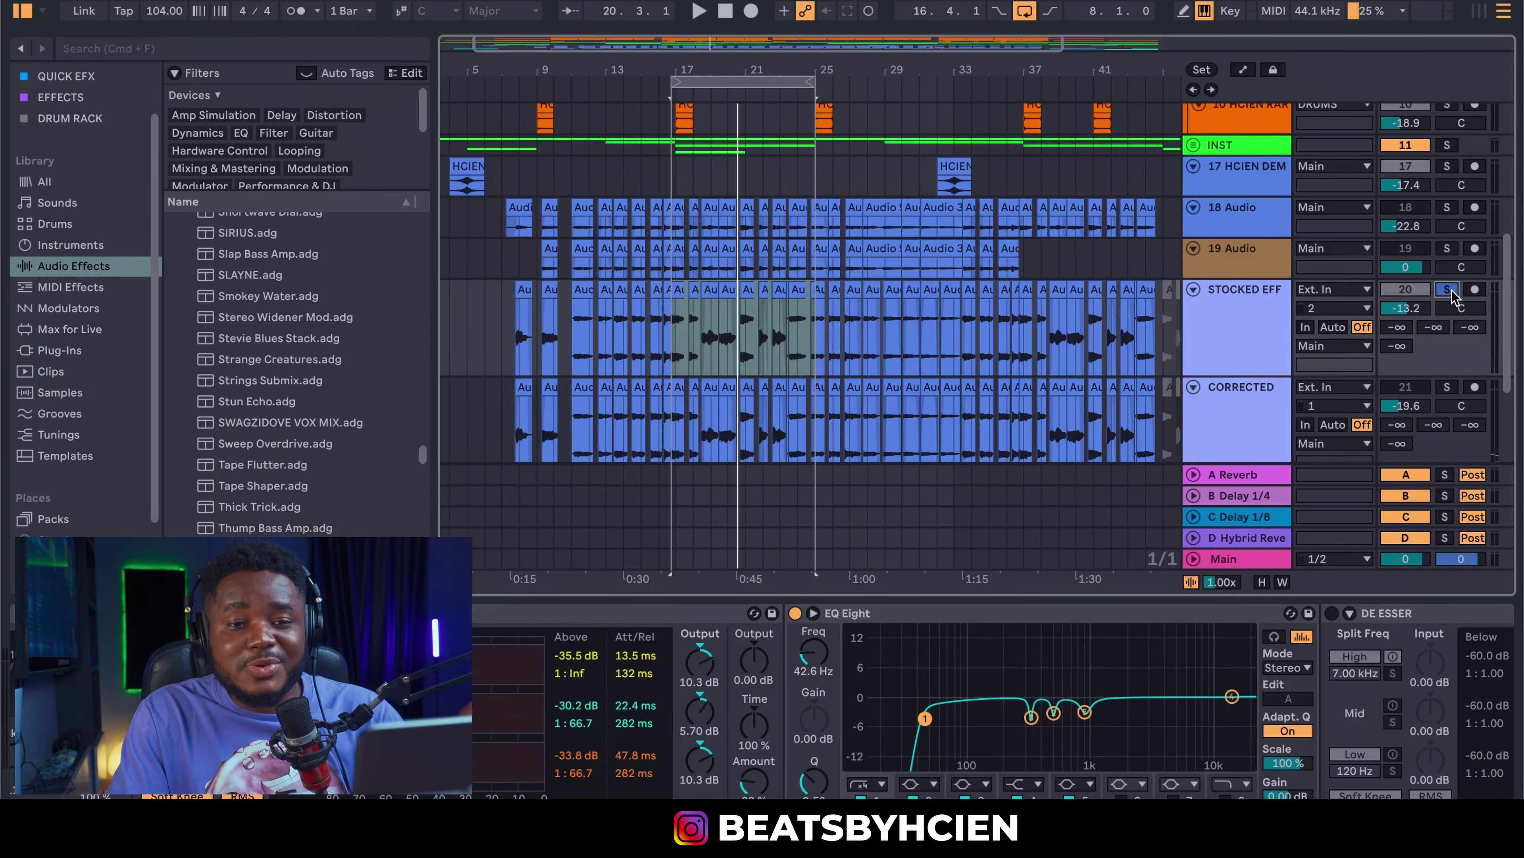
Step: Unsolo the STOCKED EFF track and set the Compressor's threshold to -32.6 dB
click(1447, 289)
scroll(991, 703, right, 10)
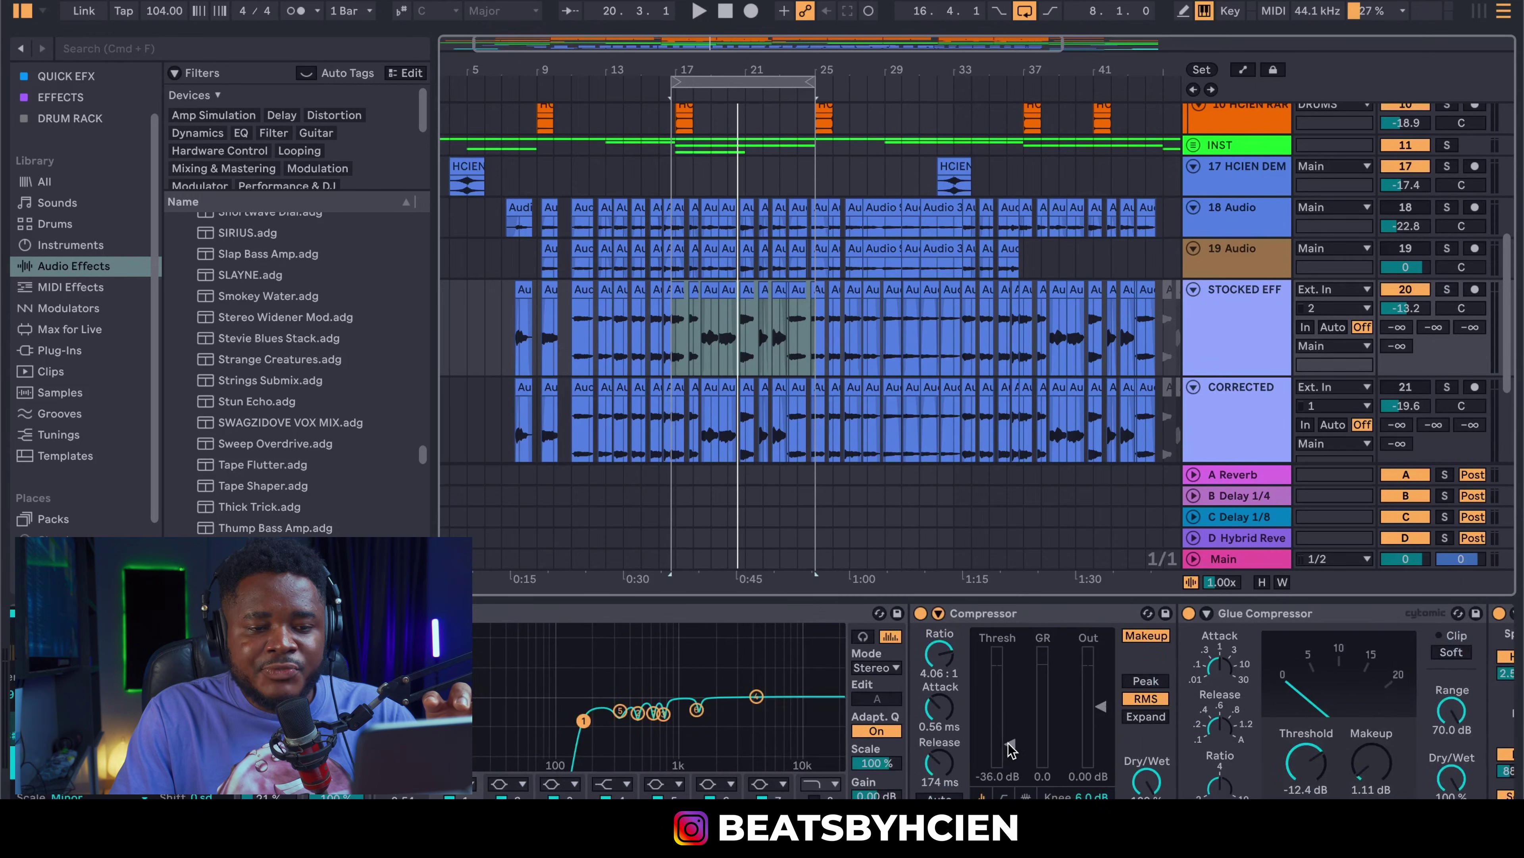
click(1011, 749)
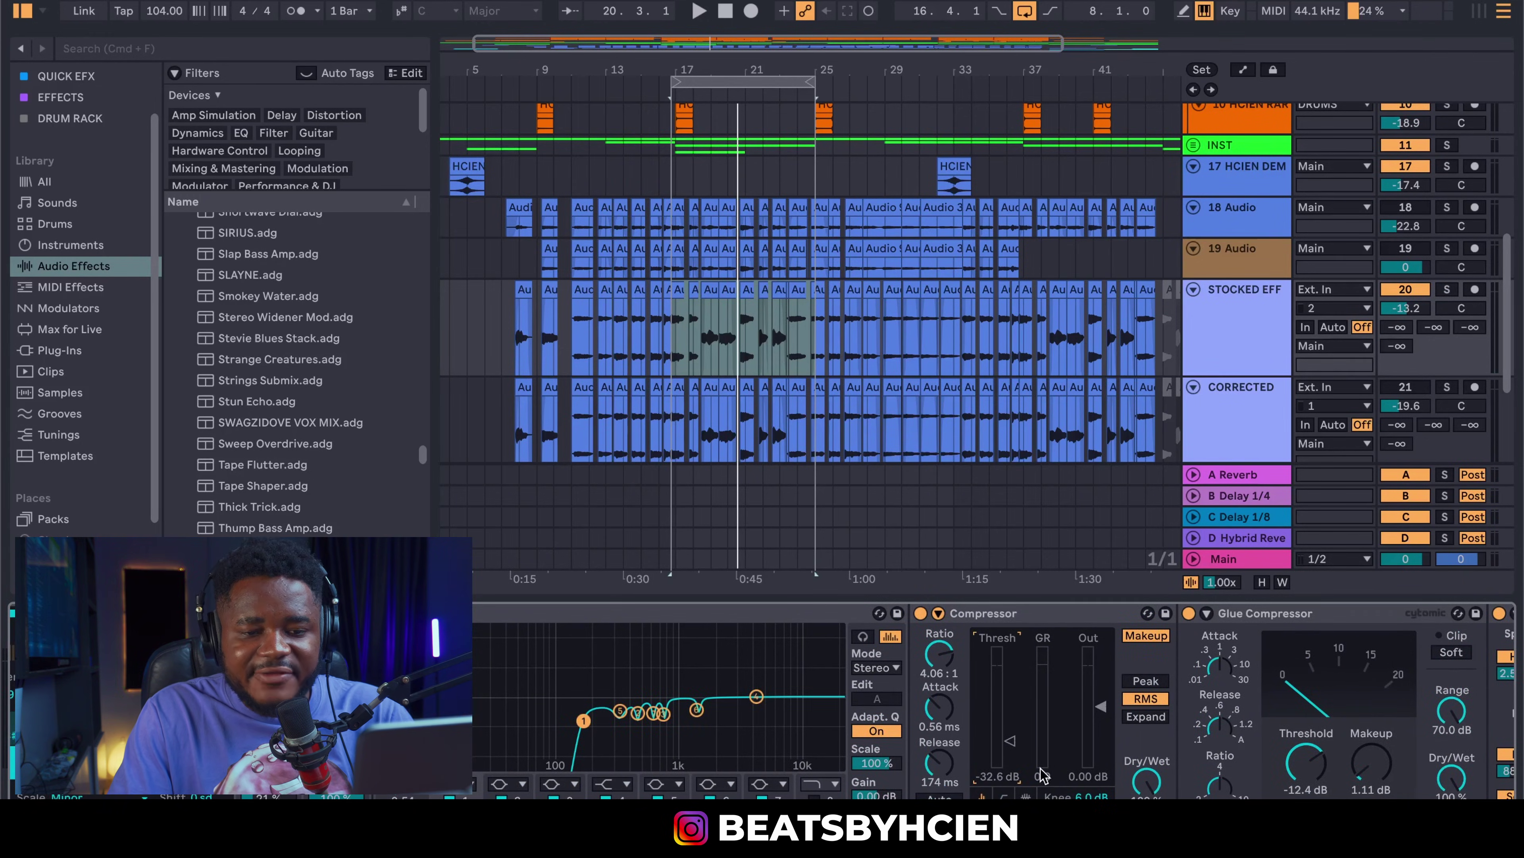
Step: Select the DE ESSER after the second EQ Eight and switch it on
scroll(990, 702, right, 20)
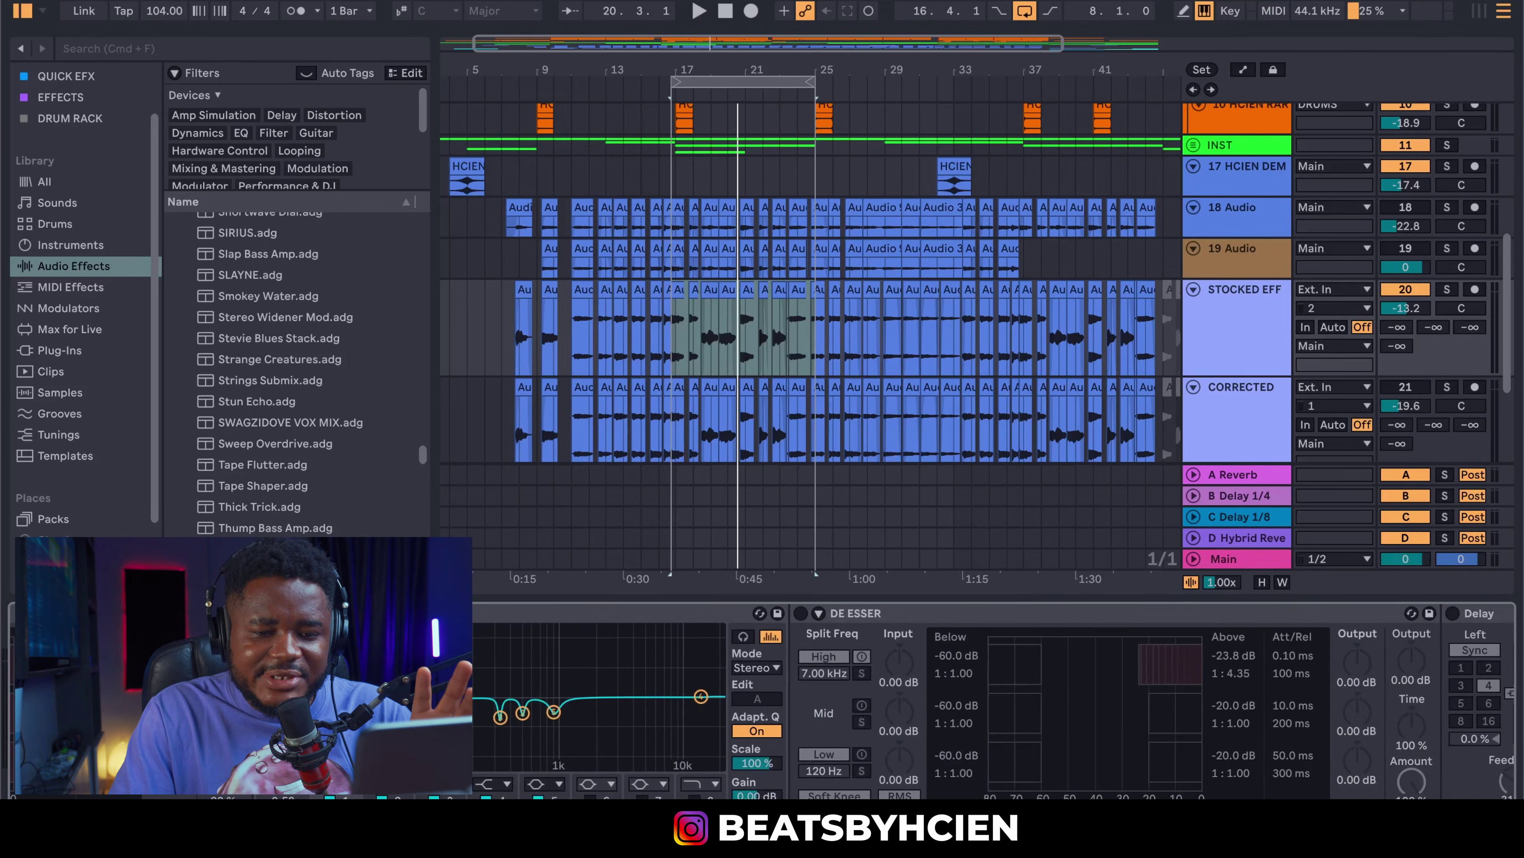
scroll(763, 703, right, 4)
click(890, 619)
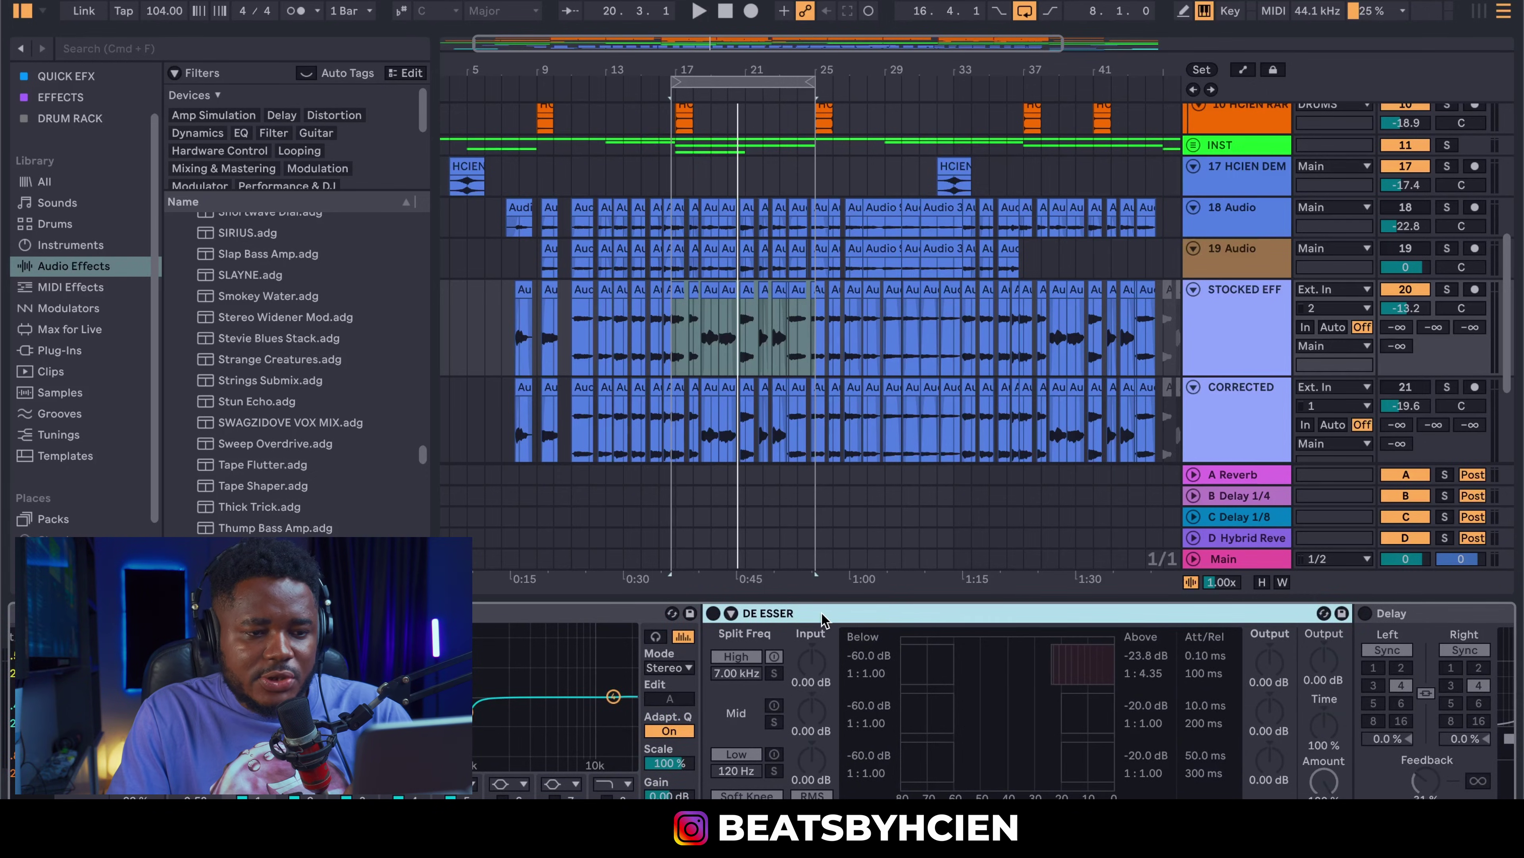
click(716, 619)
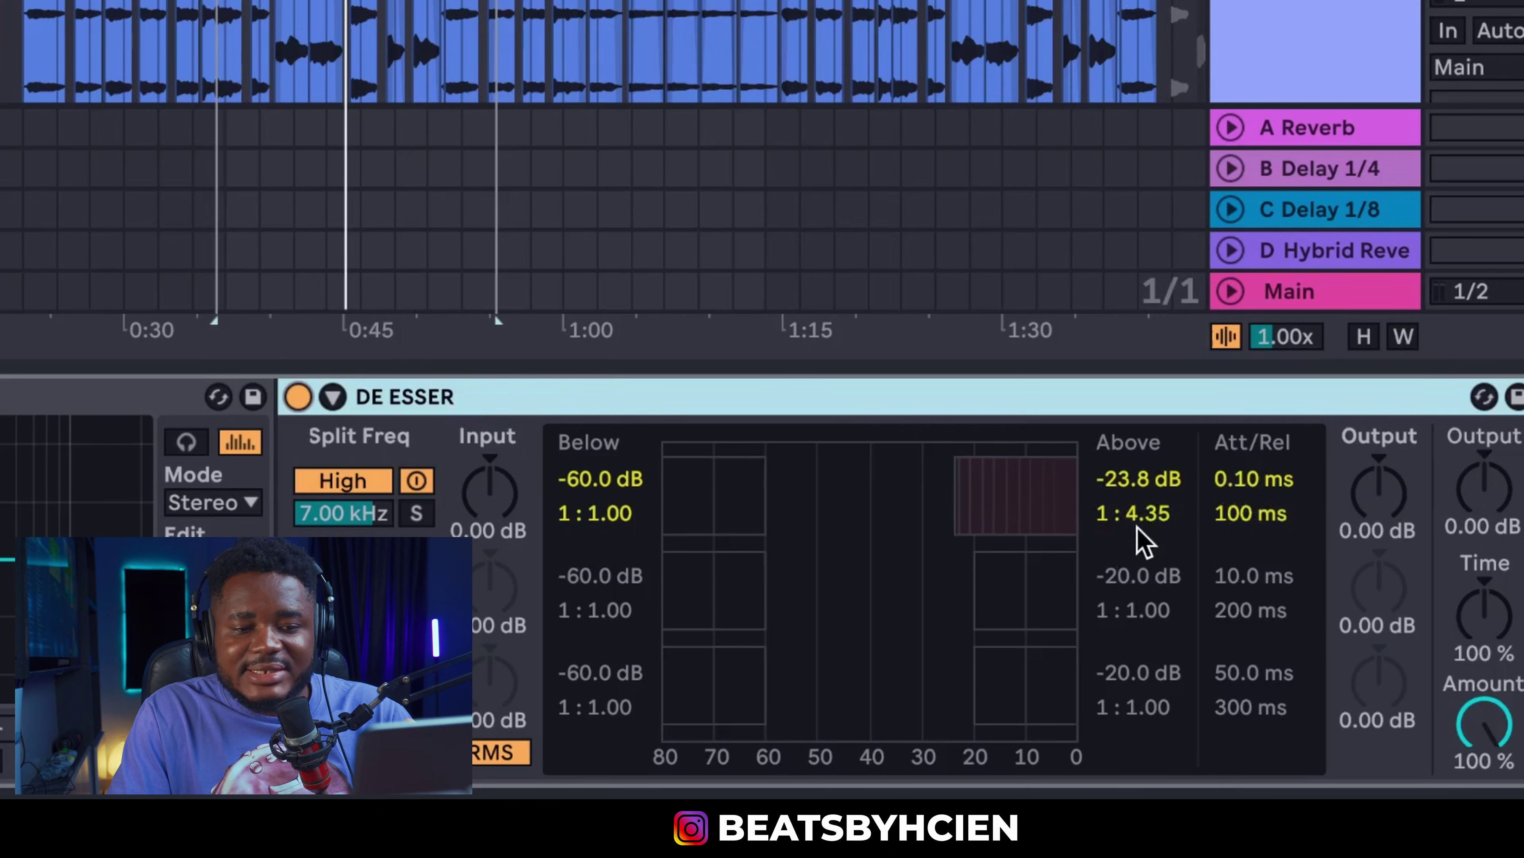
Step: Lower the DE ESSER's high-band Above threshold to -36.2 dB, then raise it to -22.5 dB
click(1130, 489)
drag(1130, 475, 1139, 539)
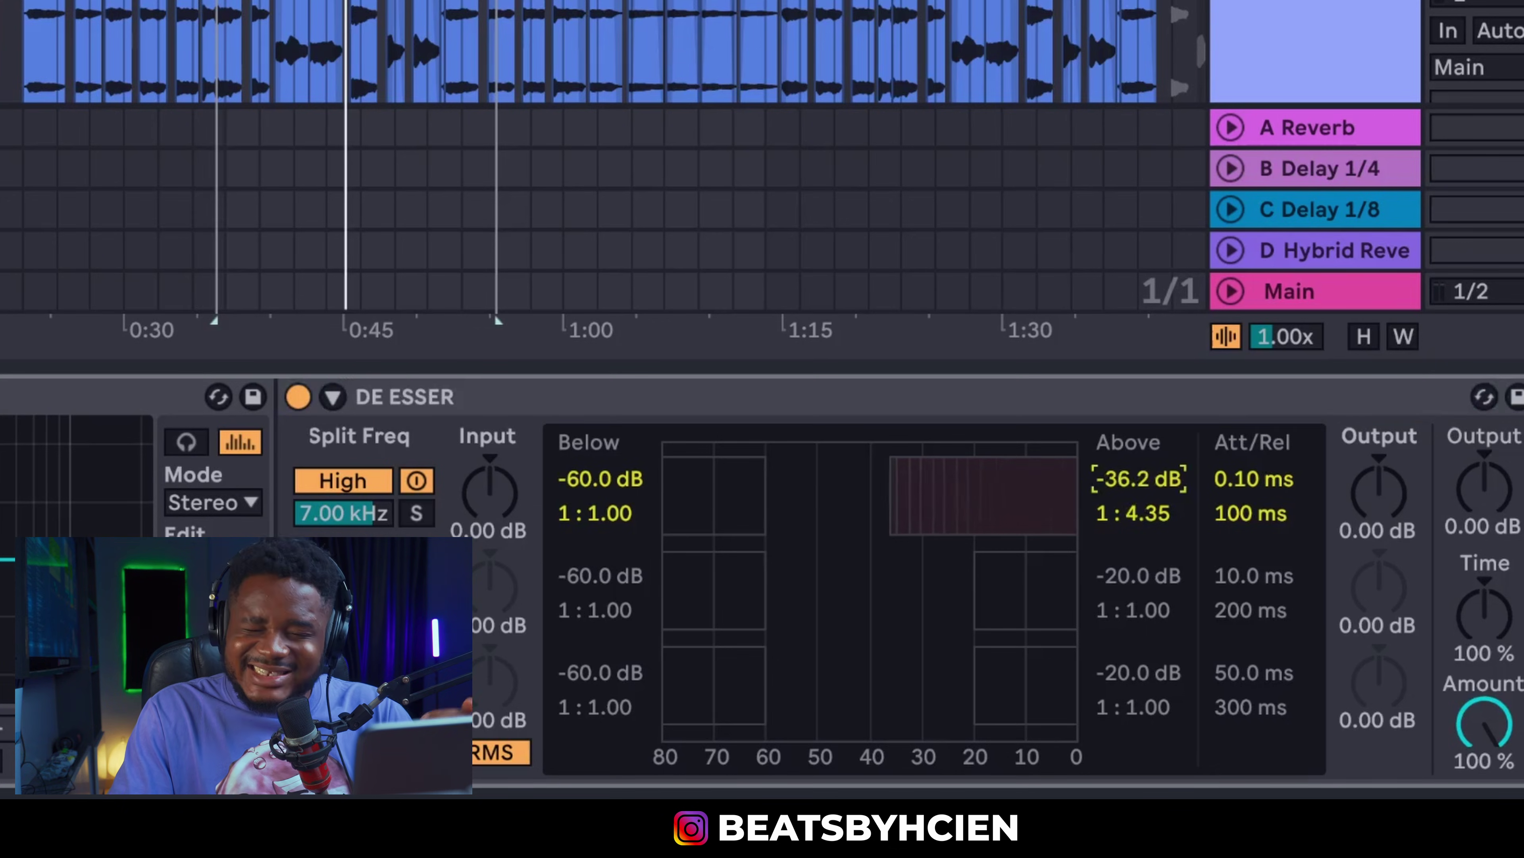
drag(1138, 479, 1139, 425)
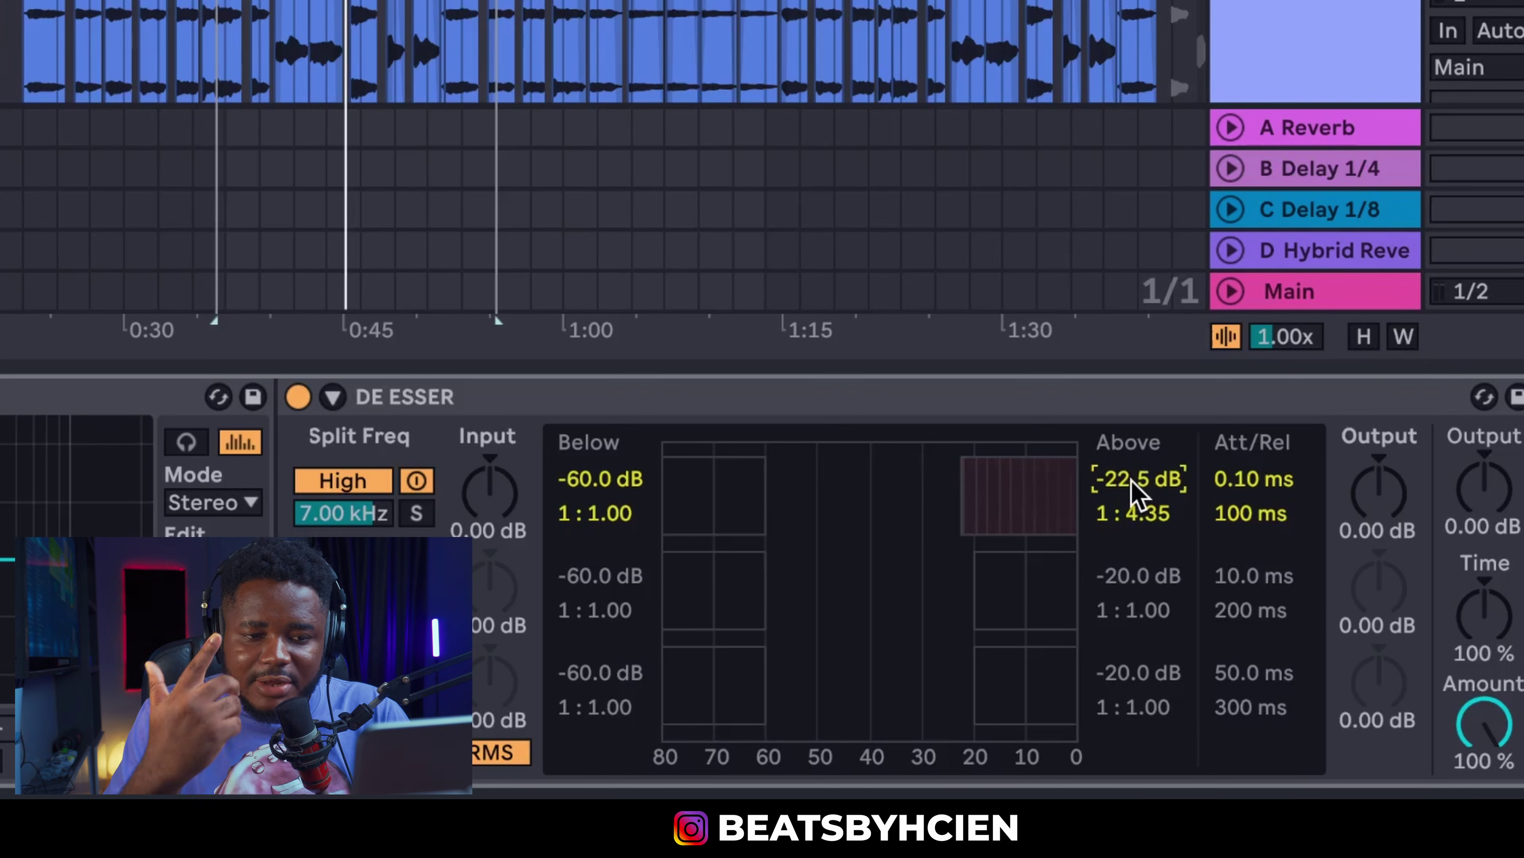
Step: Play the loop and pull the DE ESSER's high-band Above threshold down to -48.1 dB, then restore it to -22.5 dB
key(space)
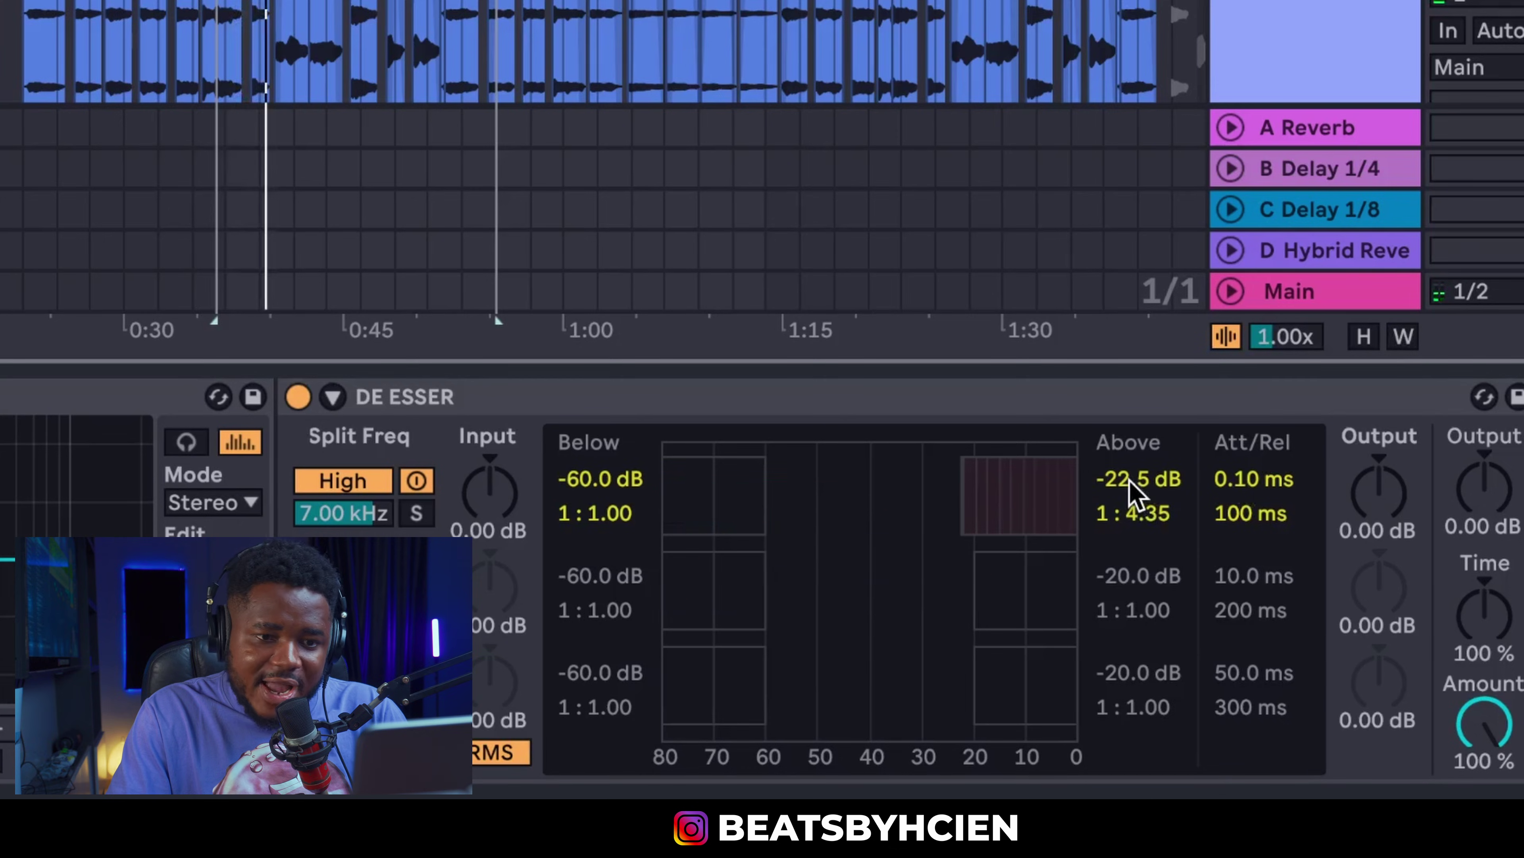
drag(1131, 486, 1131, 546)
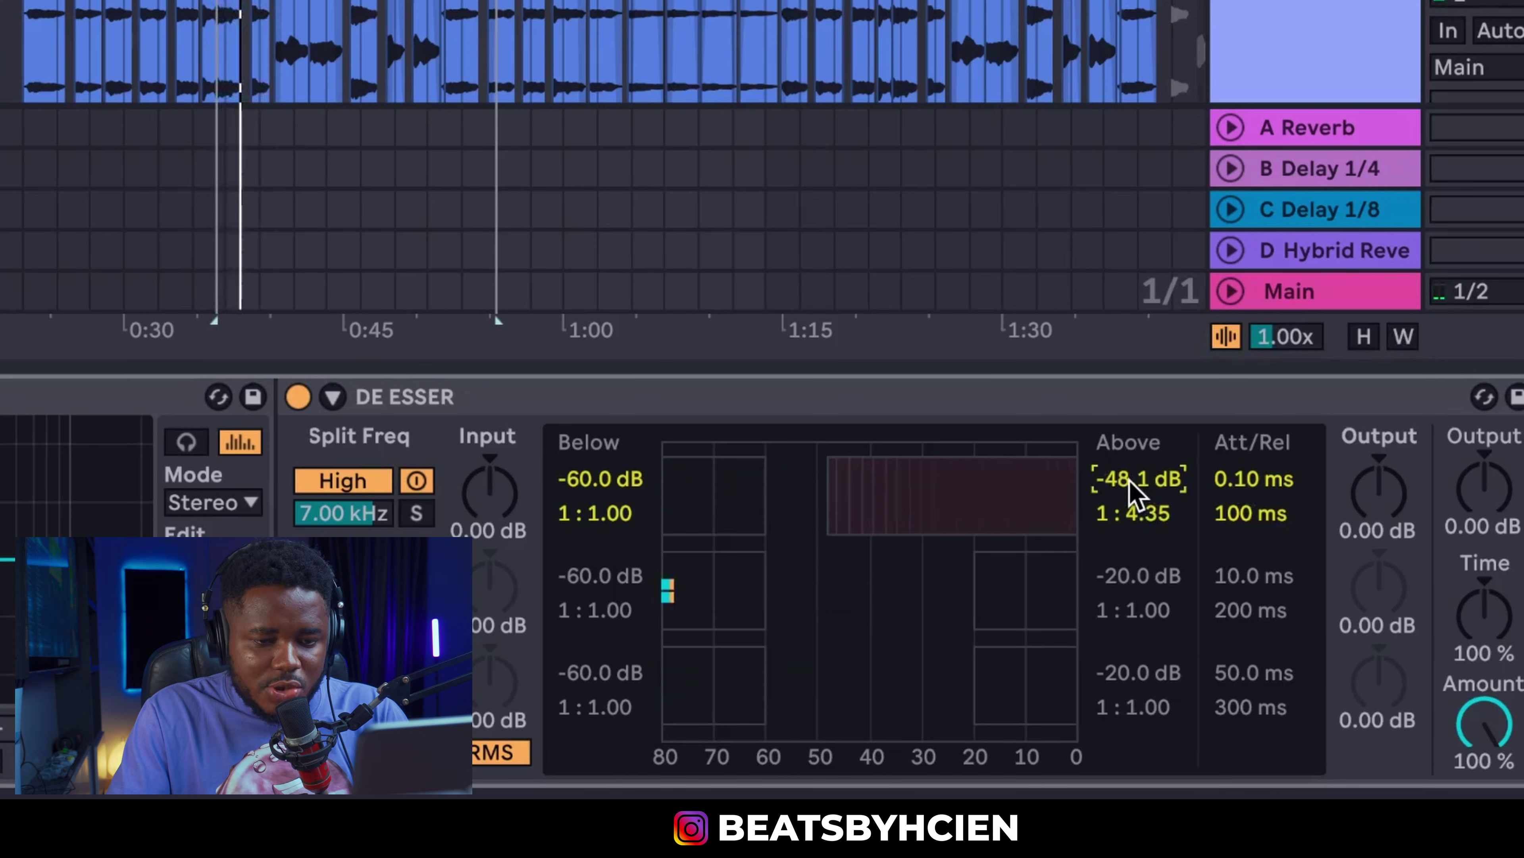
drag(1131, 493, 1131, 435)
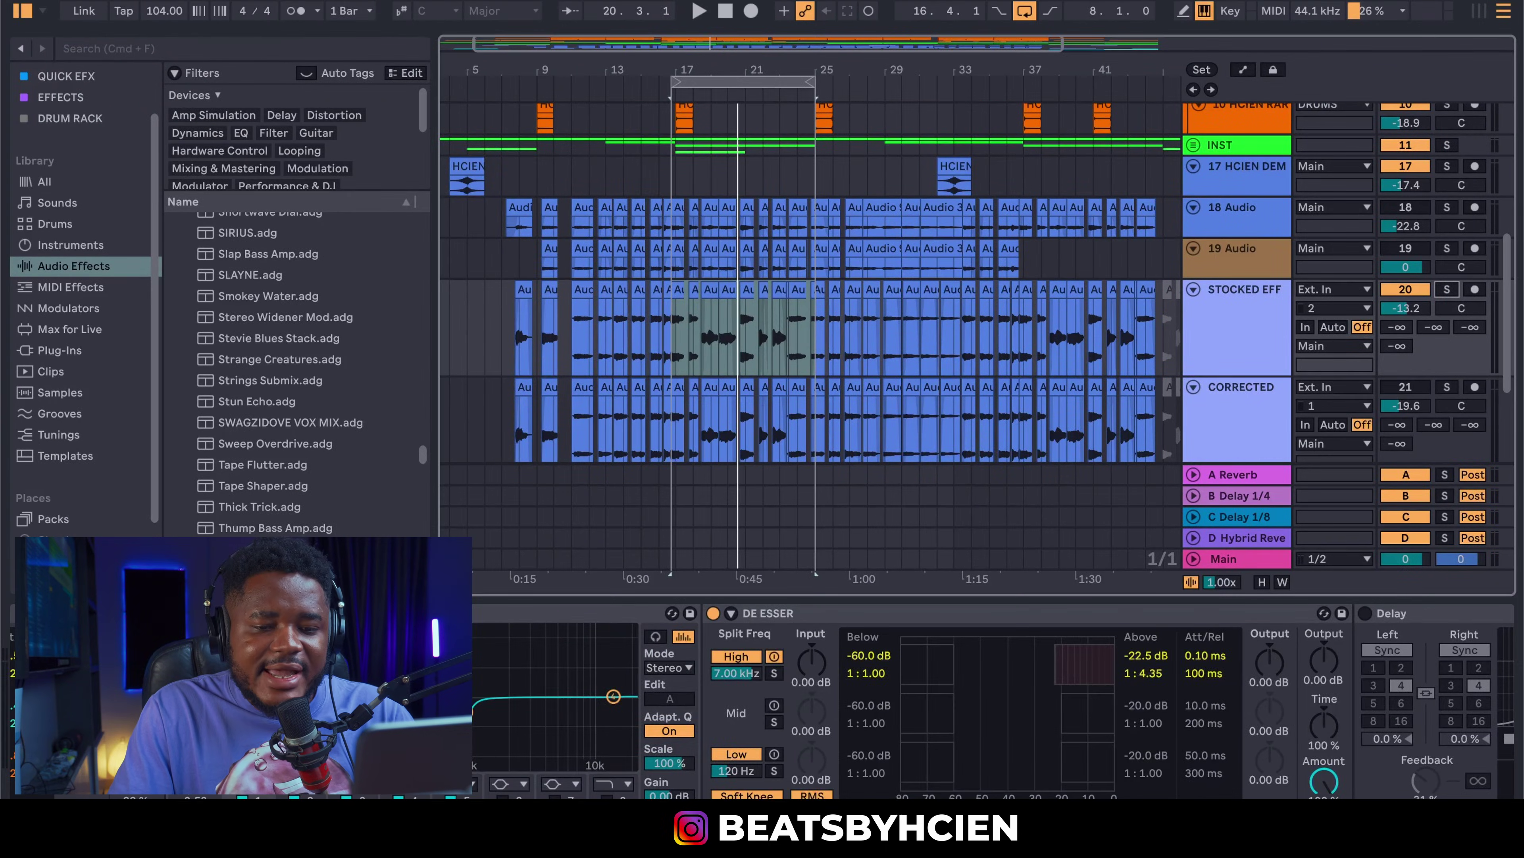
Step: Switch on the first Delay after the DE ESSER and set its Dry/Wet to 14 % during playback
scroll(990, 702, right, 5)
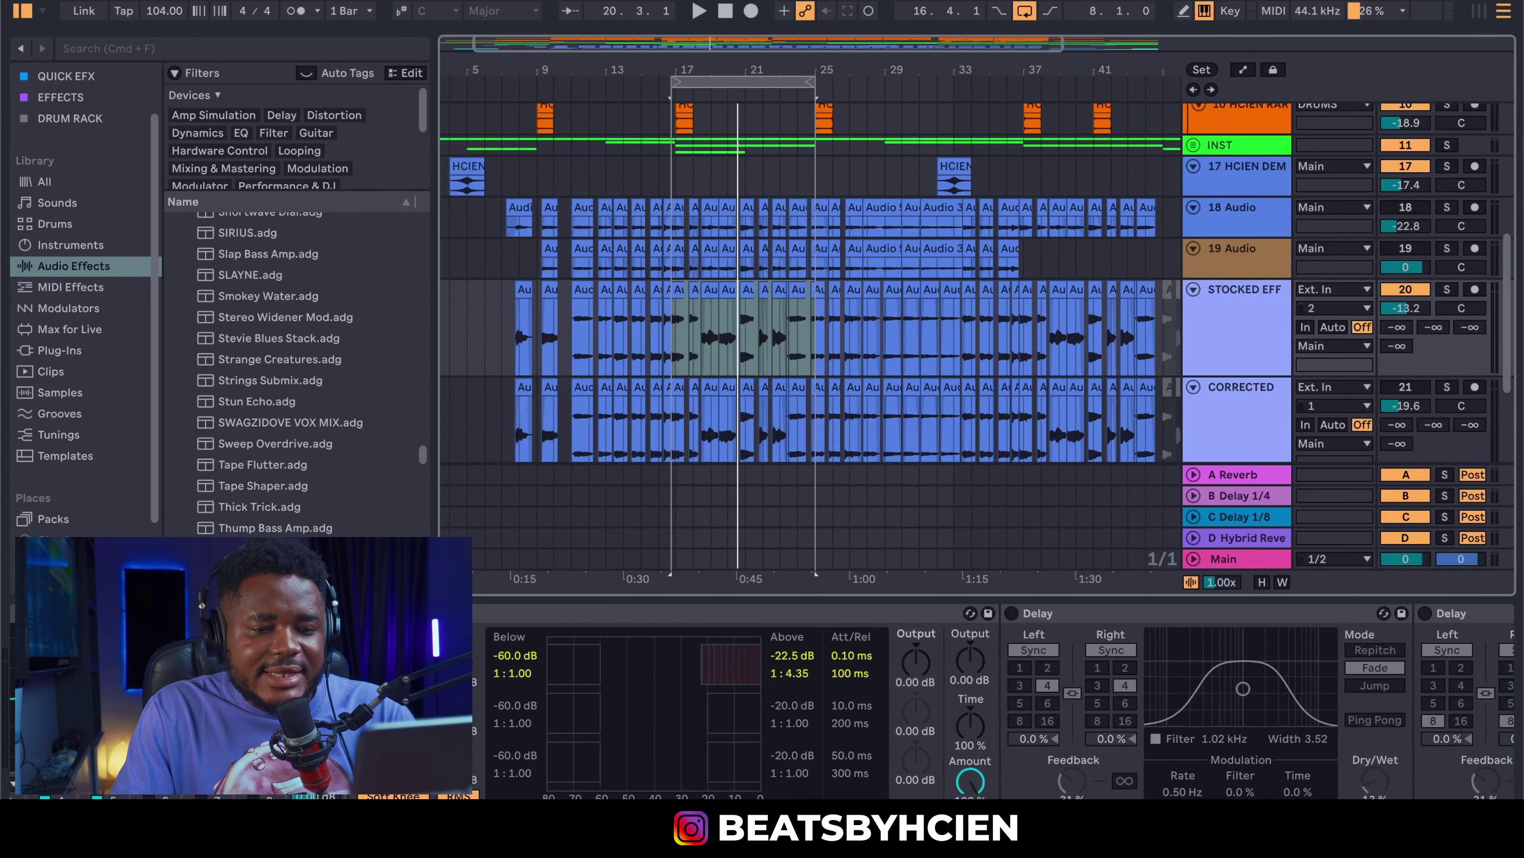
click(1012, 614)
scroll(990, 703, right, 3)
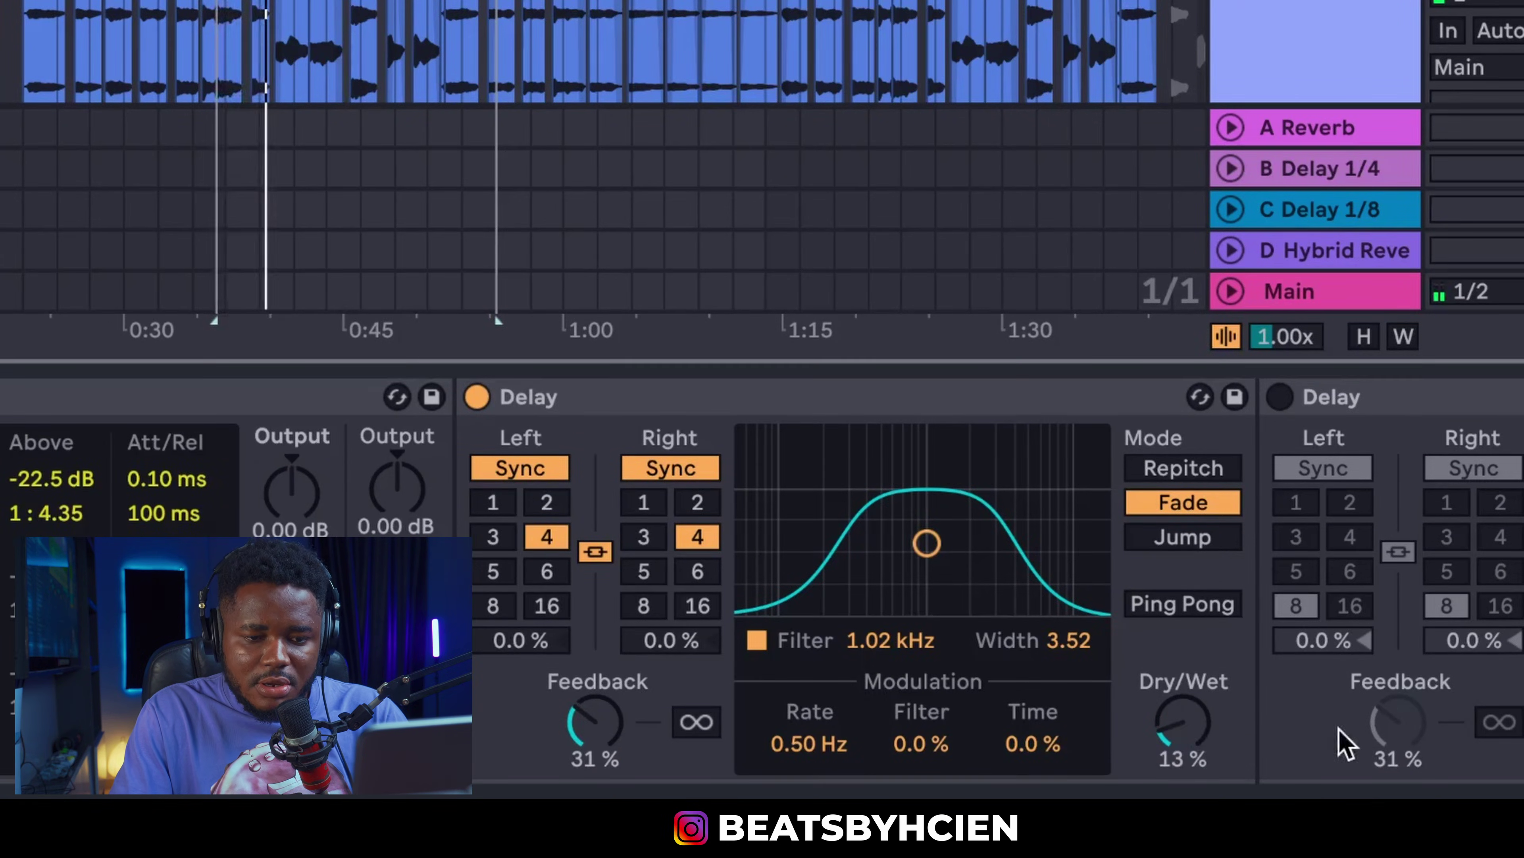
drag(1179, 744, 1179, 743)
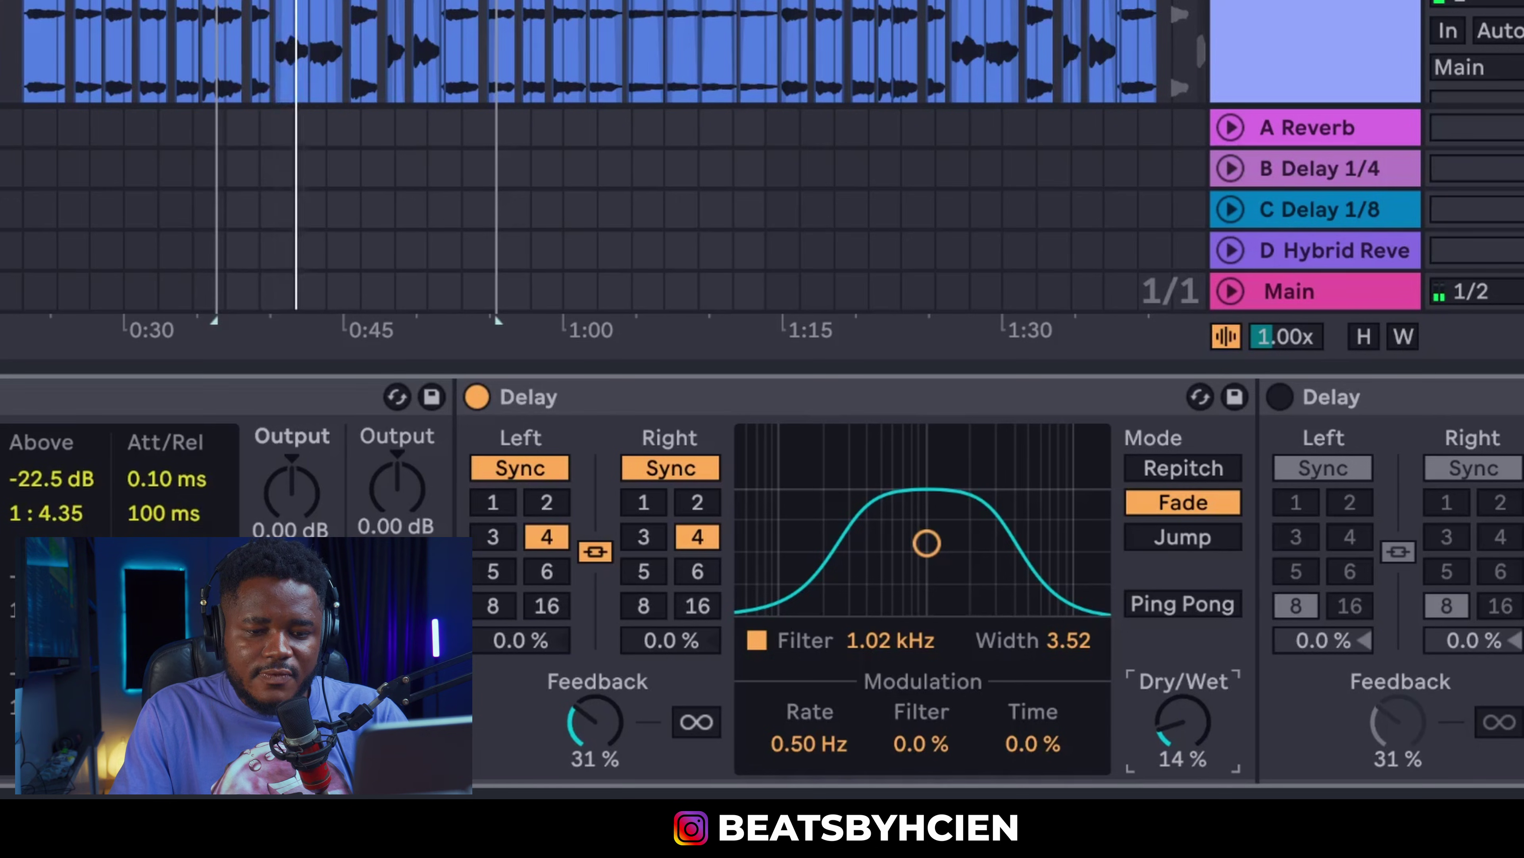
Step: Switch on the second Delay, the Ping Pong one, and set its Dry/Wet to 13 %
scroll(840, 580, right, 6)
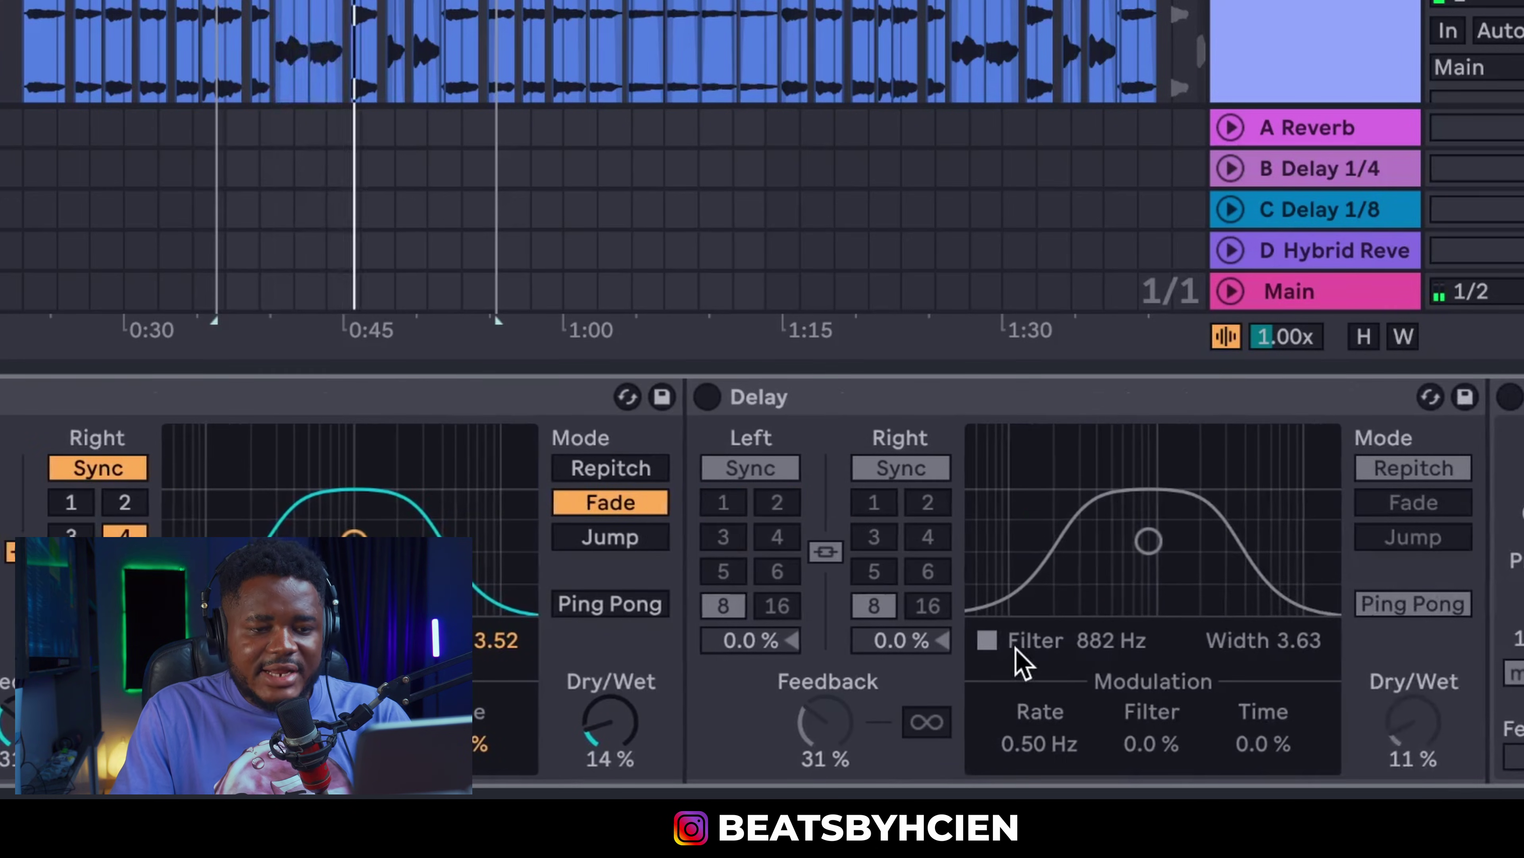
click(708, 397)
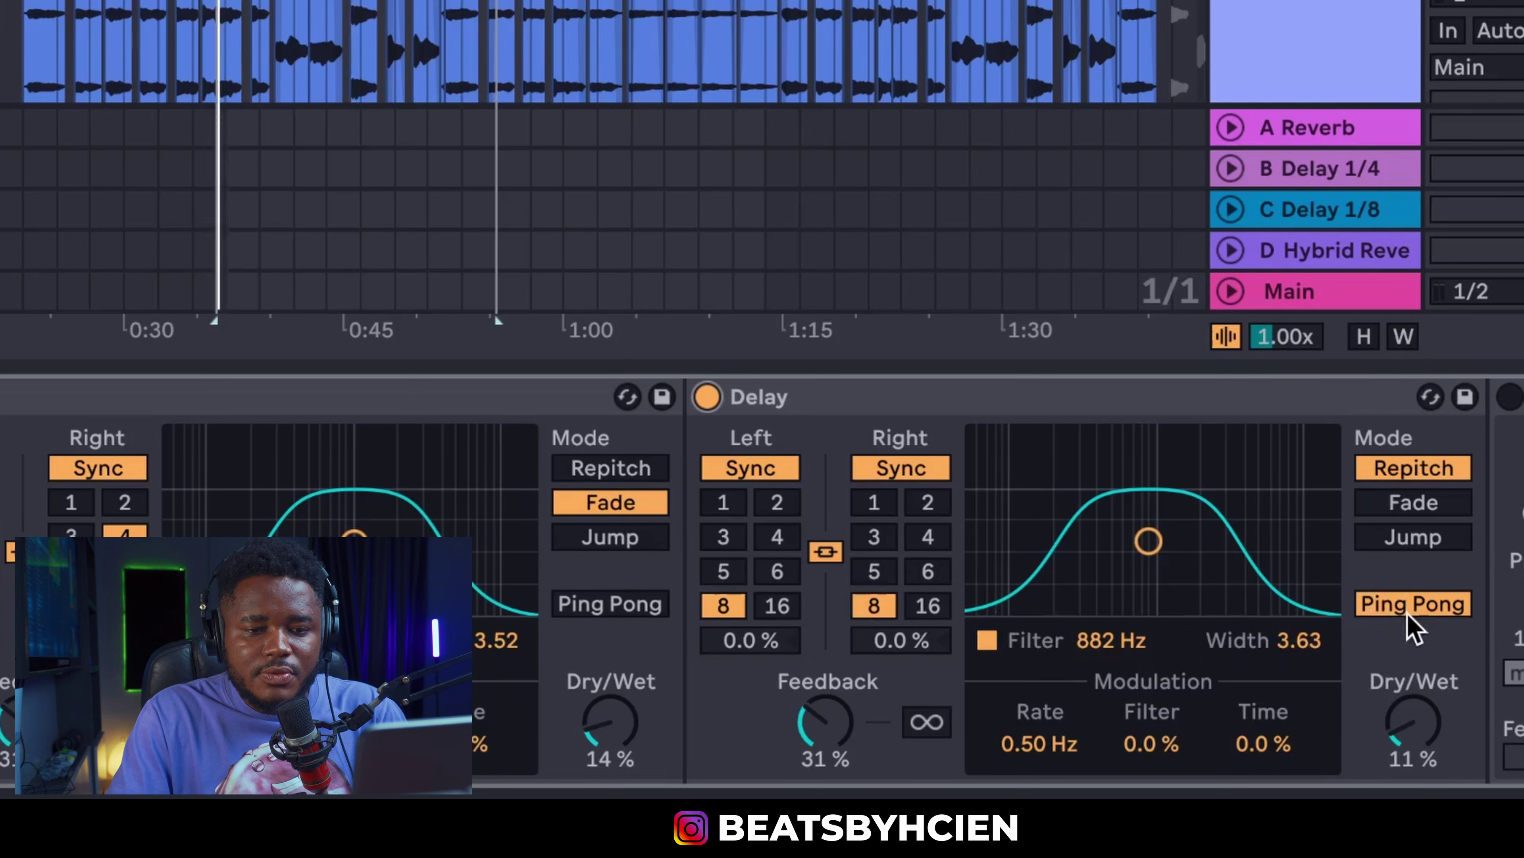
drag(1429, 732, 1429, 723)
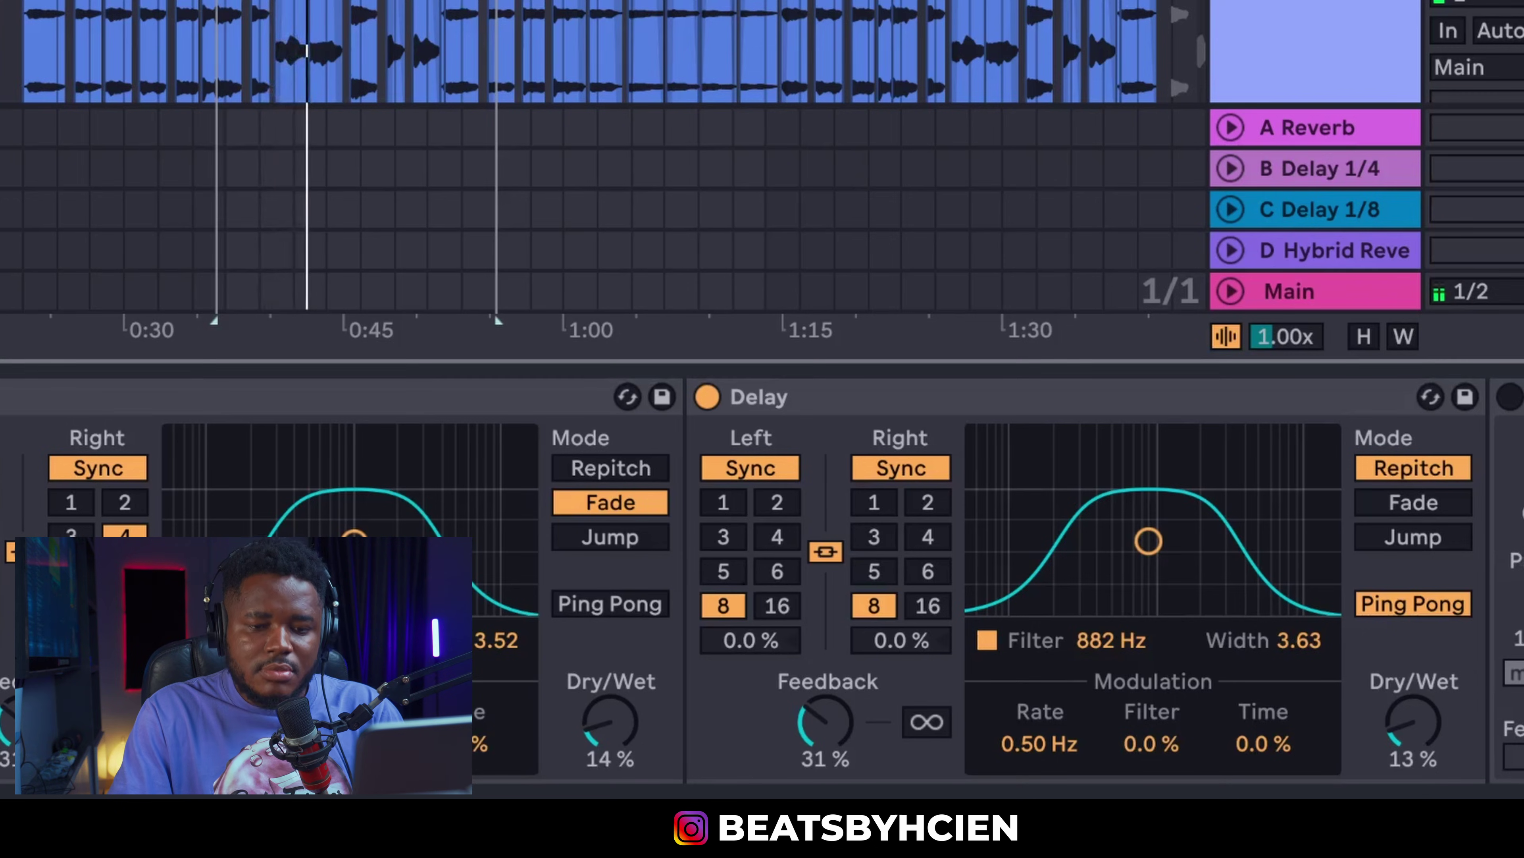
Step: Switch on the Hybrid Reverb at the end of the chain
scroll(985, 580, right, 10)
scroll(984, 580, left, 3)
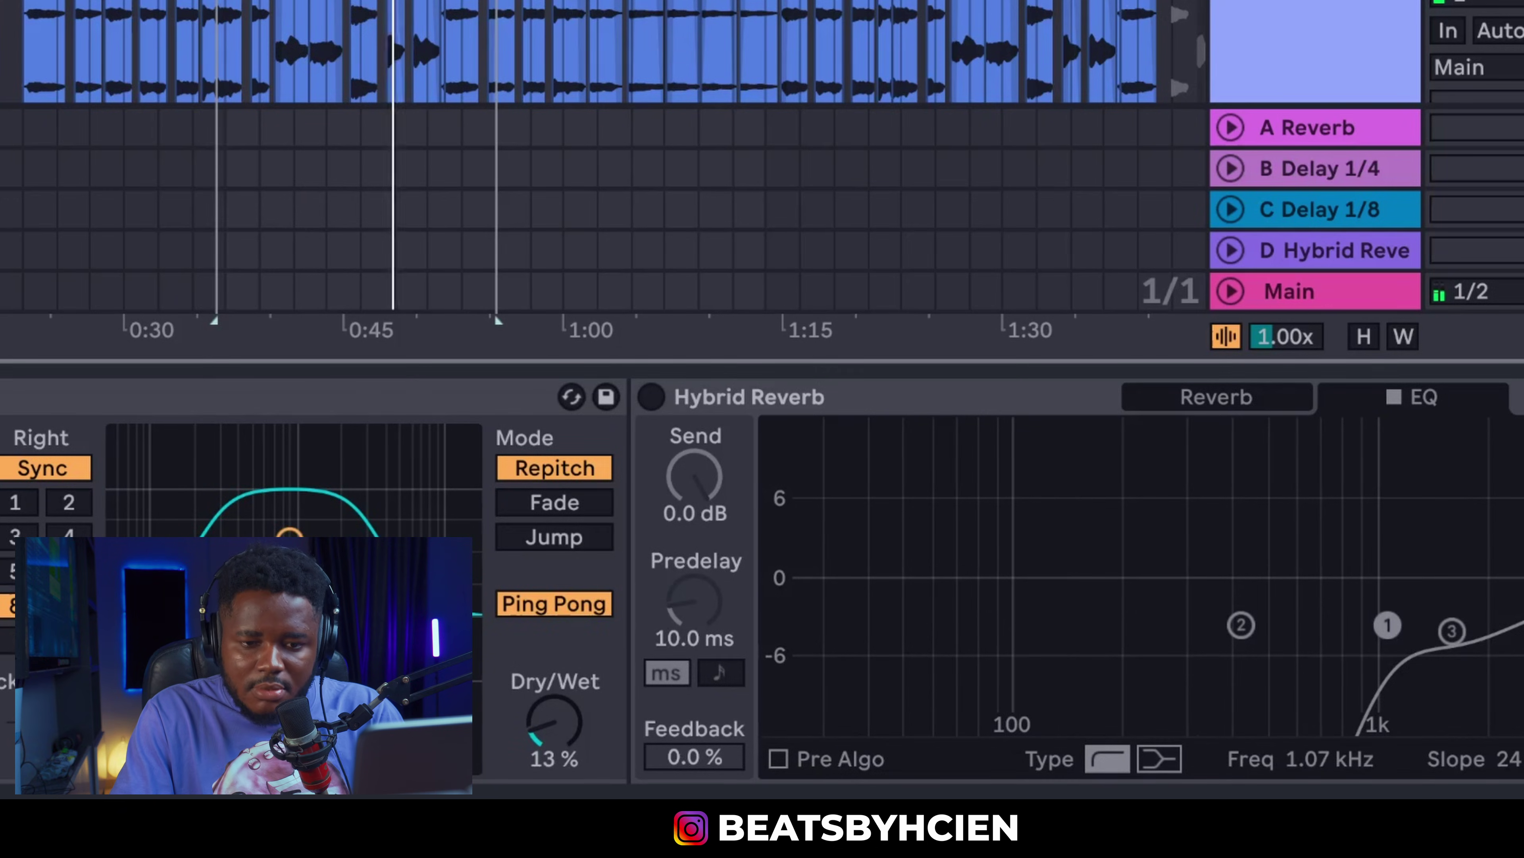
scroll(762, 579, left, 3)
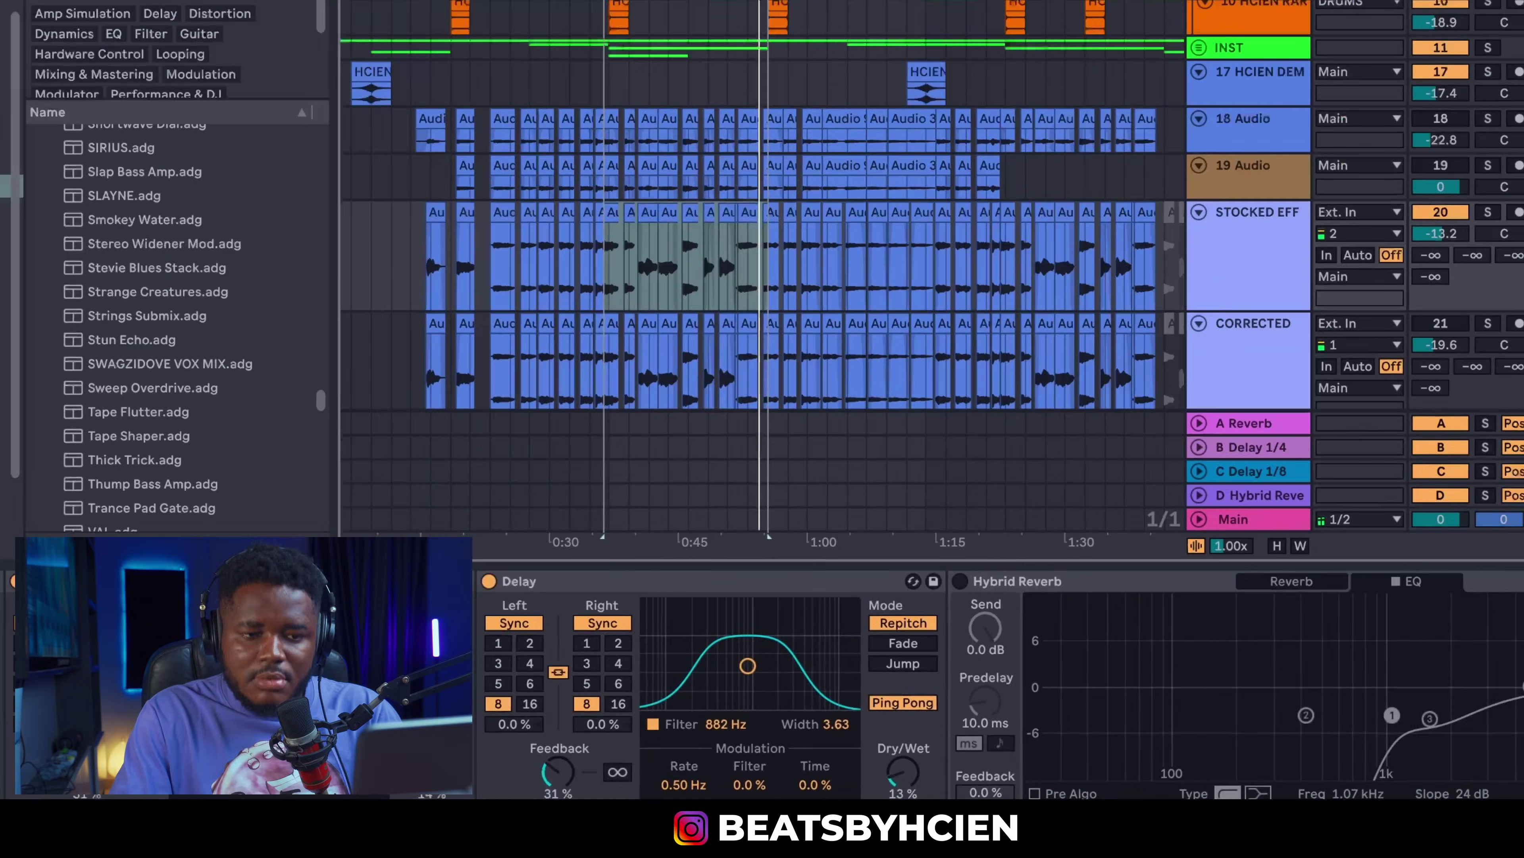
scroll(960, 703, right, 3)
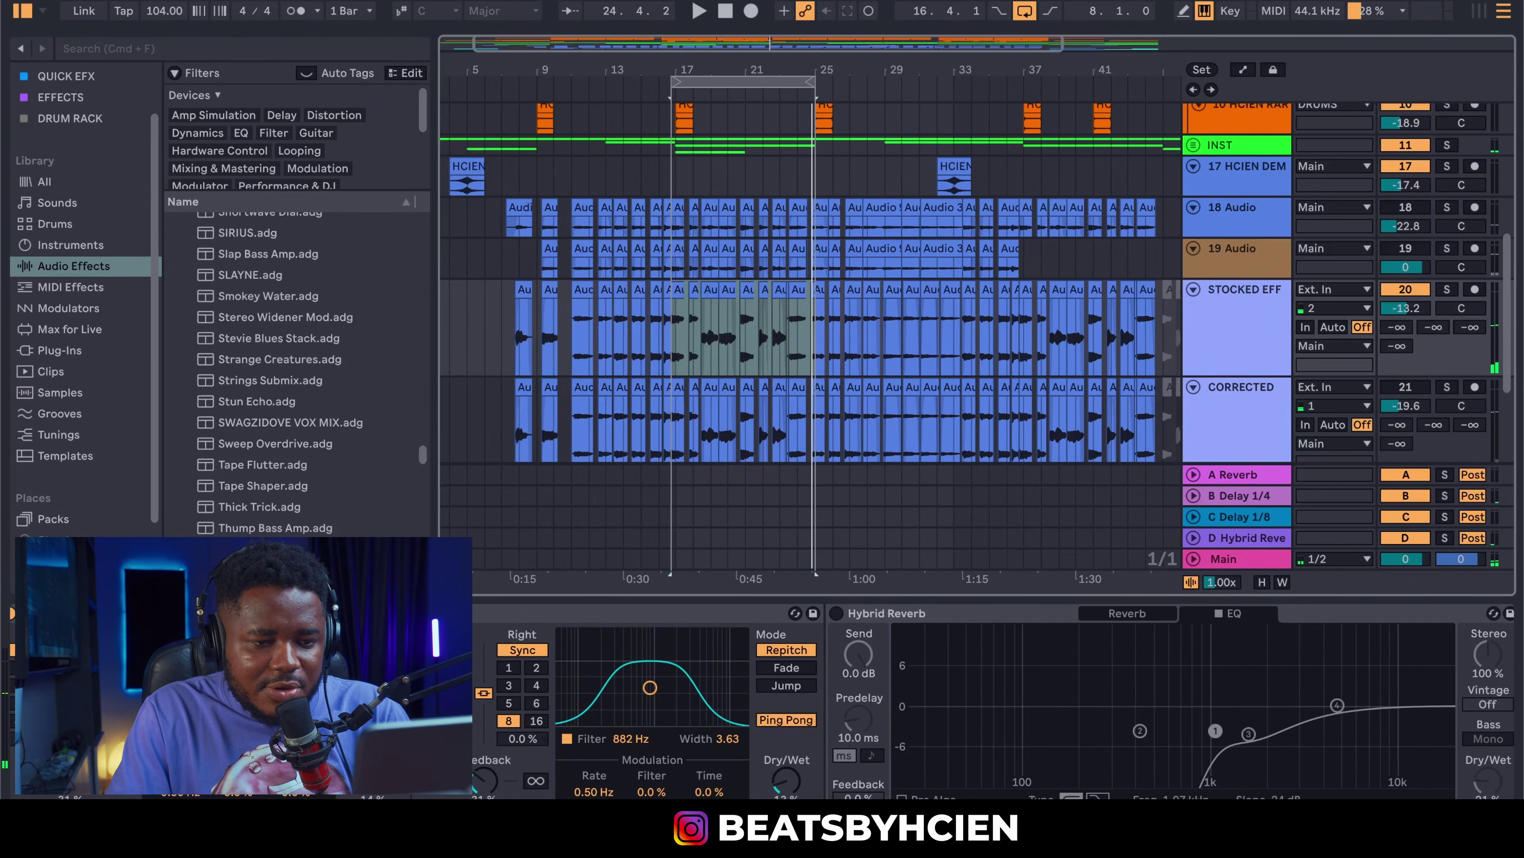
click(836, 613)
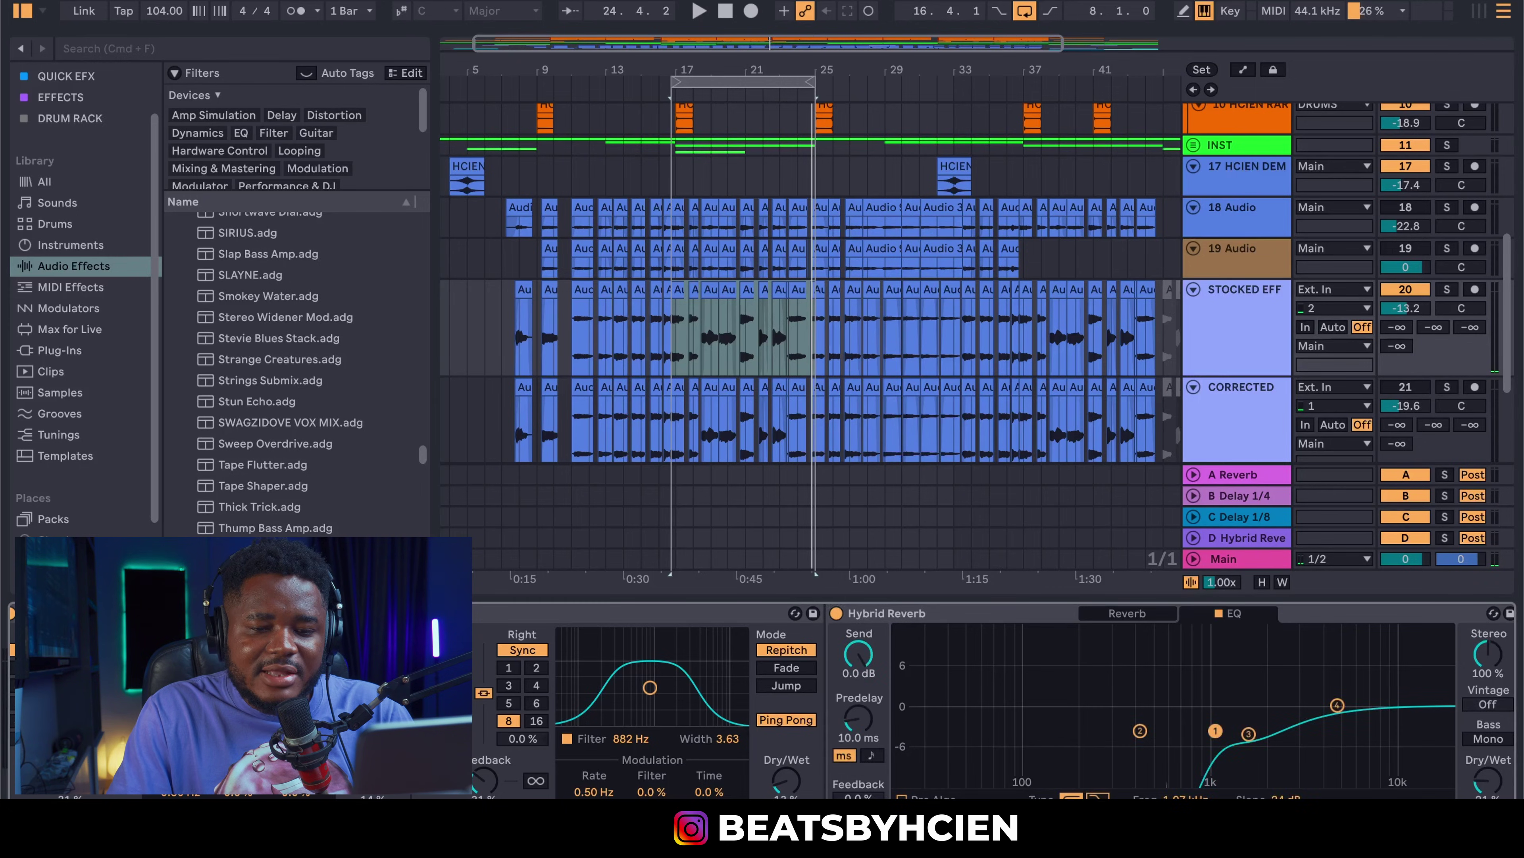
Step: Check the Hybrid Reverb's reverb settings, return to its EQ view and lower filter 1's frequency to about 900 Hz
scroll(1385, 794, right, 3)
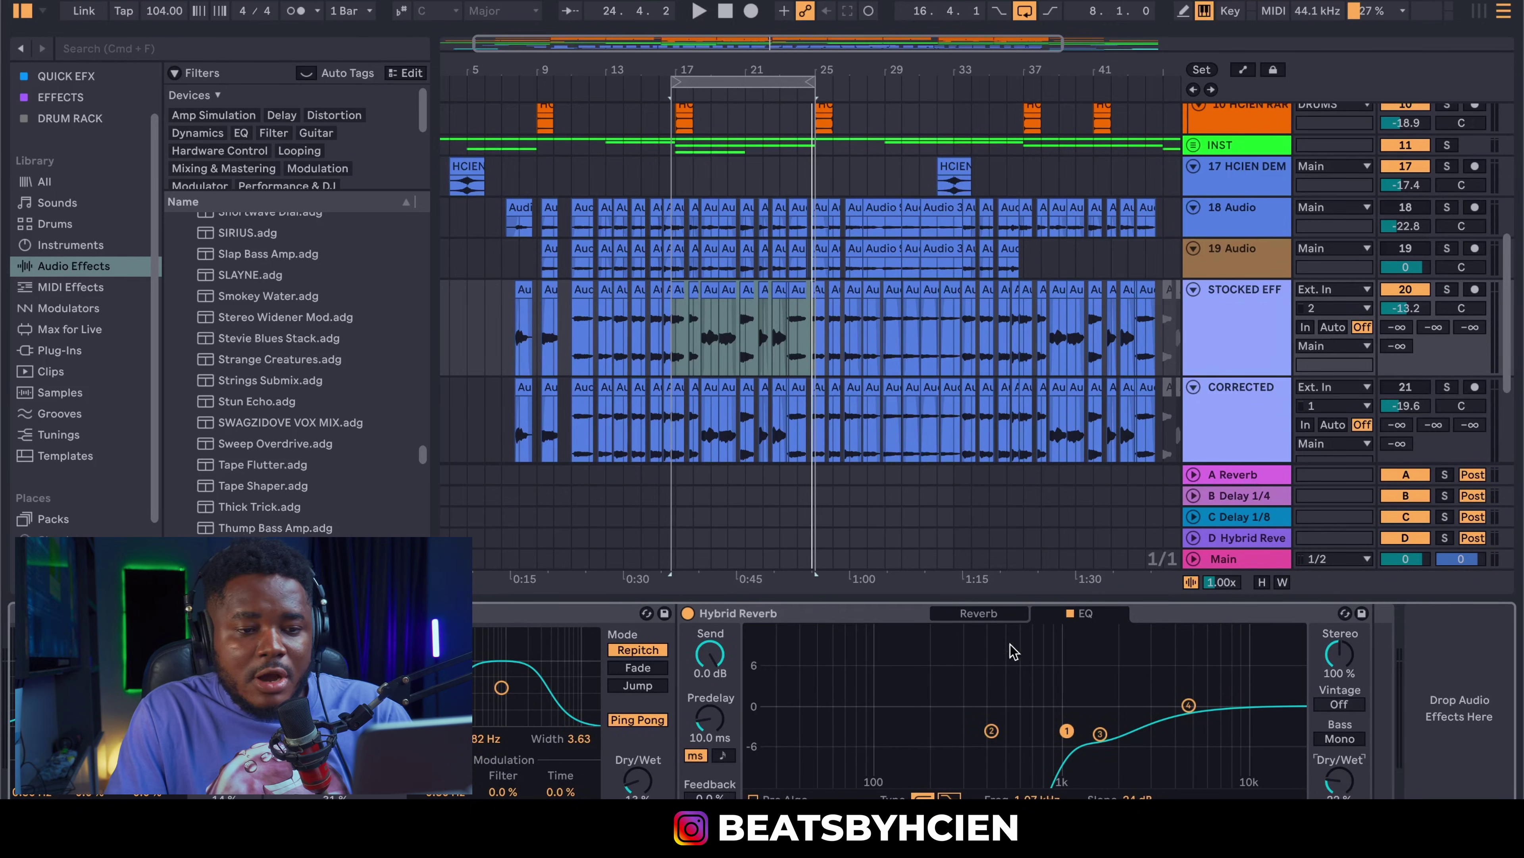
click(984, 613)
click(1111, 613)
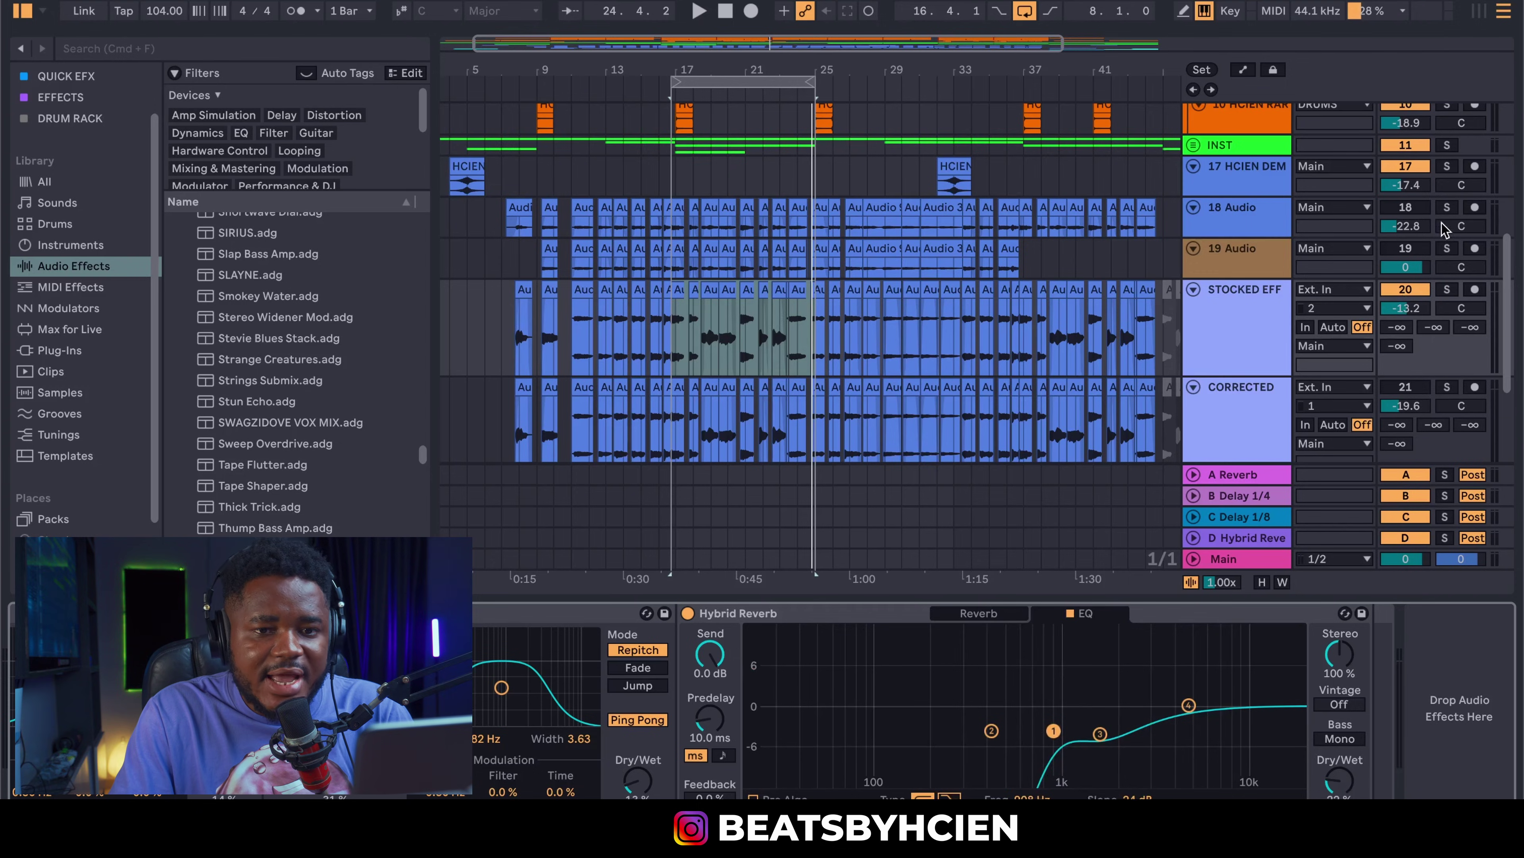
Step: Solo the STOCKED EFF track, play the loop and raise the Hybrid Reverb's Dry/Wet to about 24 %
click(1447, 290)
key(space)
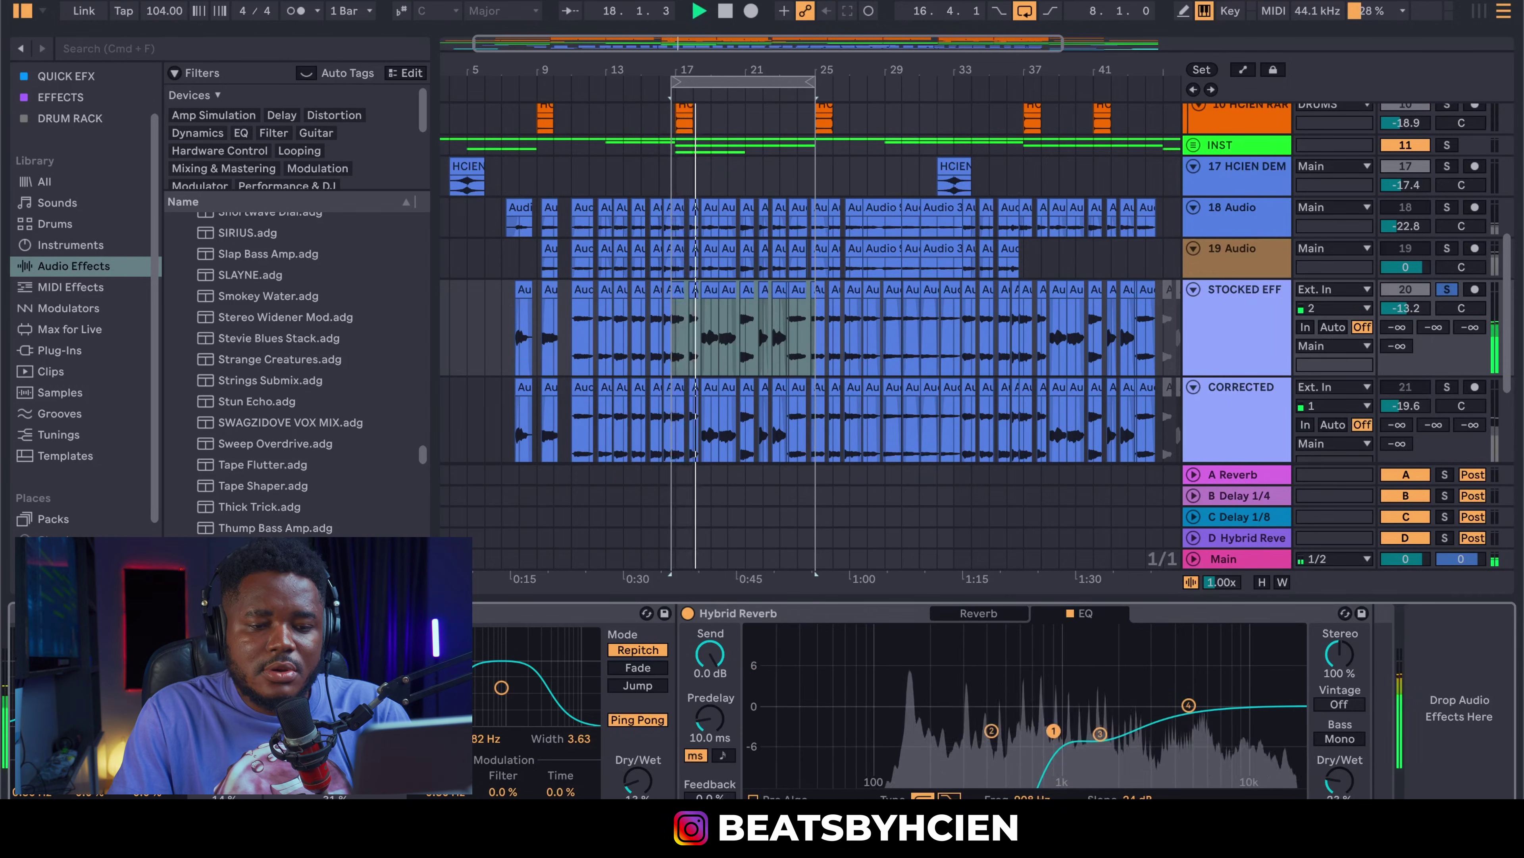
drag(1342, 781, 1343, 779)
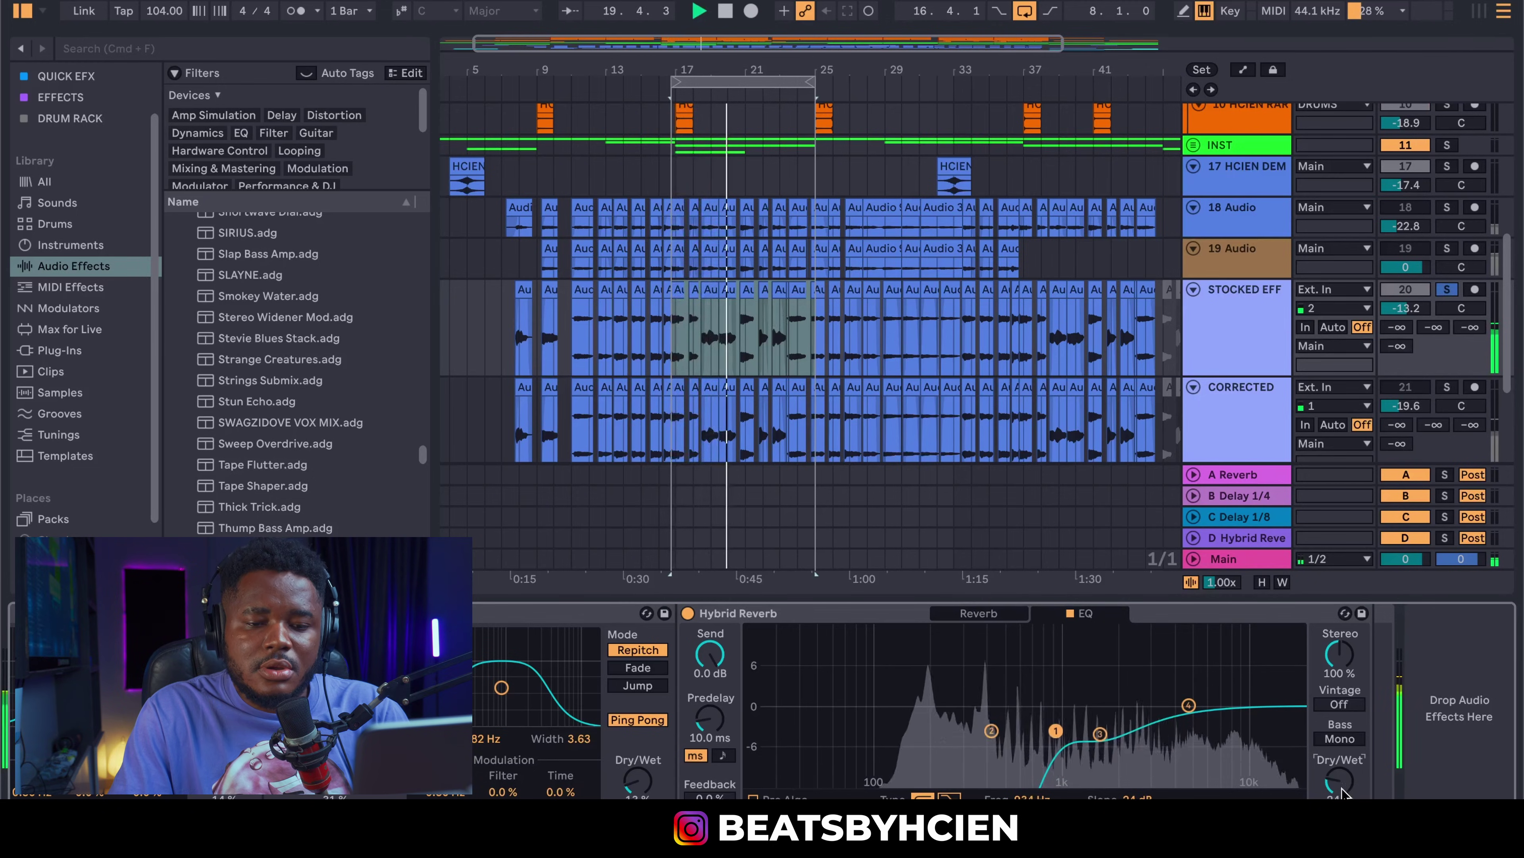
Step: Unsolo the STOCKED EFF track, replay the loop in the full mix and lower the track's volume to -13.9 dB
click(1447, 290)
key(space)
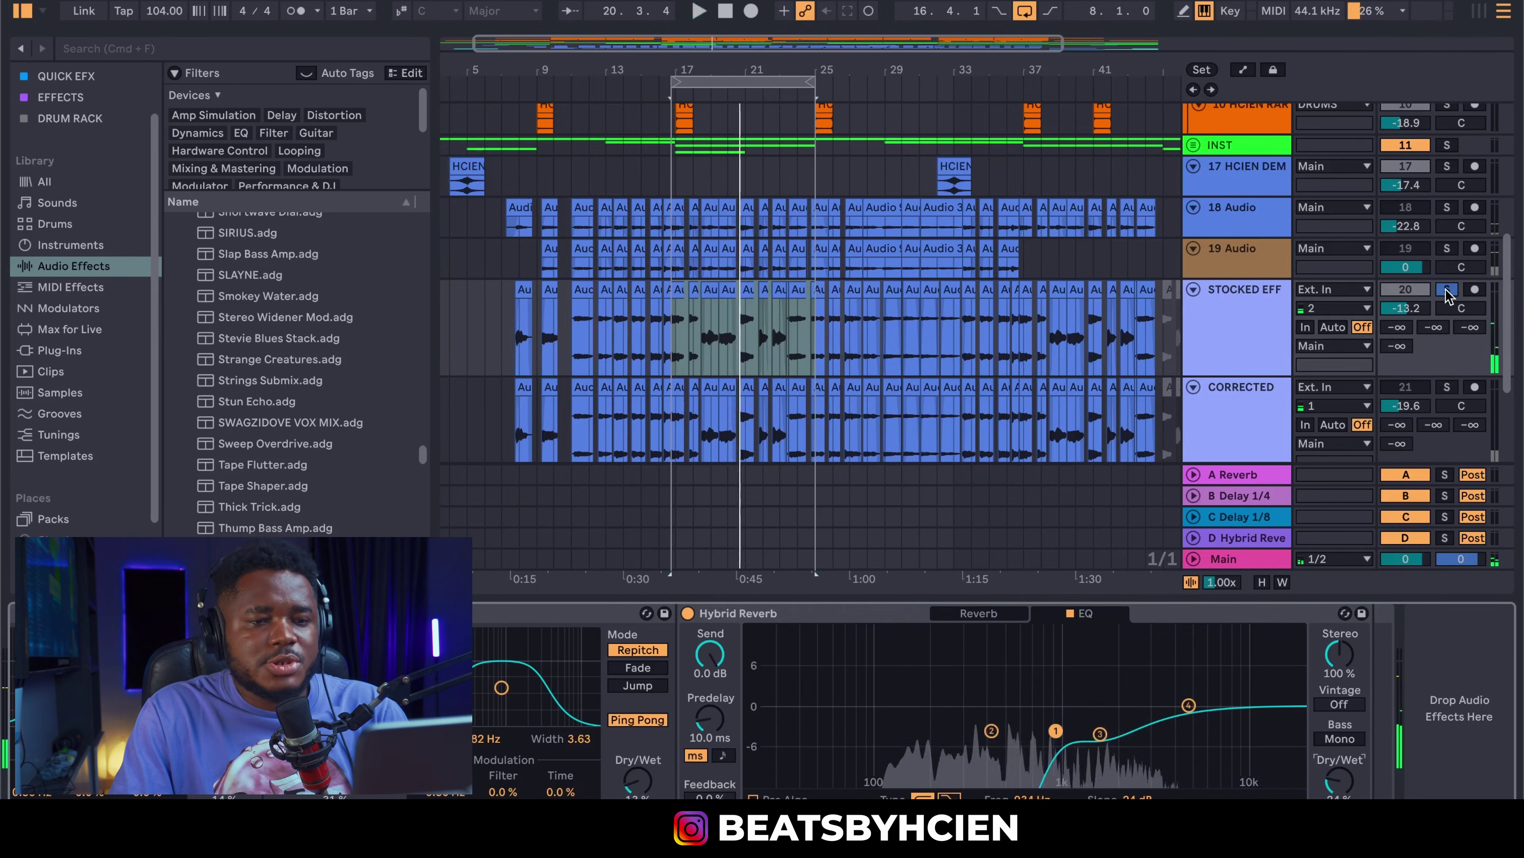
key(space)
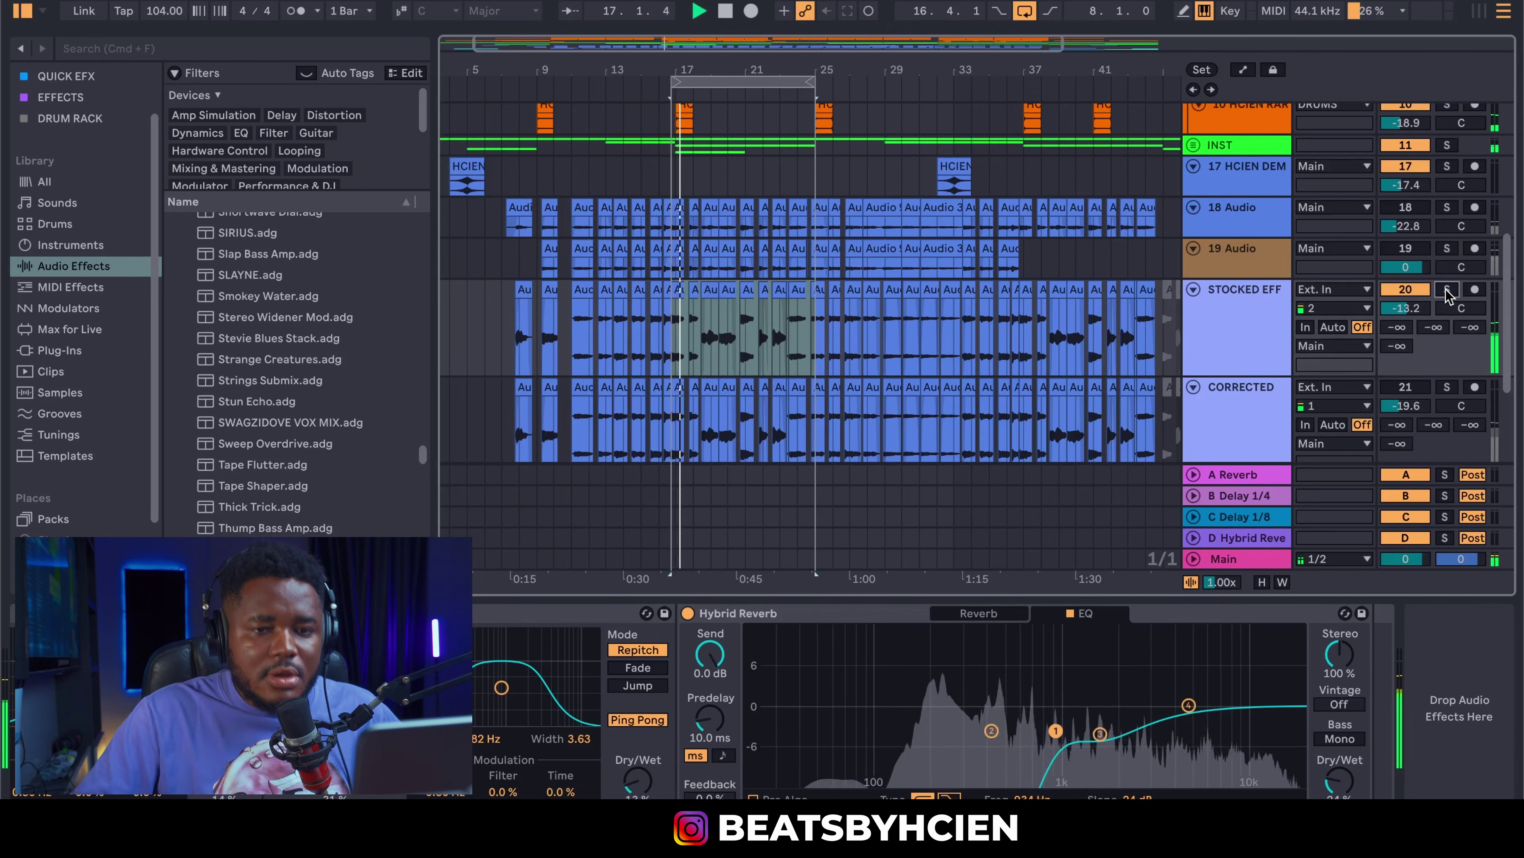
drag(1398, 310, 1399, 313)
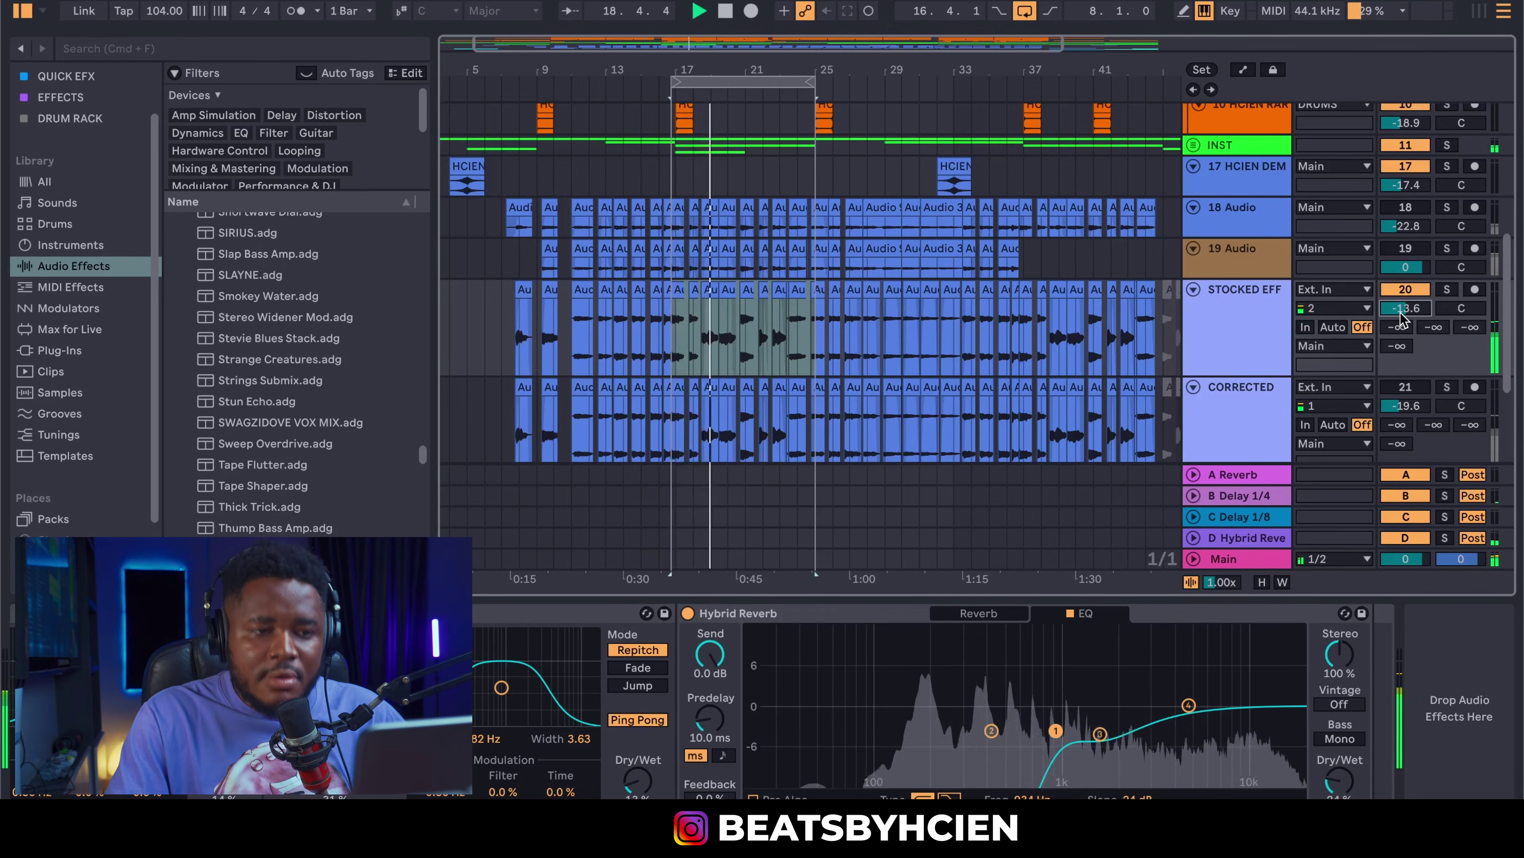
drag(1400, 317, 1412, 333)
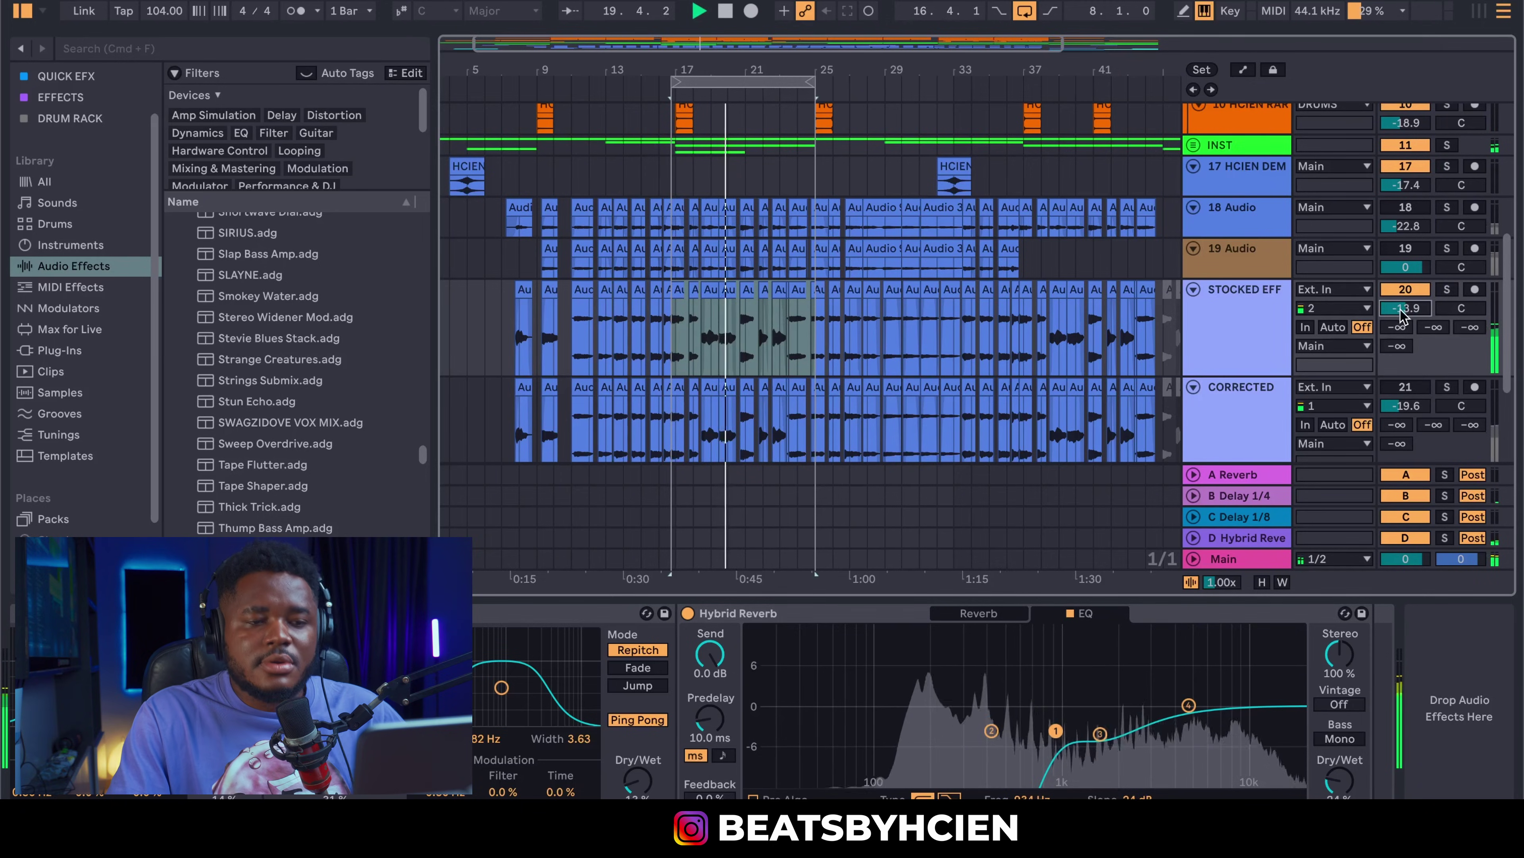
Step: Lower the Hybrid Reverb's Dry/Wet slightly, then extend the loop to end at bar 33 during playback
drag(1340, 780, 1340, 784)
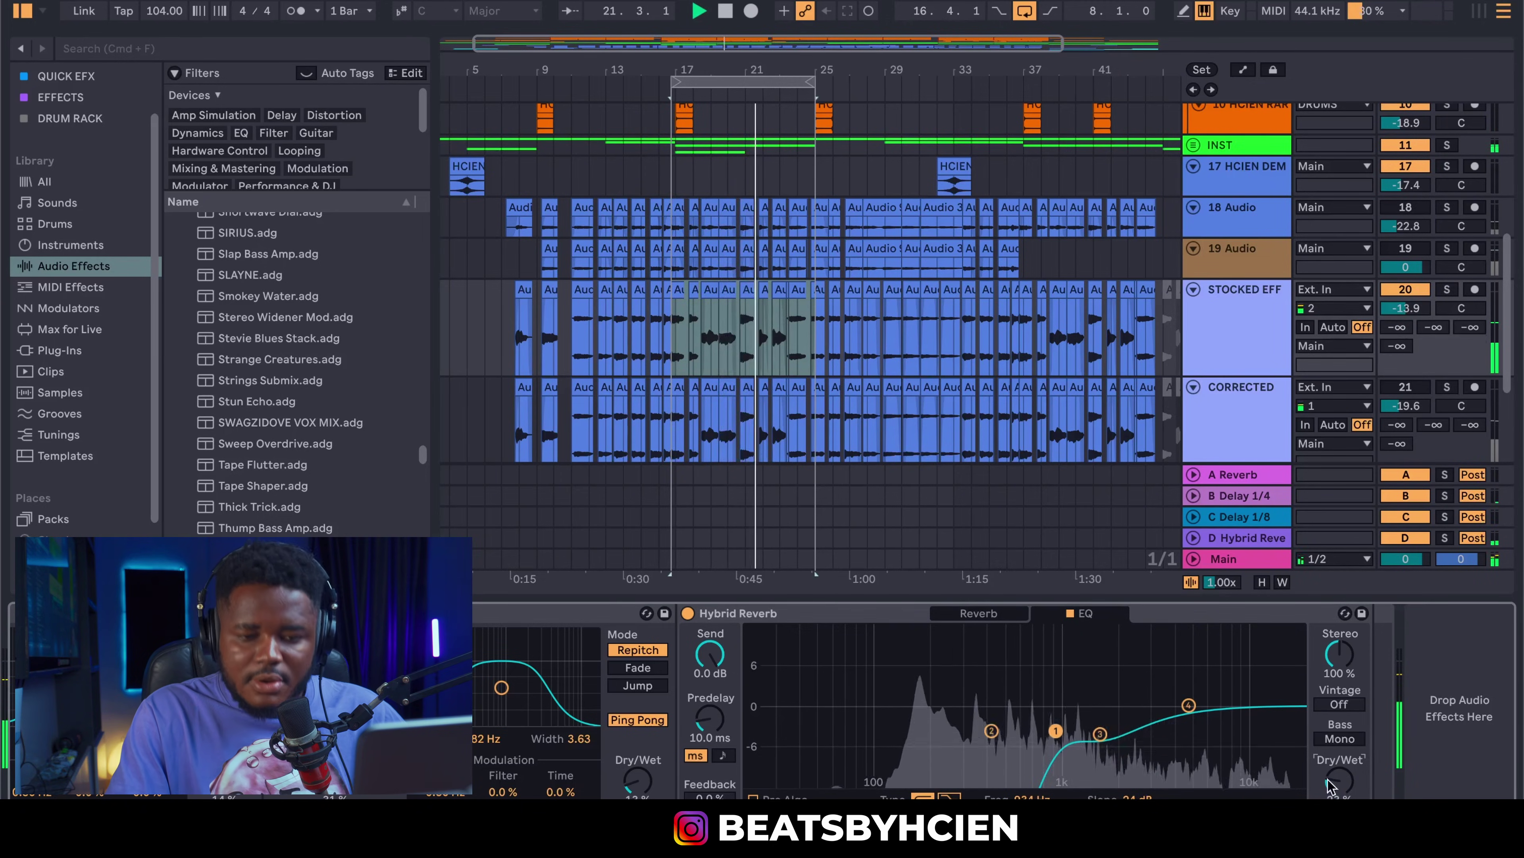
drag(815, 81, 885, 81)
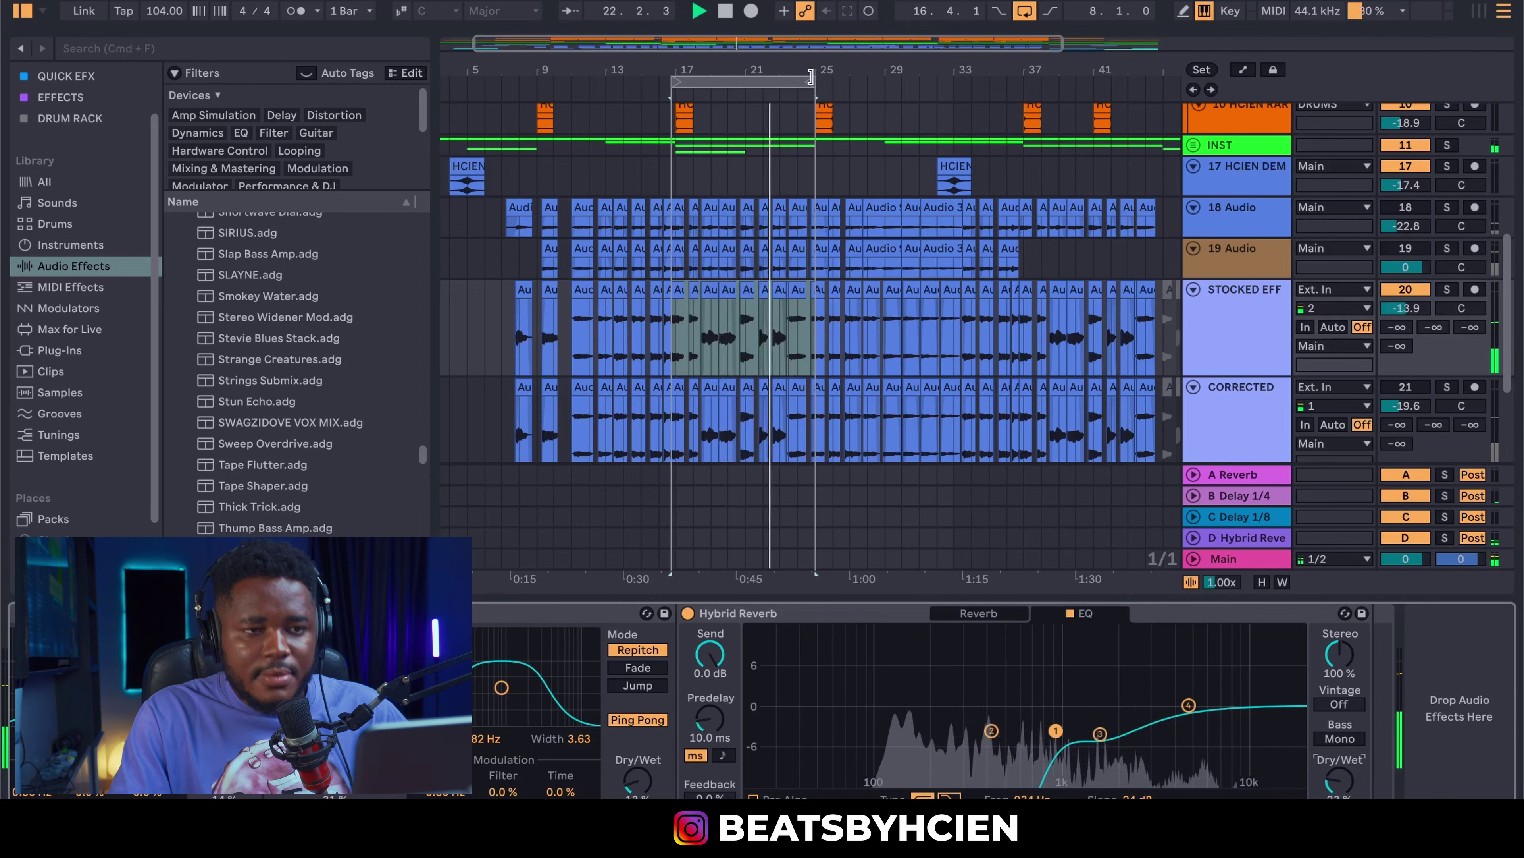
drag(888, 164, 954, 164)
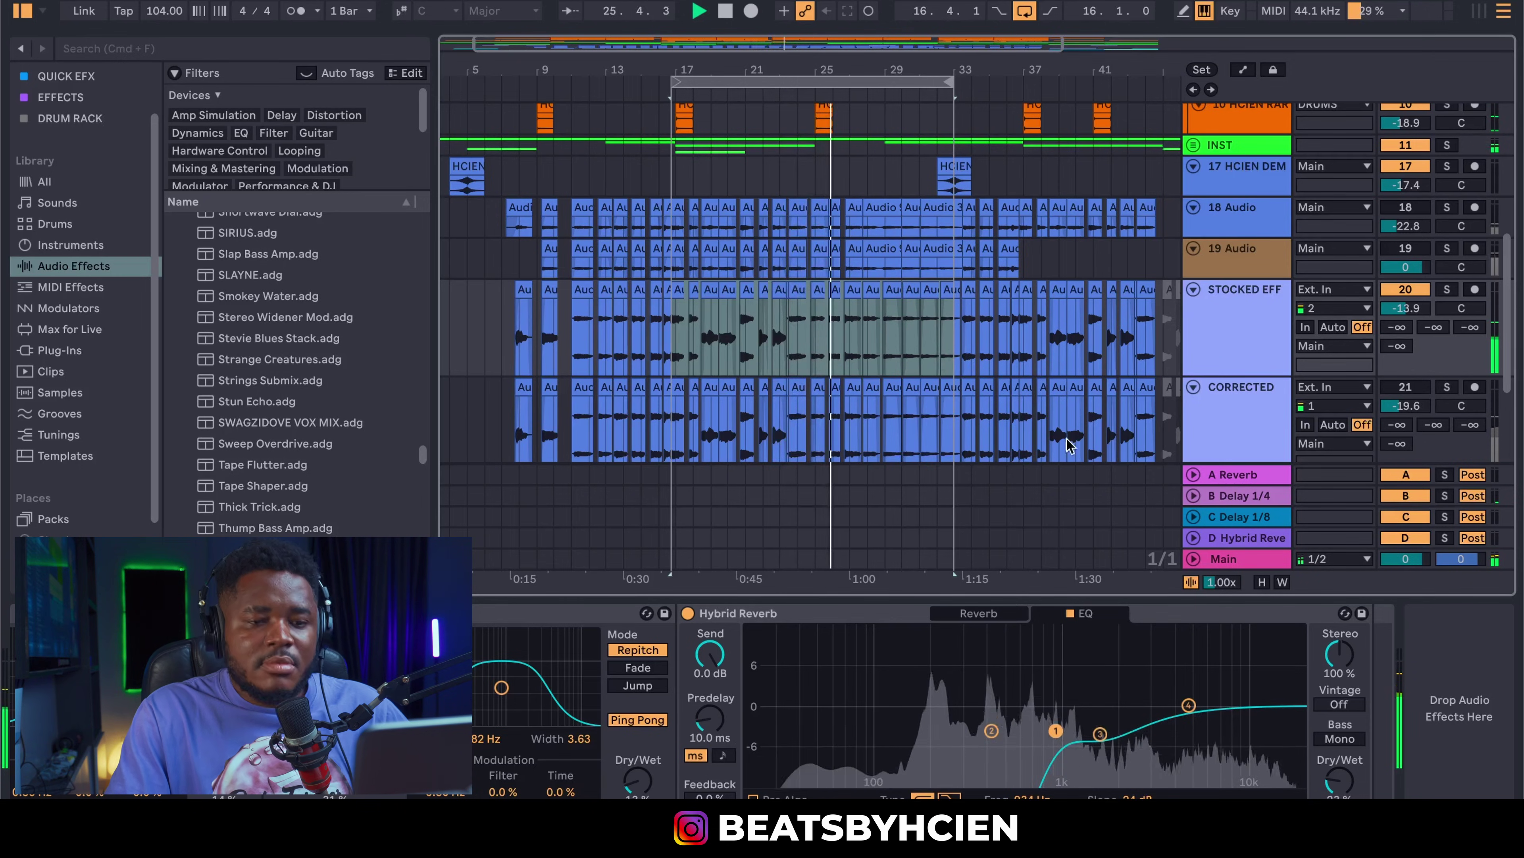
Step: Lower the high band's Above threshold to -23.8 dB in the multiband compressor before the delays, then shorten the loop to end at bar 24
scroll(1278, 686, left, 6)
scroll(1278, 686, left, 12)
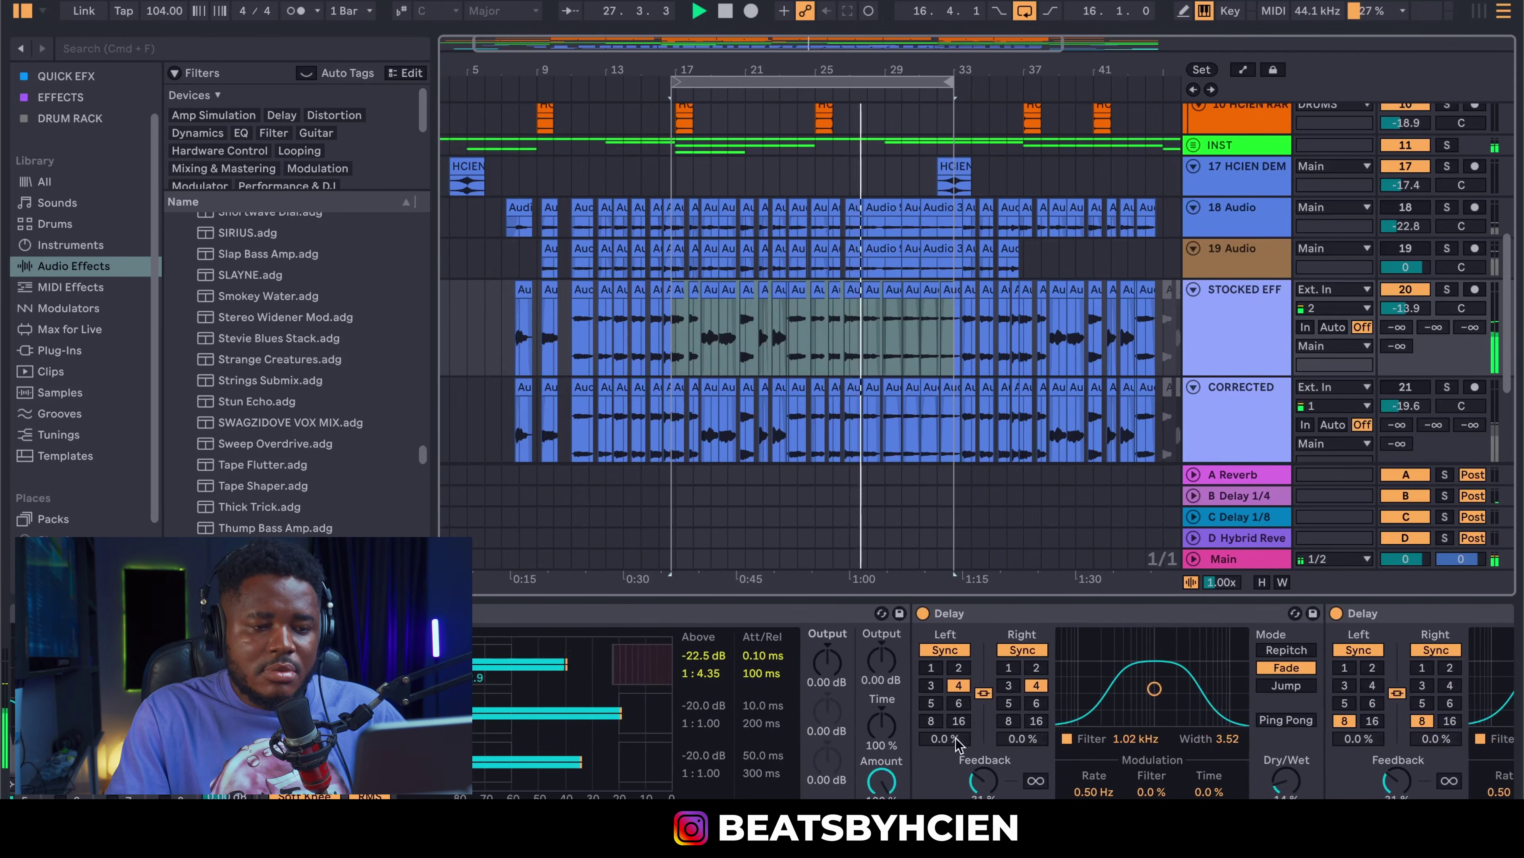
click(704, 657)
drag(704, 656, 703, 666)
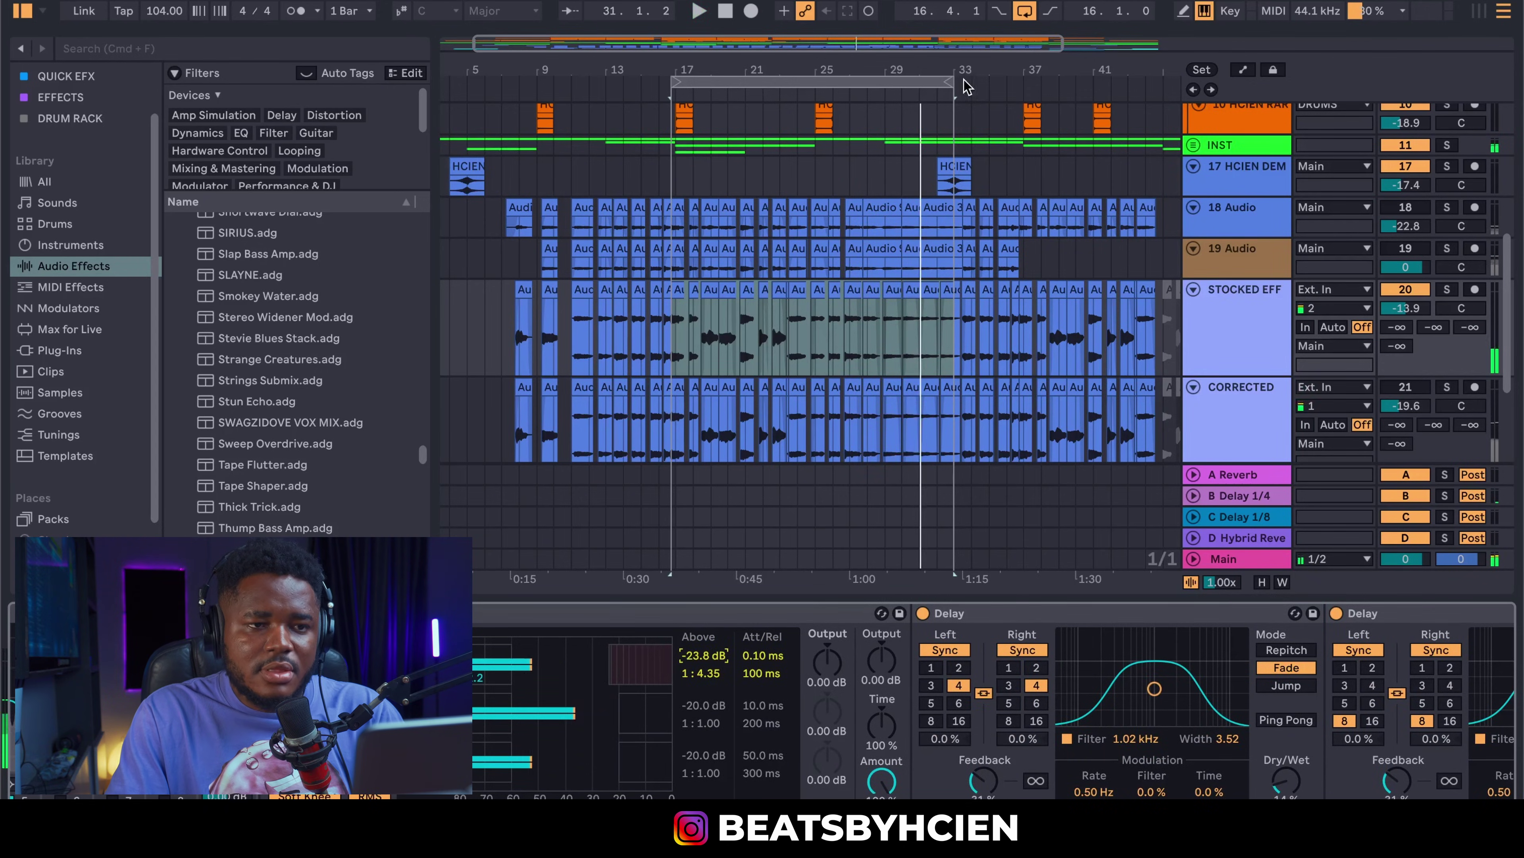
mouse_move(949, 76)
mouse_down()
mouse_move(810, 120)
mouse_move(795, 148)
mouse_up()
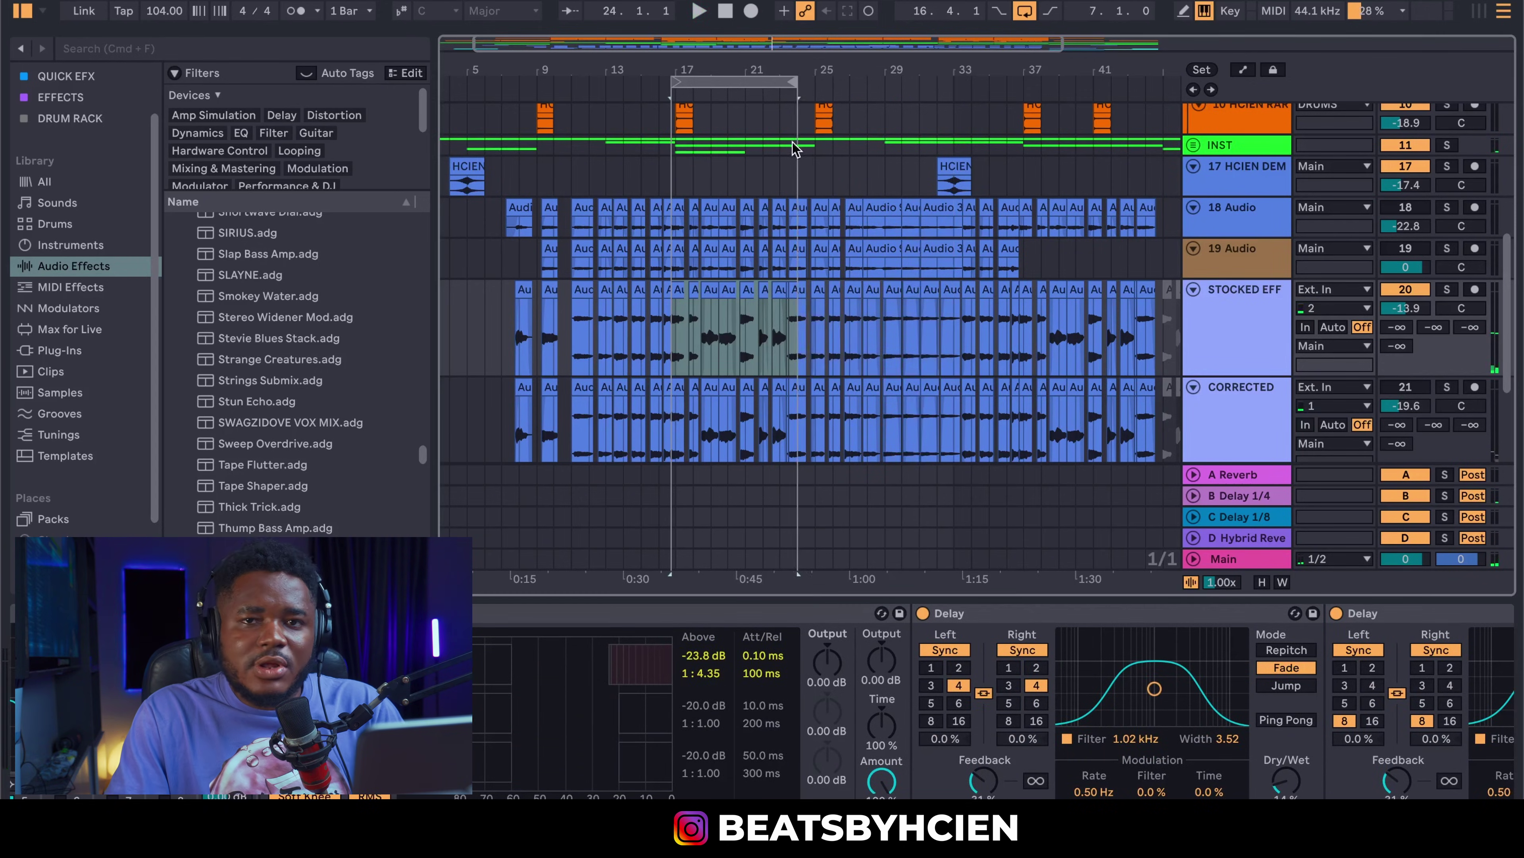
Step: Review the vocal effect chain from the Hybrid Reverb back through the EQ Eight to the Compressor and Glue Compressor
scroll(990, 703, right, 10)
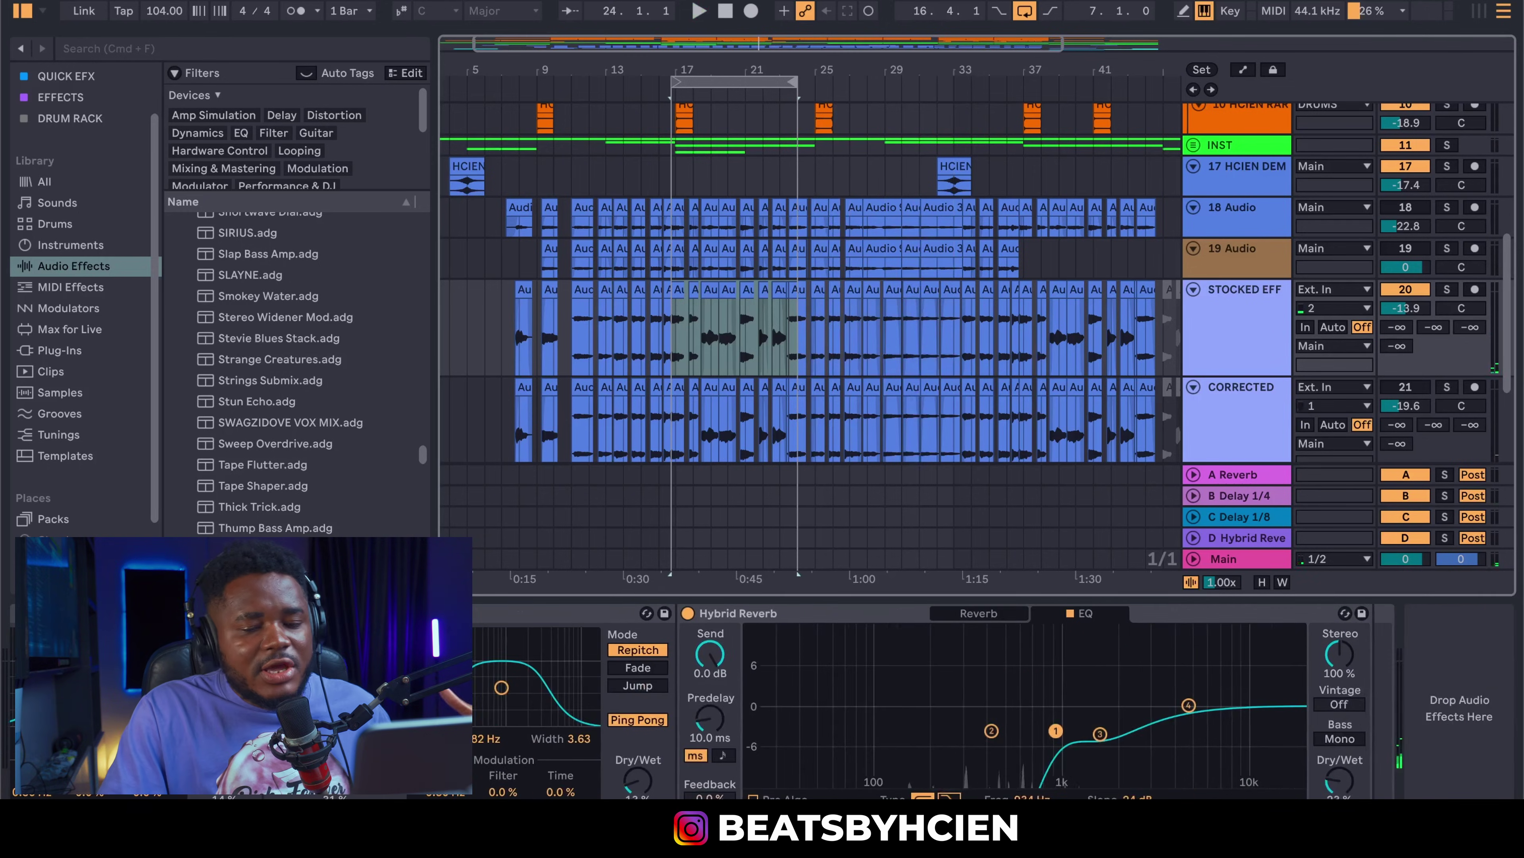
scroll(990, 703, left, 15)
scroll(990, 703, left, 10)
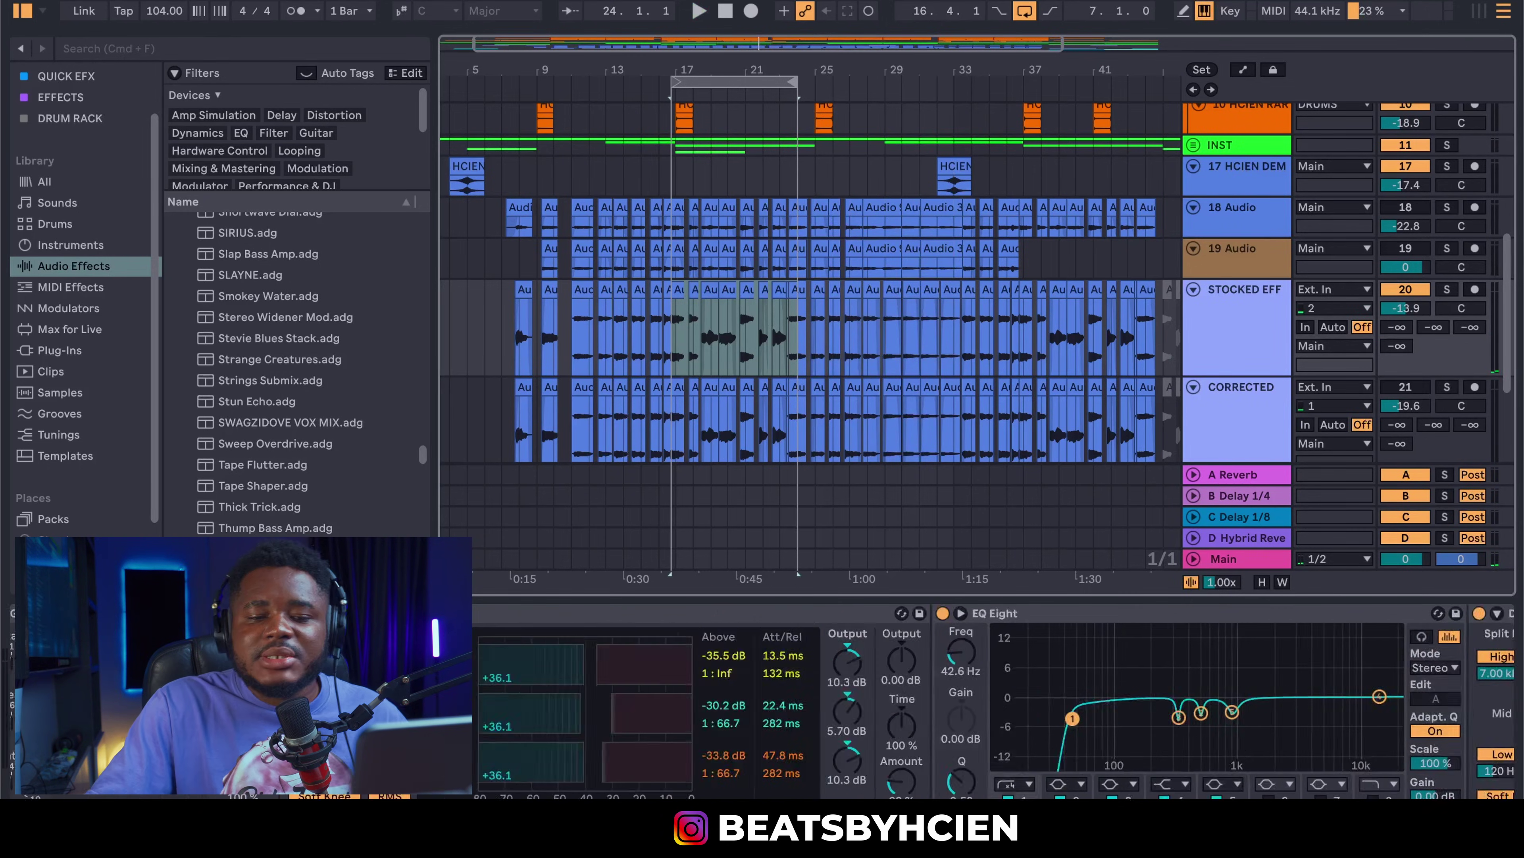
scroll(990, 702, left, 8)
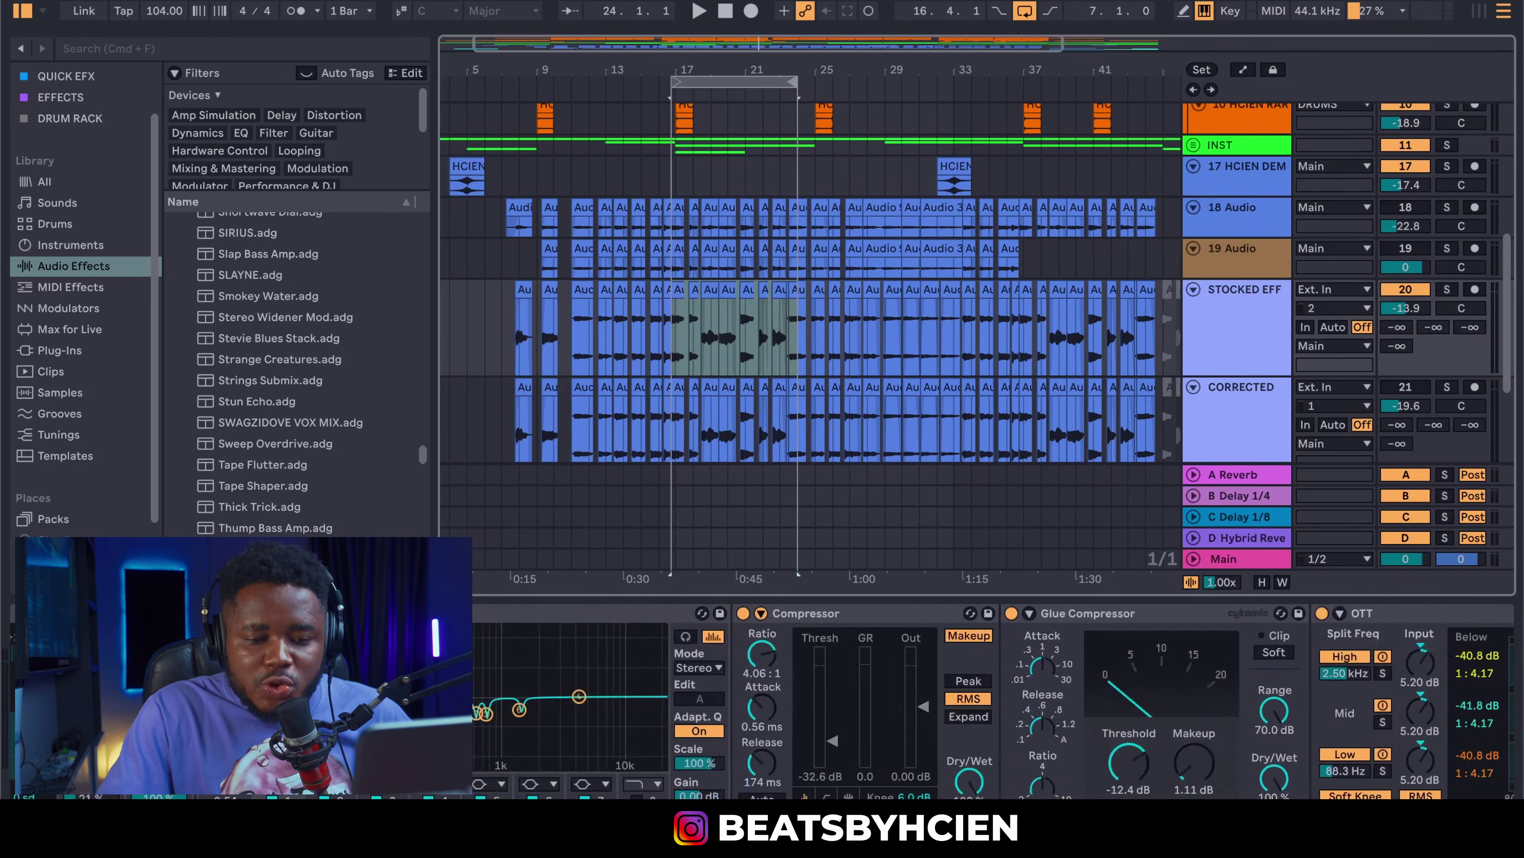